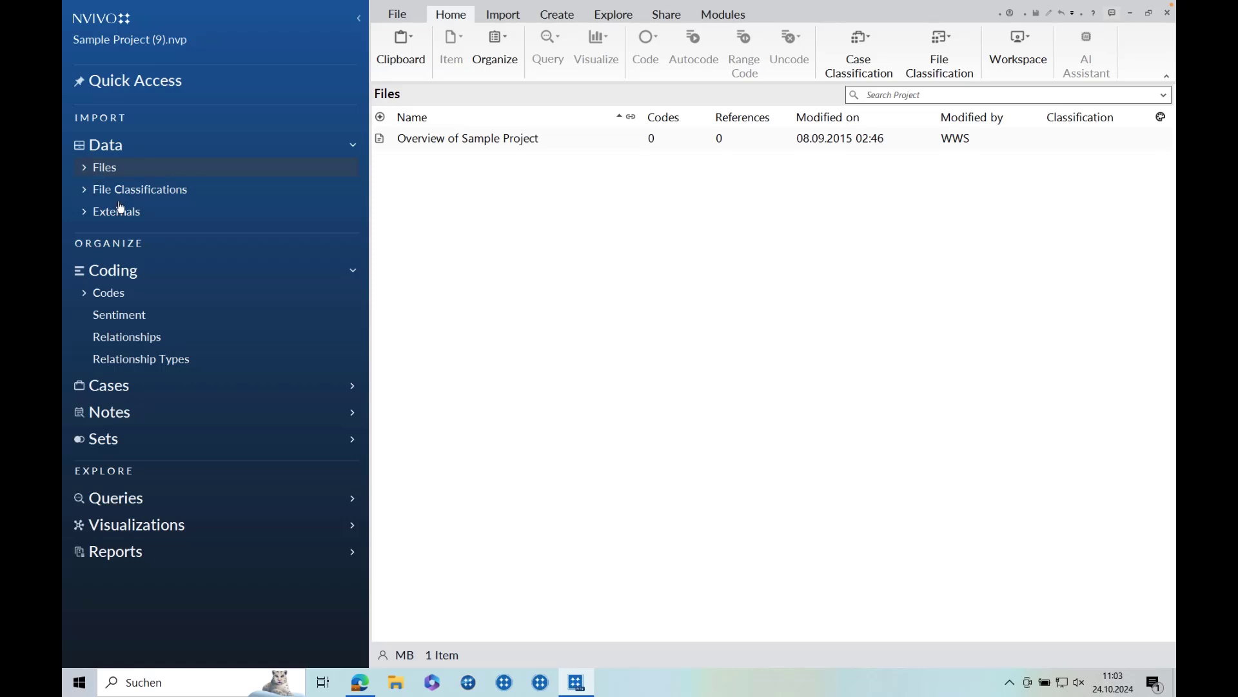
- Look through the project's Interviews files and its list of codes
left_click(85, 169)
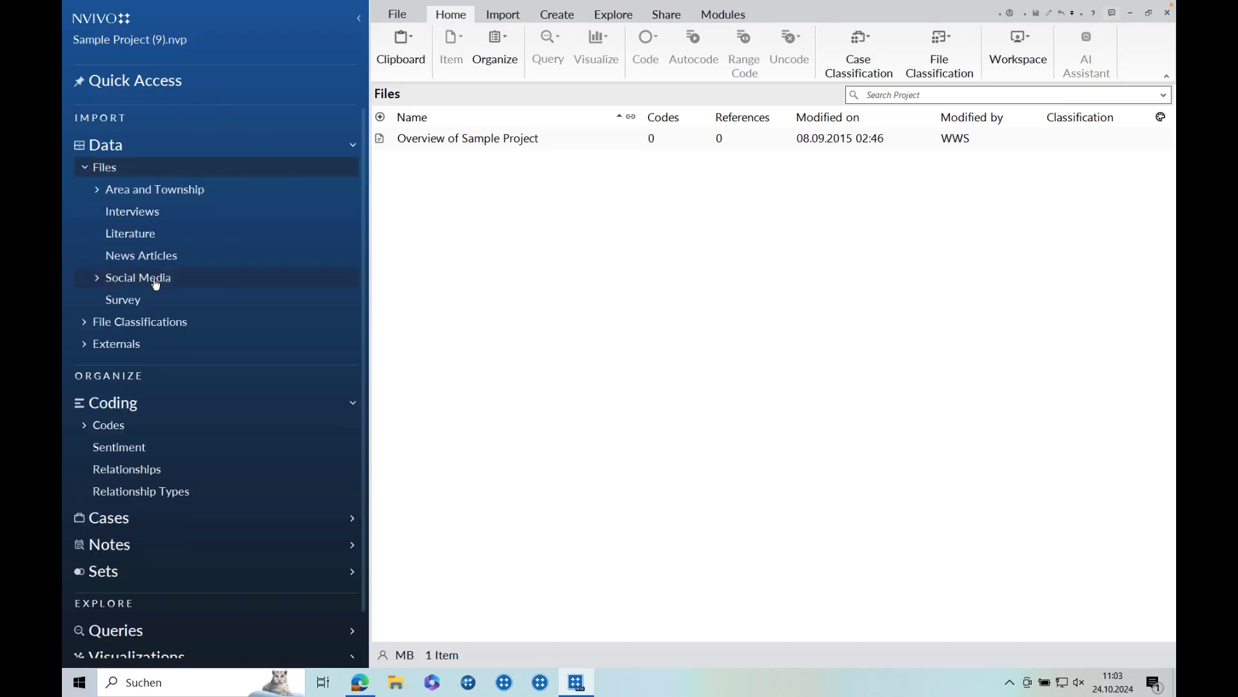
left_click(143, 234)
left_click(145, 212)
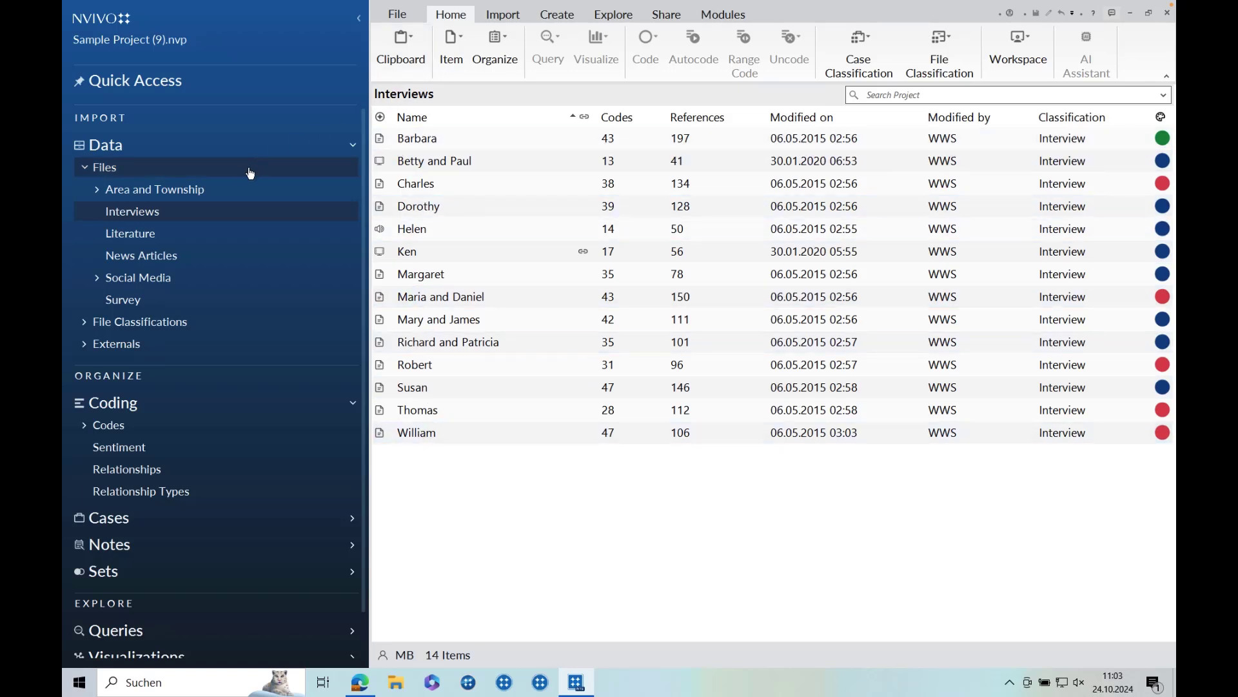
scroll(232, 223, "down", 1)
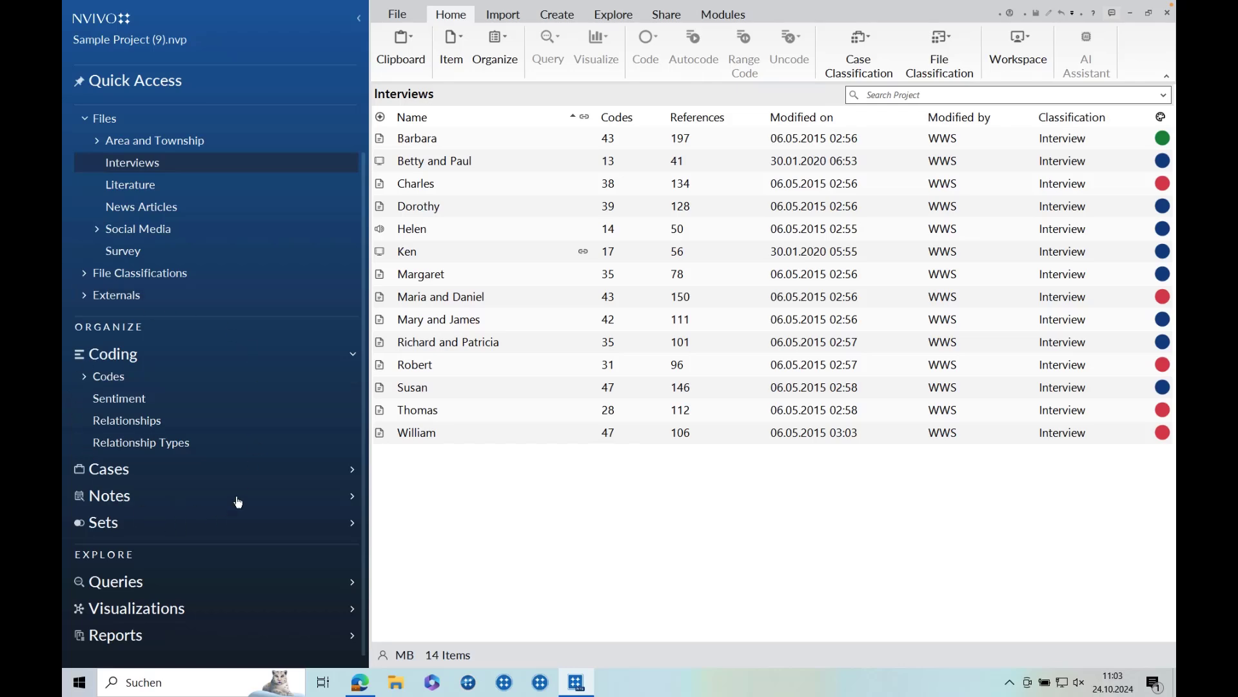
left_click(108, 377)
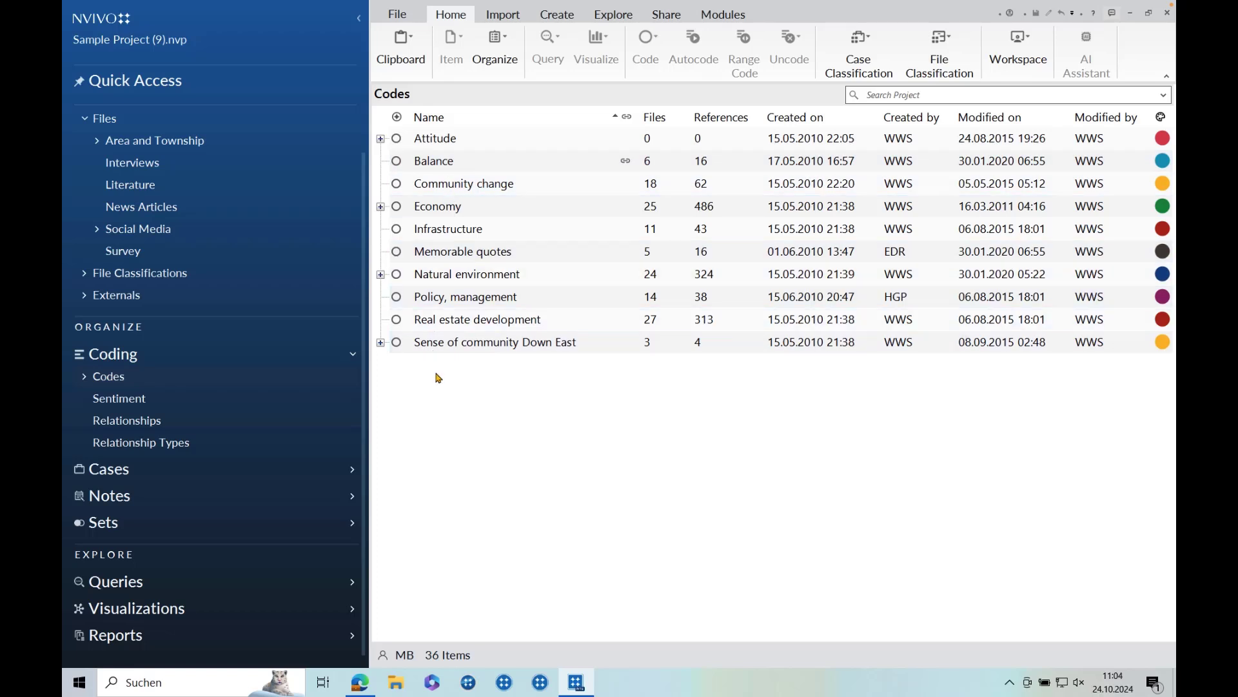
- Look through the People cases, including the Interview Participants group, and the Places cases
left_click(107, 469)
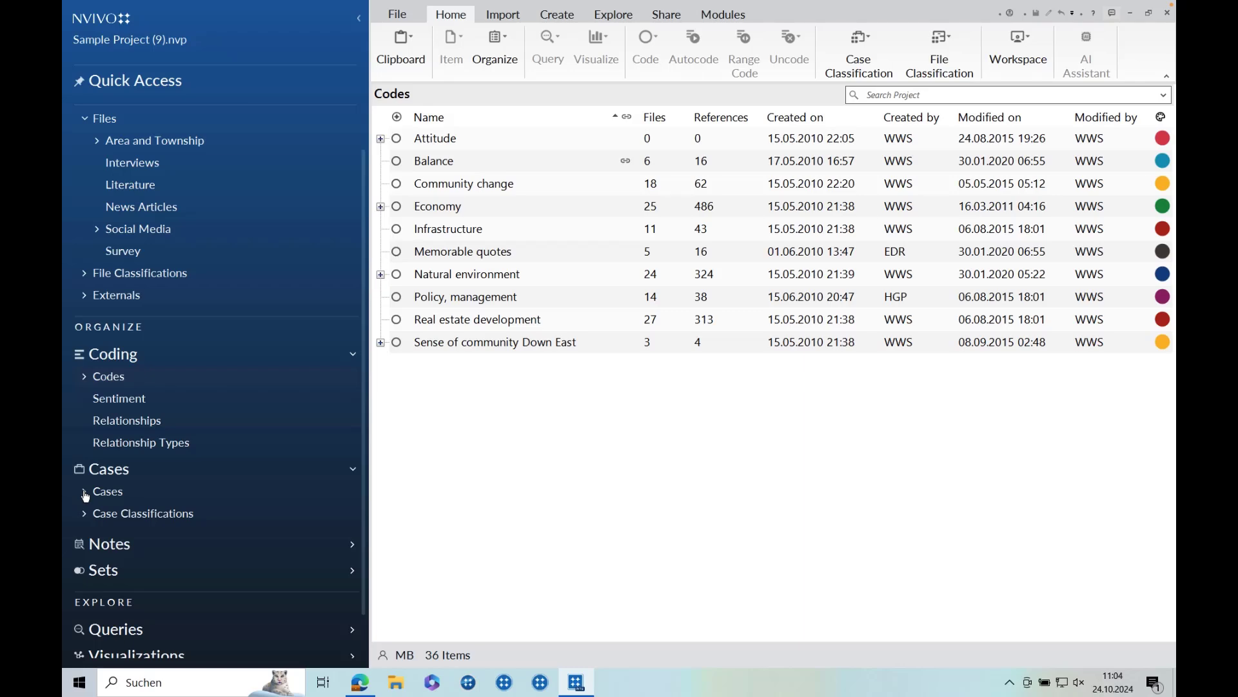
left_click(85, 493)
left_click(122, 513)
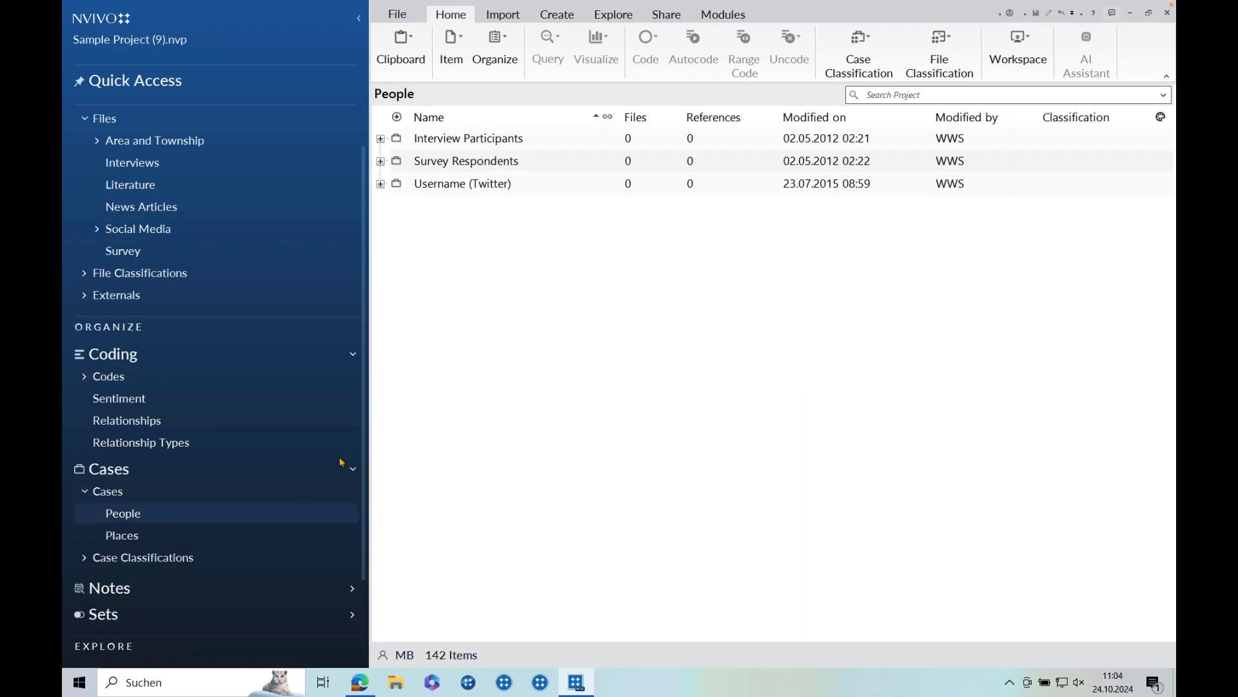
left_click(381, 139)
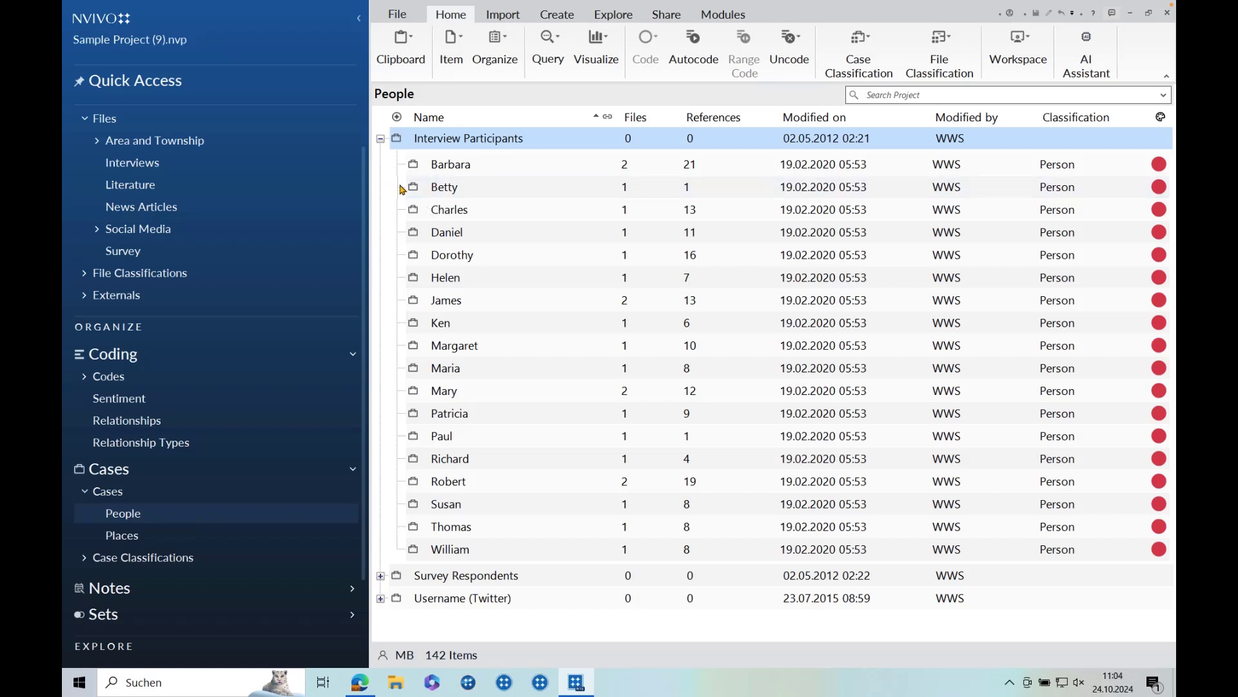
left_click(382, 140)
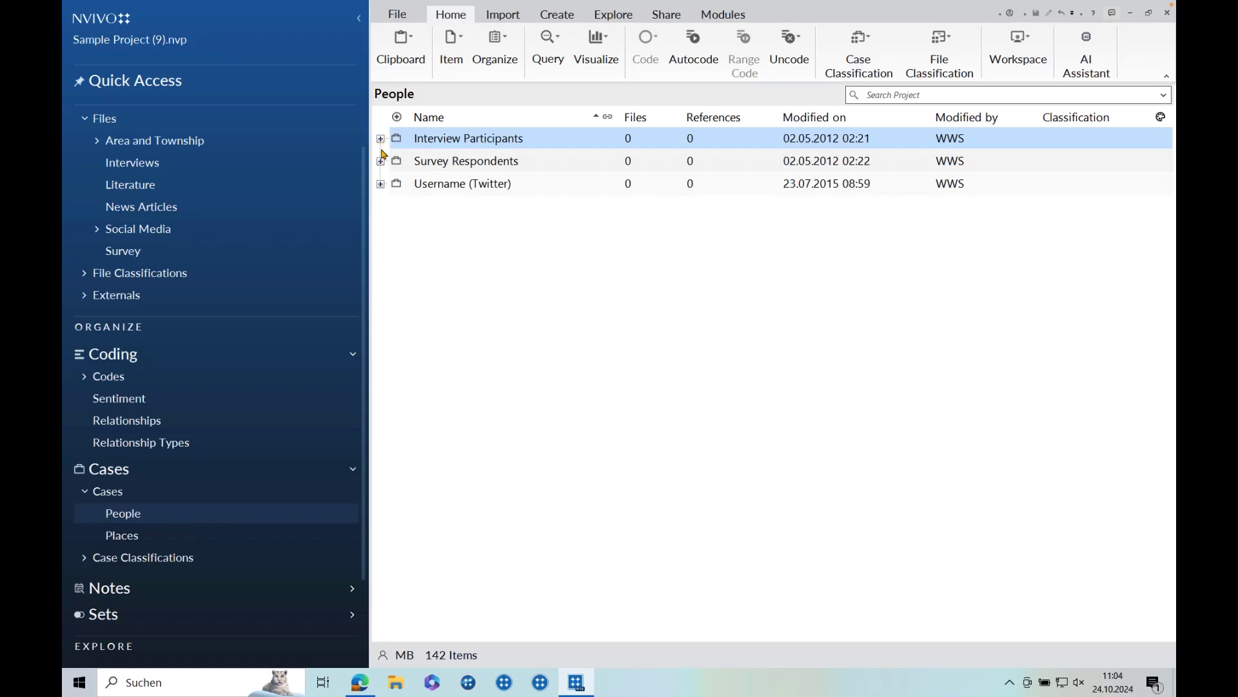
left_click(127, 543)
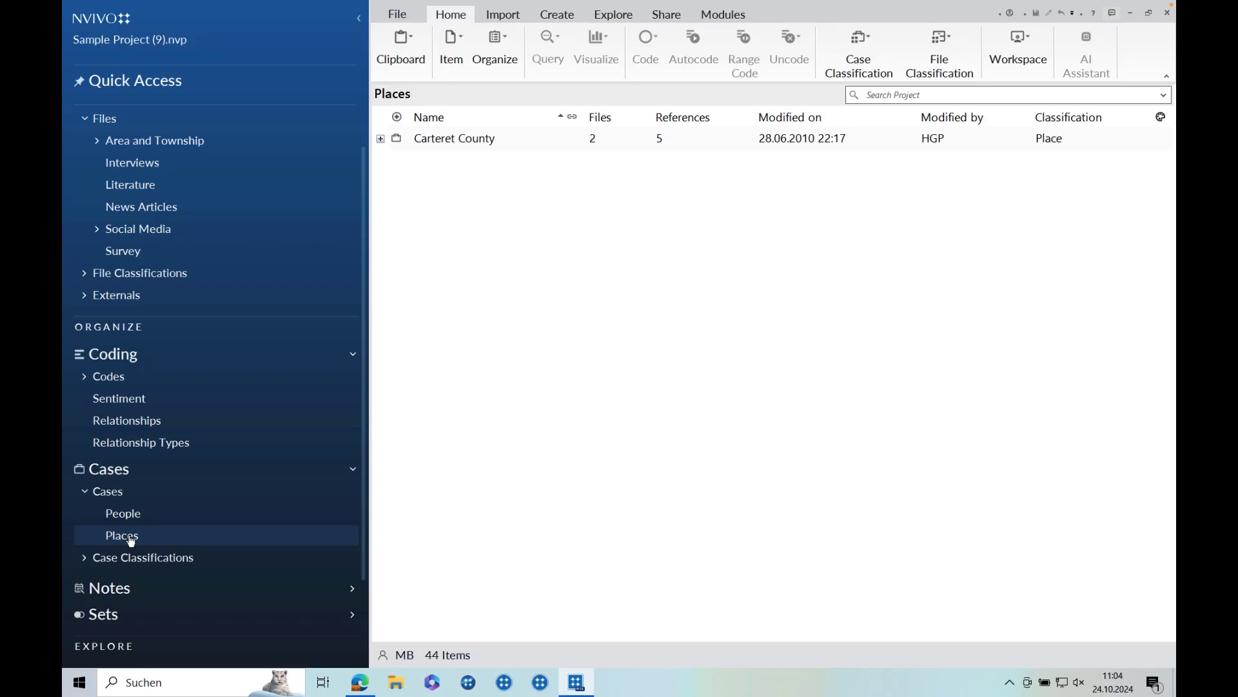
- View the project's saved query criteria under Queries
scroll(194, 519, "down", 2)
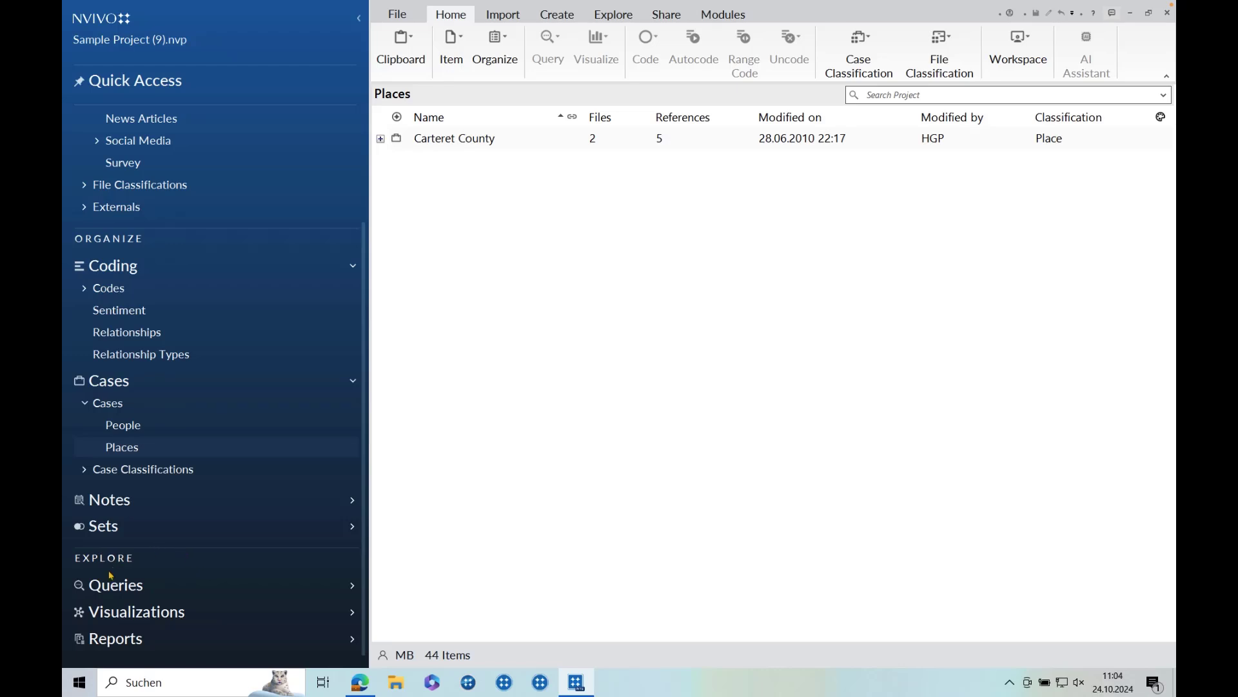
left_click(123, 585)
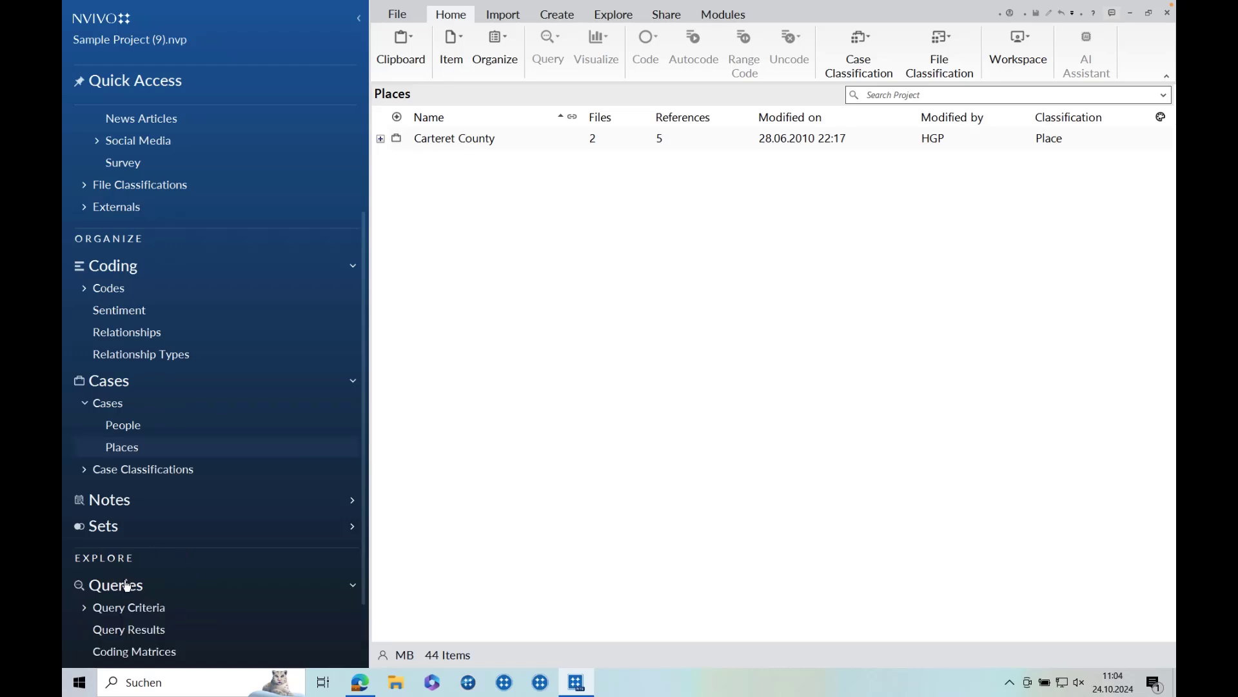
left_click(155, 607)
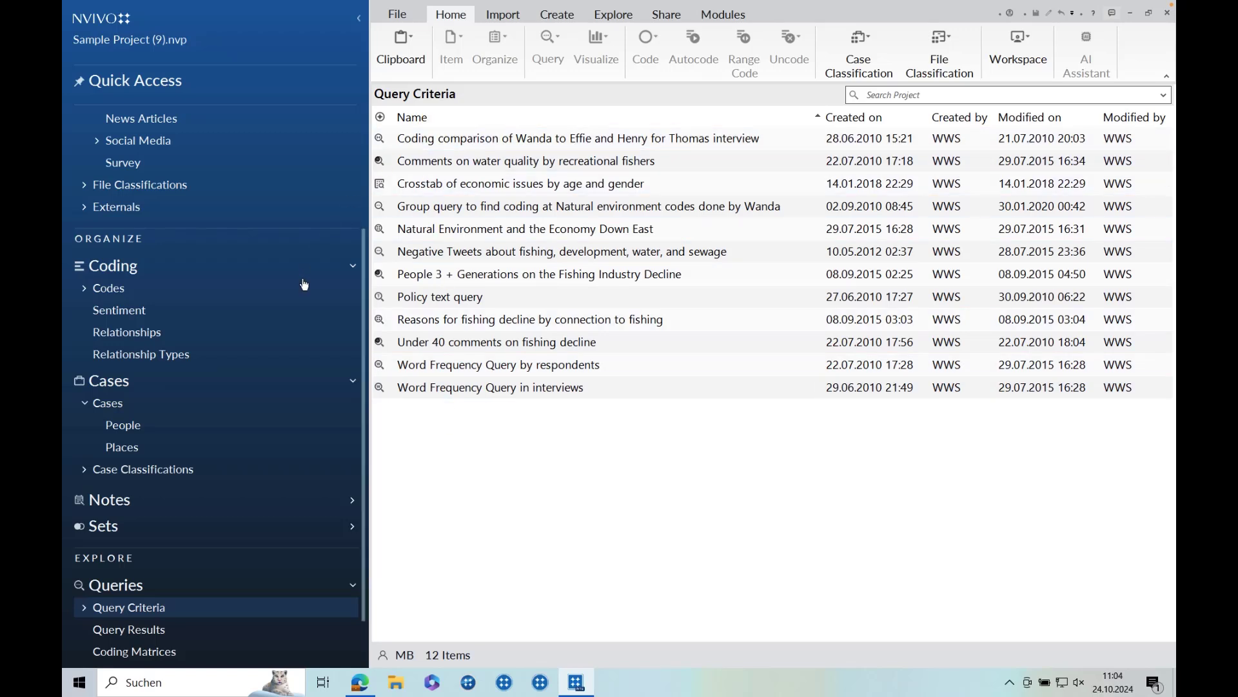
scroll(305, 287, "down", 2)
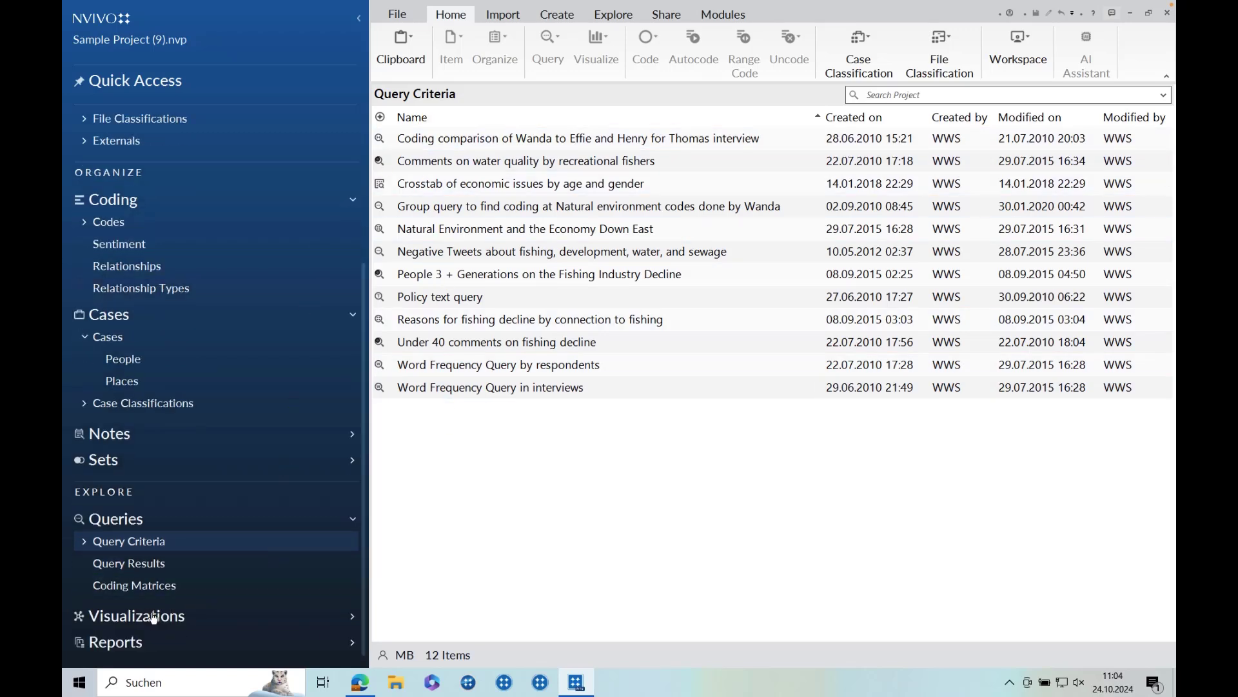
- Open the fourth interview document from the Interviews files, with the navigation pane collapsed, and skim its text
scroll(273, 530, "up", 6)
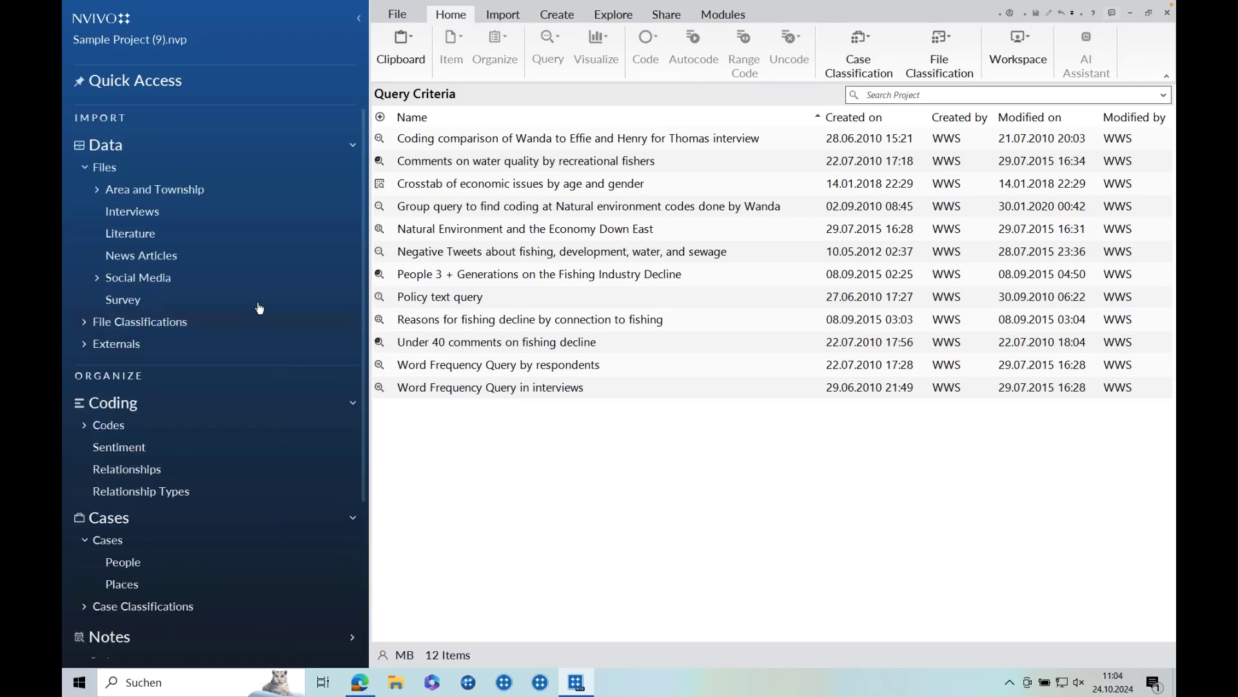
left_click(153, 211)
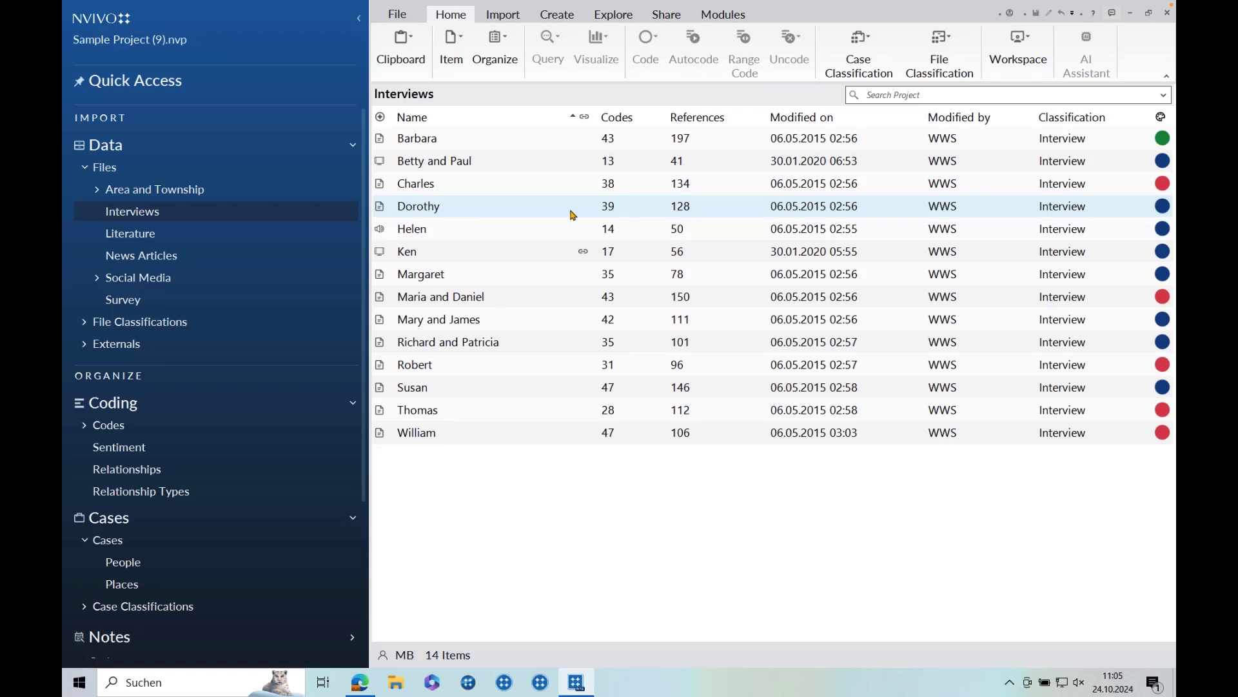
left_click(425, 211)
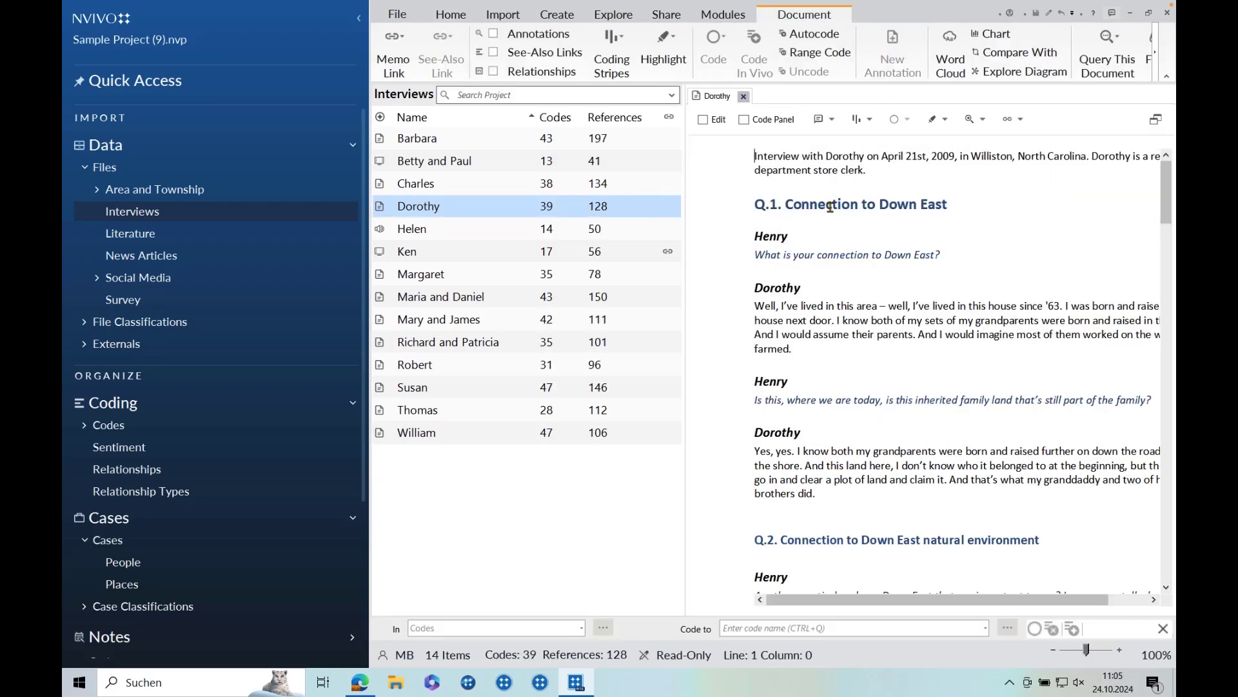
left_click(359, 20)
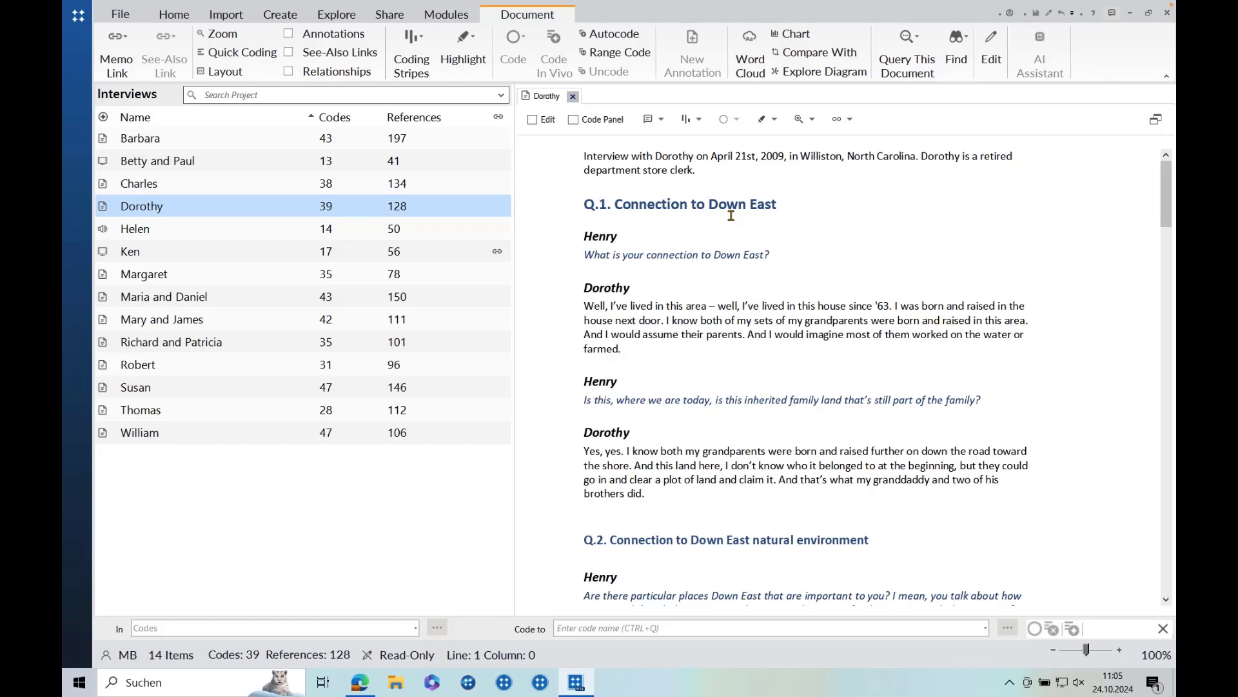
scroll(729, 214, "down", 8)
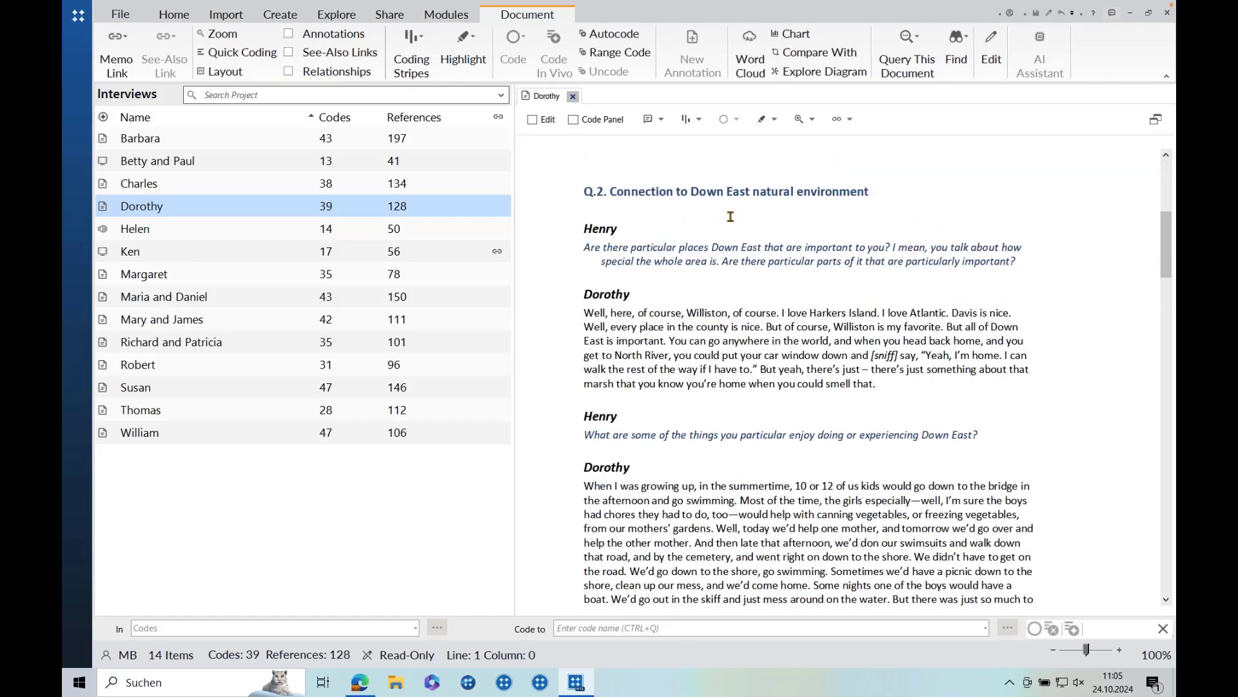
scroll(783, 284, "up", 8)
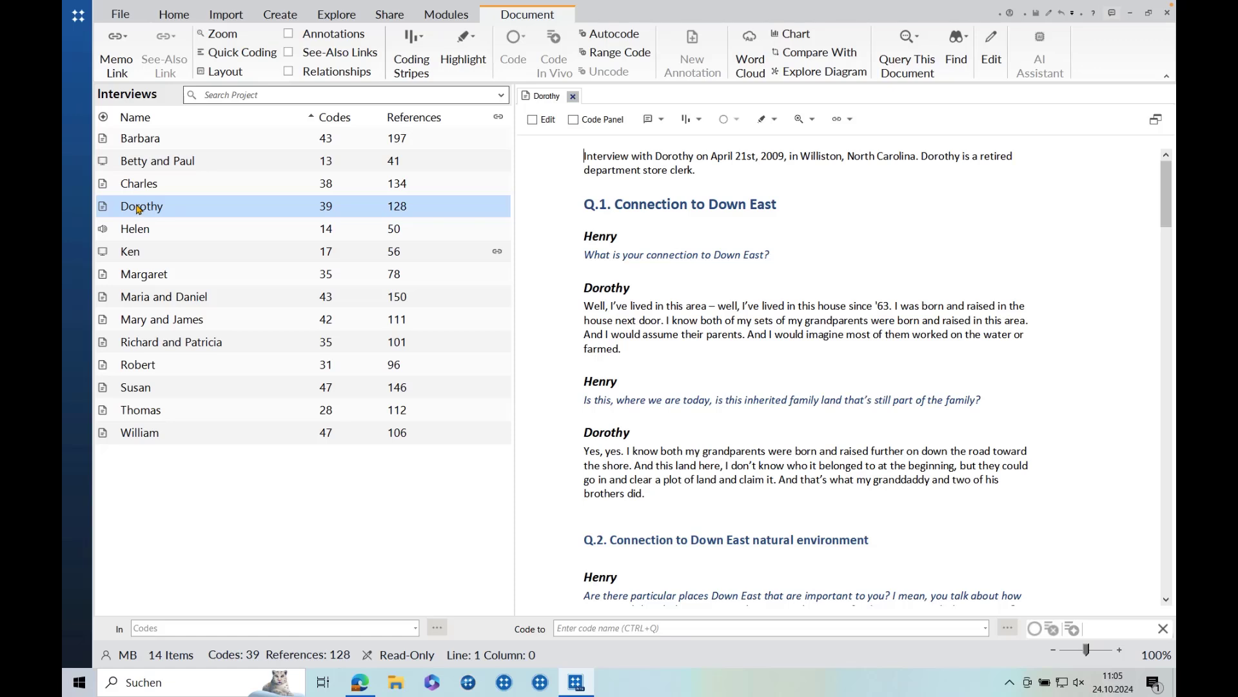
- Start the AI Assistant document summary for the open interview, viewing and accepting the AI Terms of Use
right_click(138, 209)
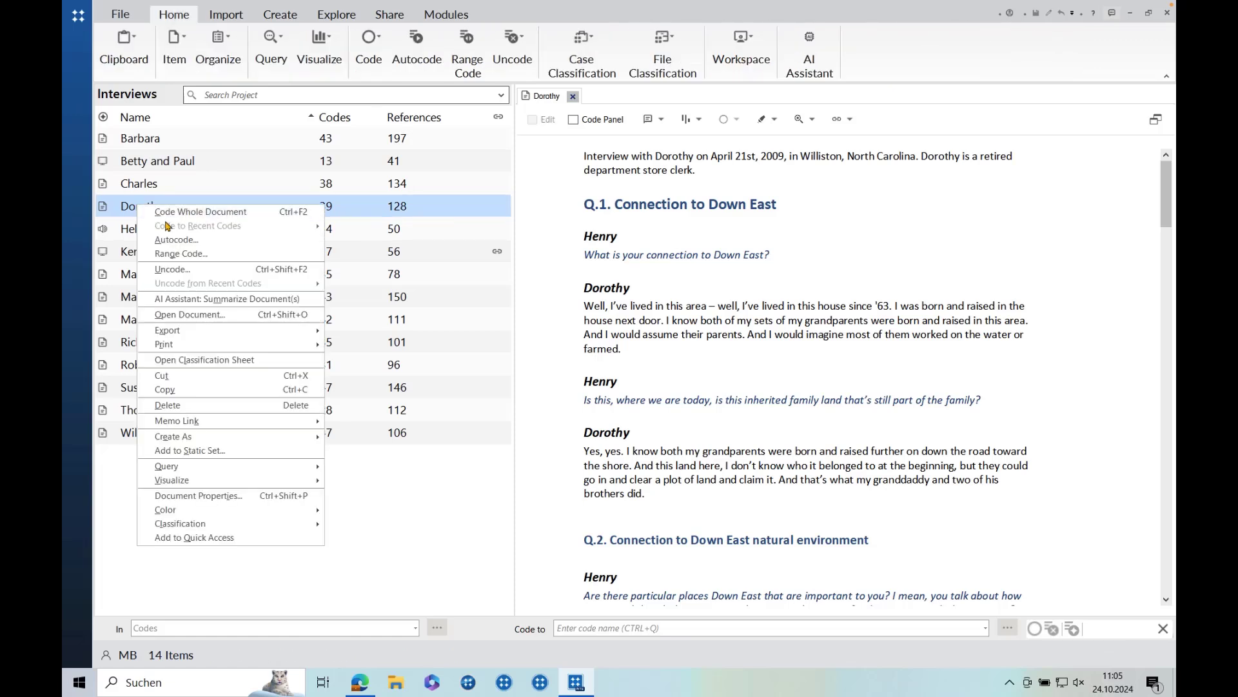
left_click(198, 300)
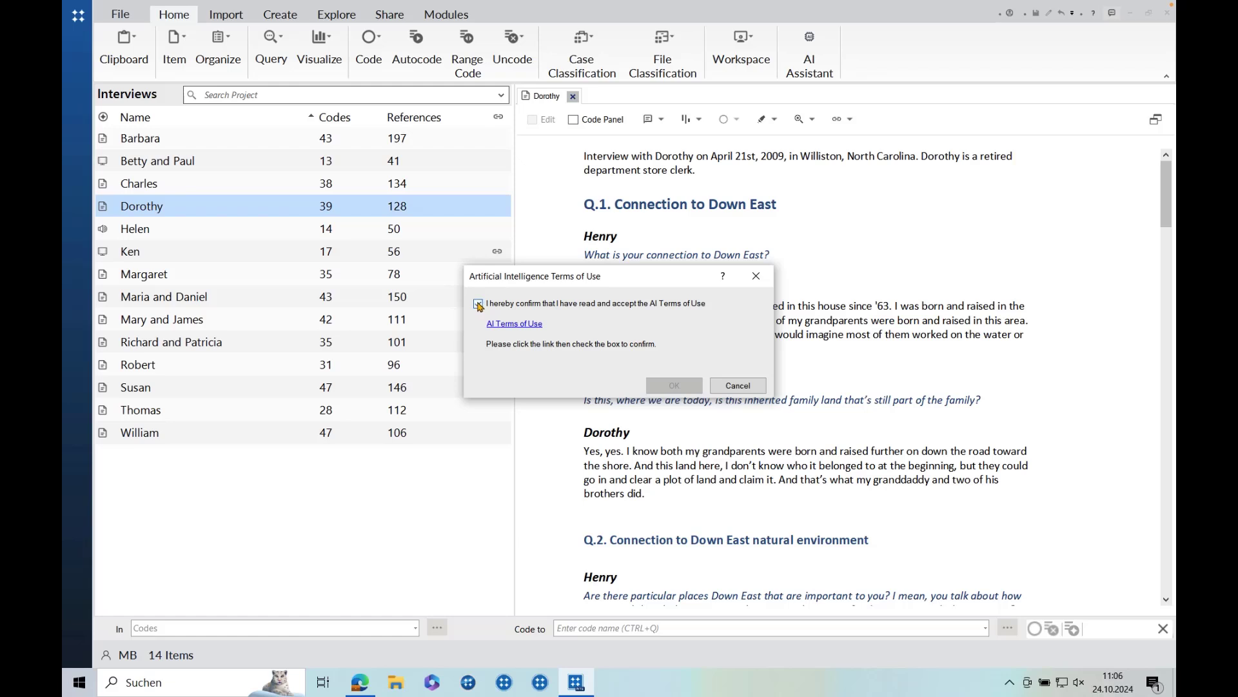
left_click(505, 327)
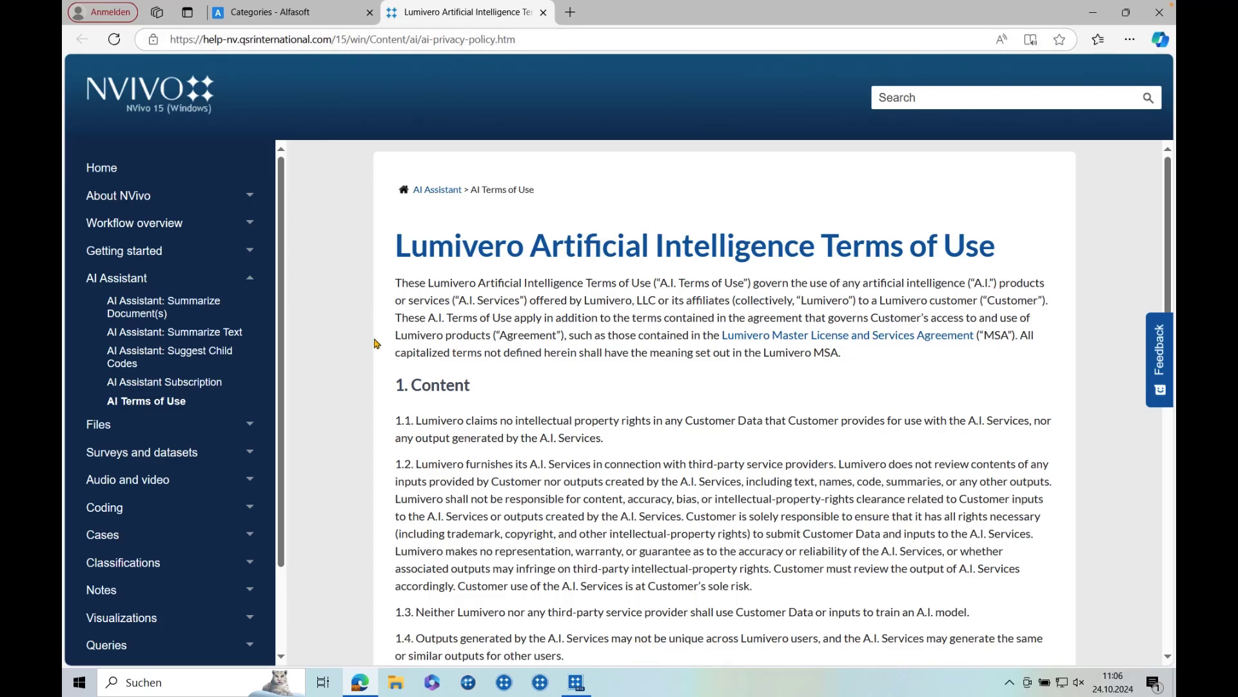
left_click(577, 683)
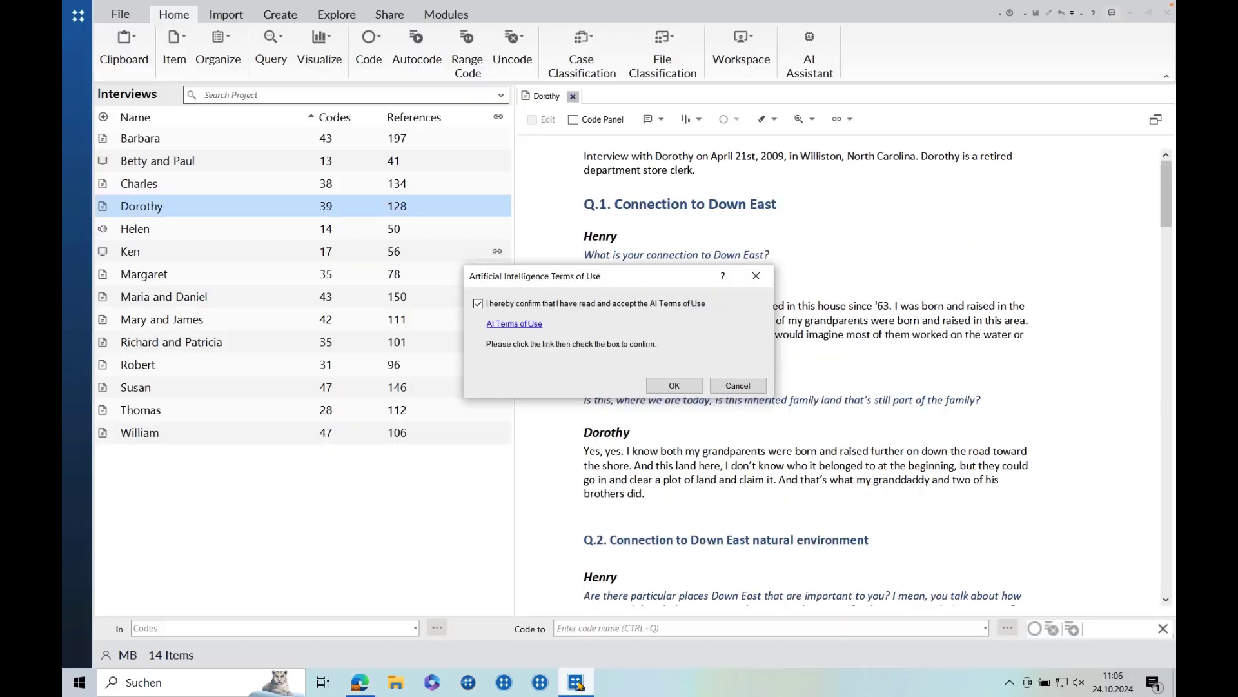
left_click(671, 387)
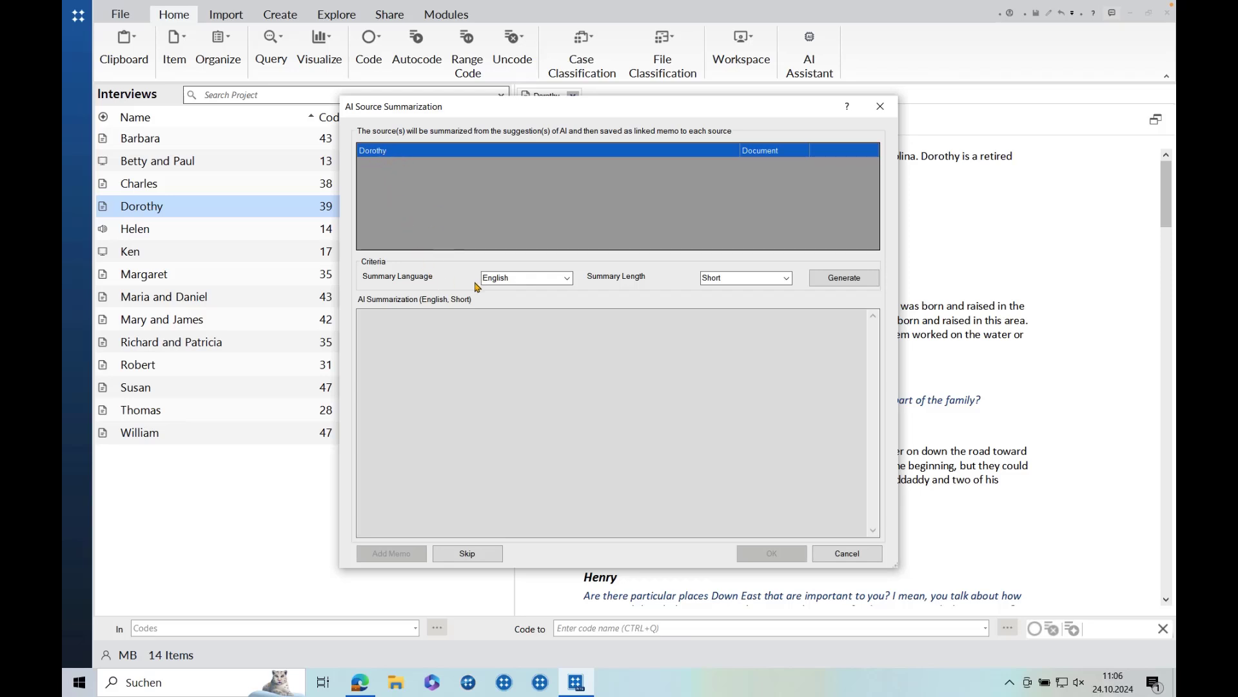
- Generate an English summary of Standard length and save it as a memo linked to the interview
left_click(567, 278)
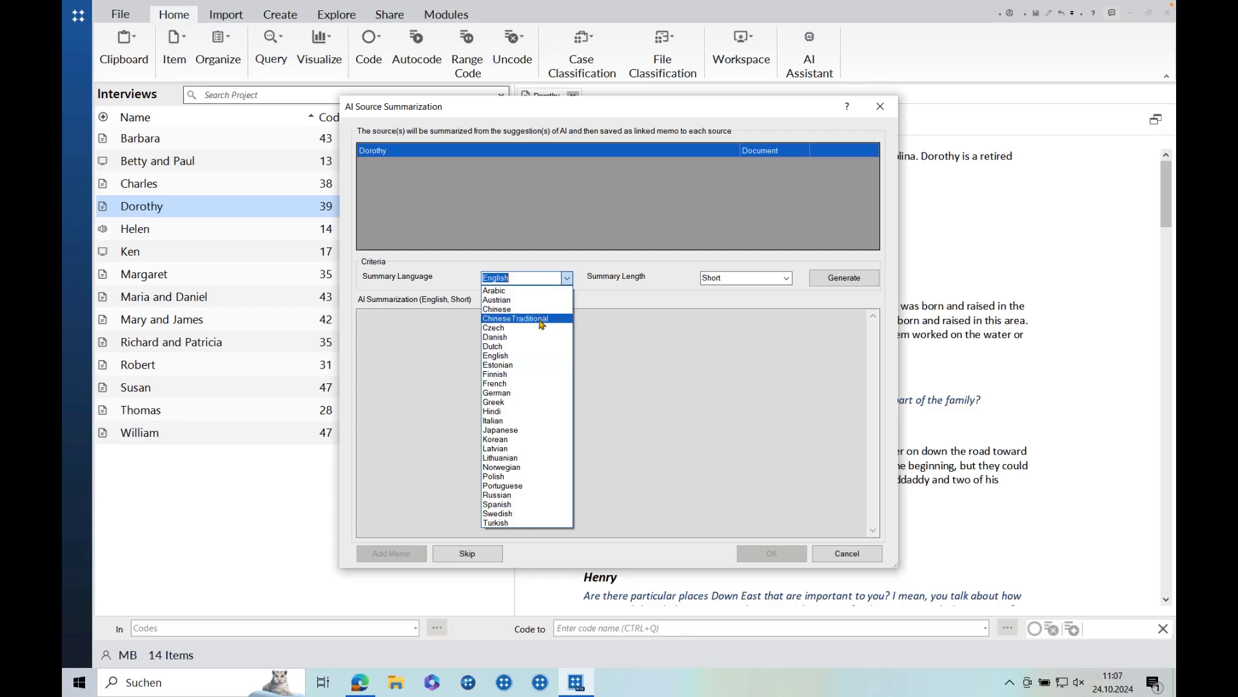
left_click(510, 356)
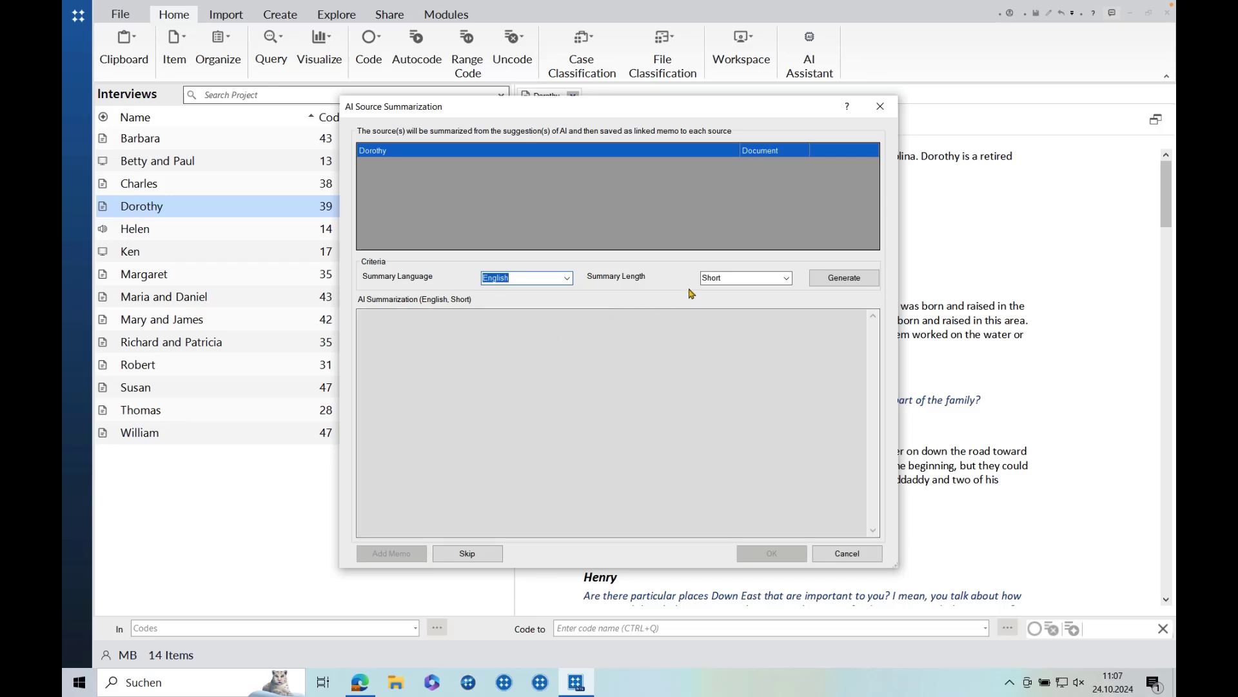
left_click(787, 278)
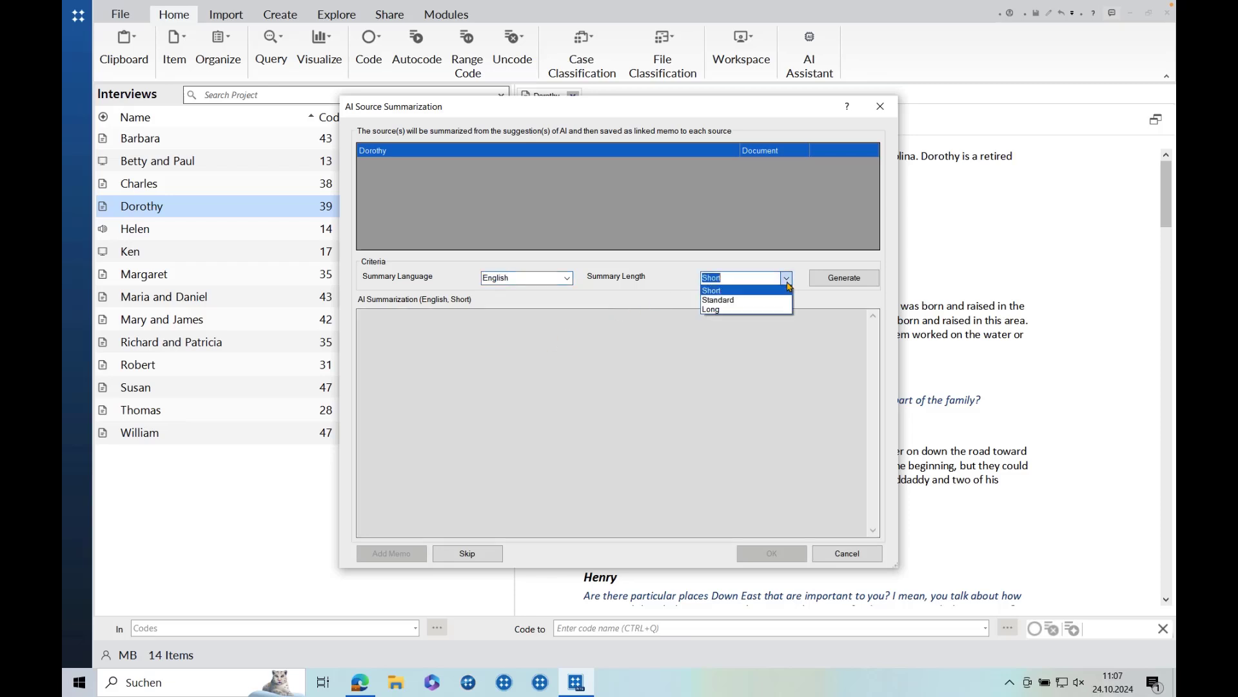
left_click(734, 301)
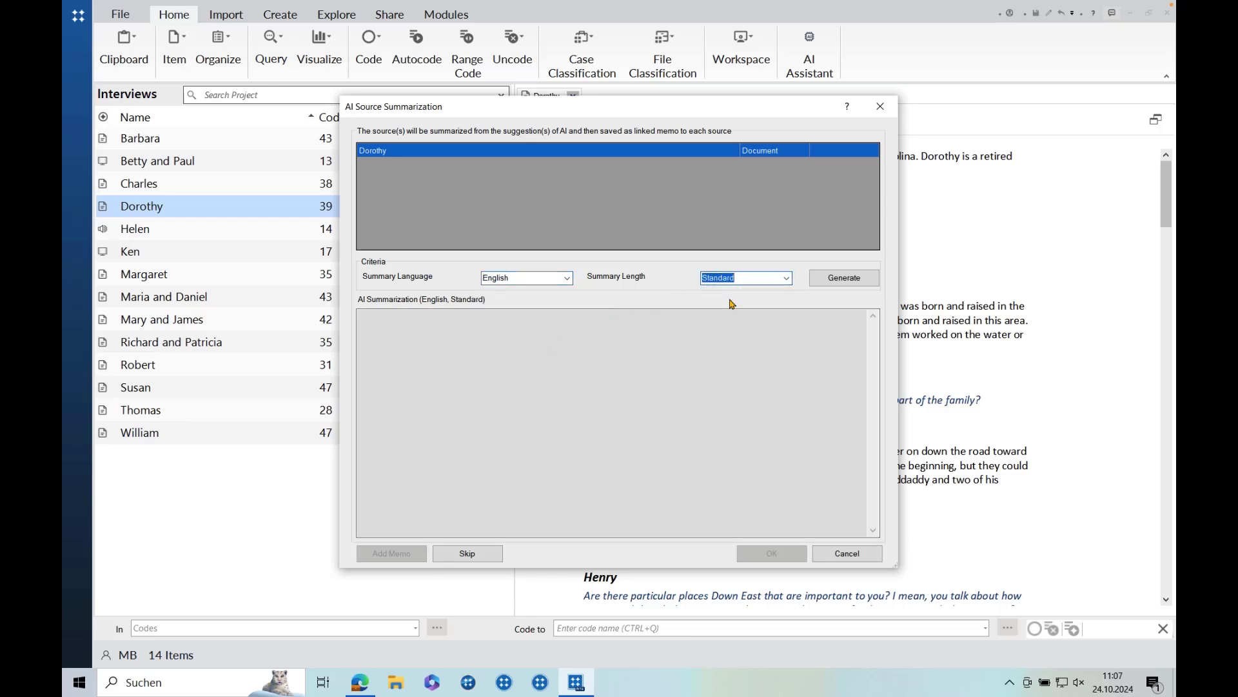
left_click(844, 281)
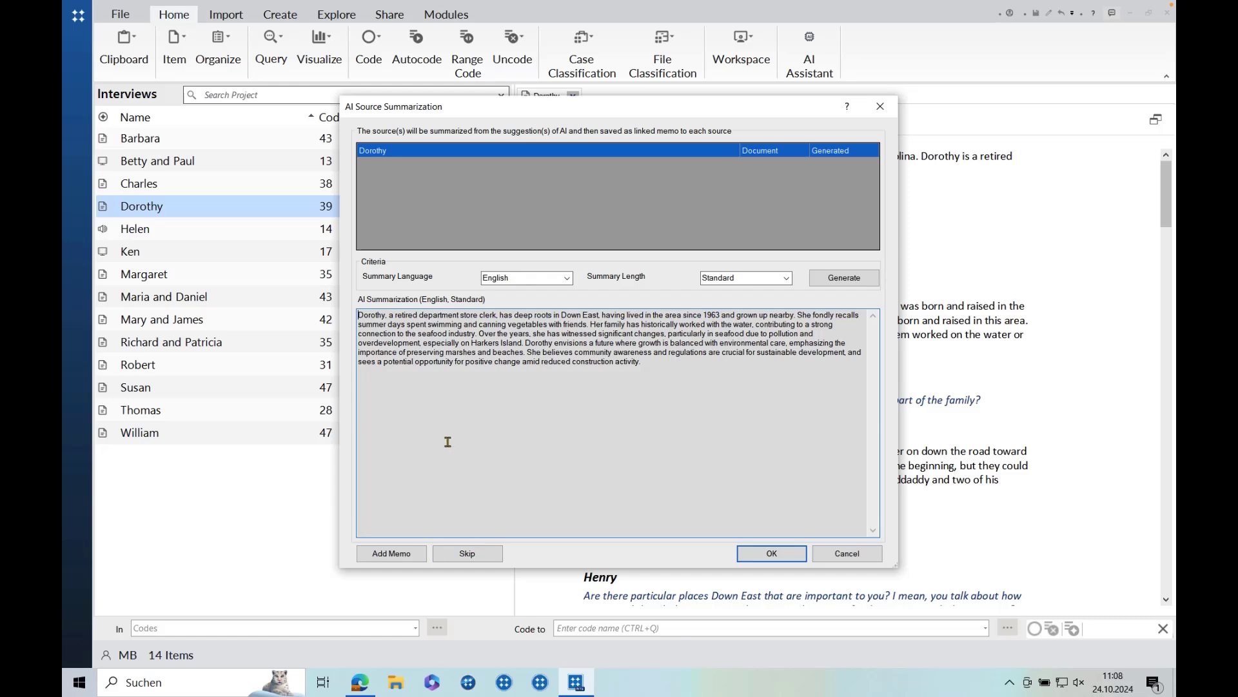
left_click(385, 554)
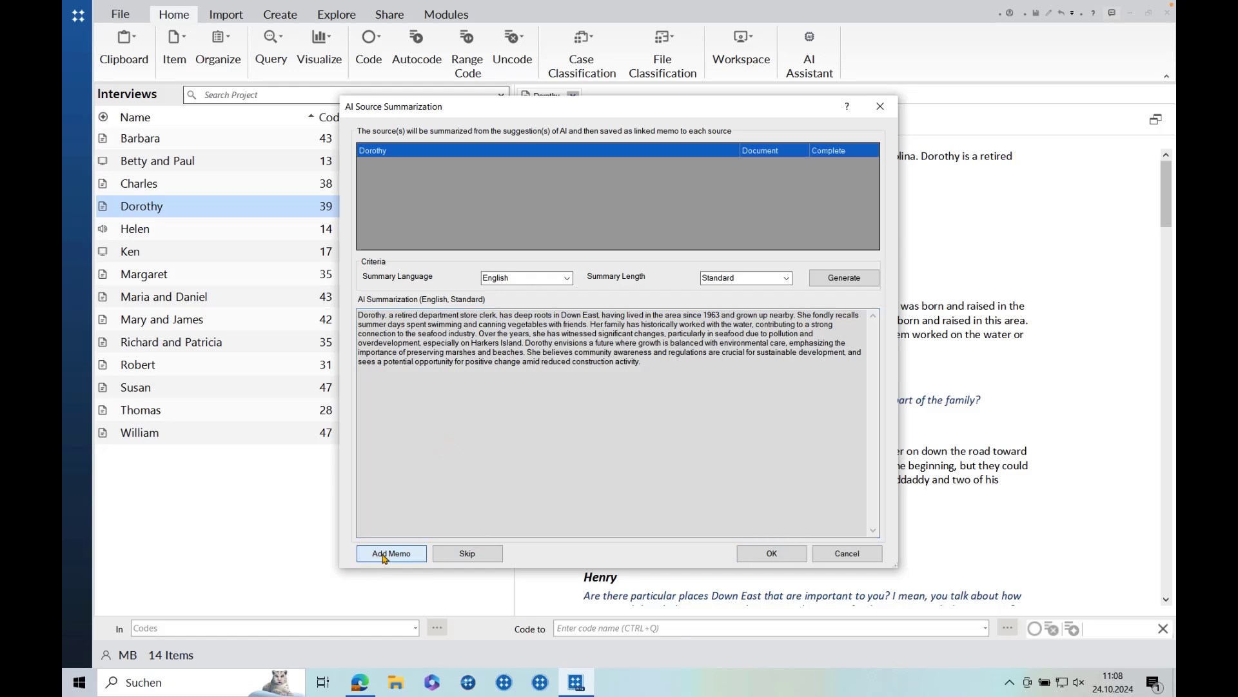
left_click(779, 559)
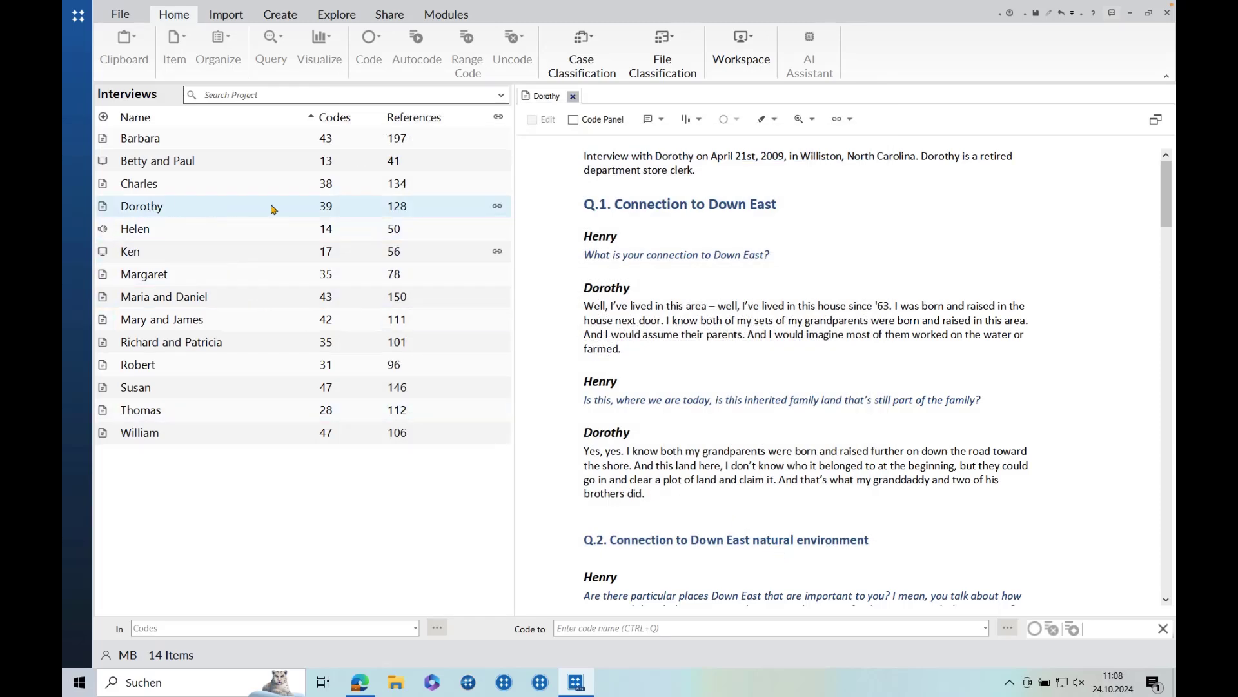
- Open the memo linked to the summarized interview and turn on its edit mode
mouse_move(498, 209)
right_click(158, 209)
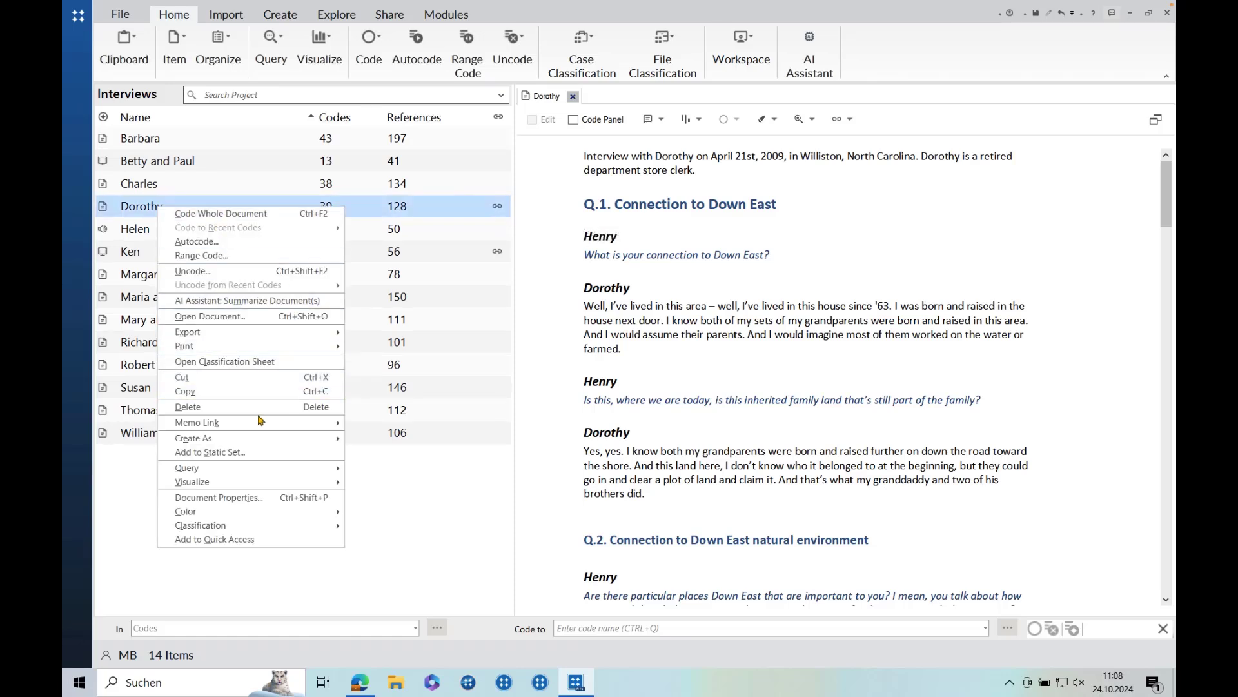
mouse_move(274, 429)
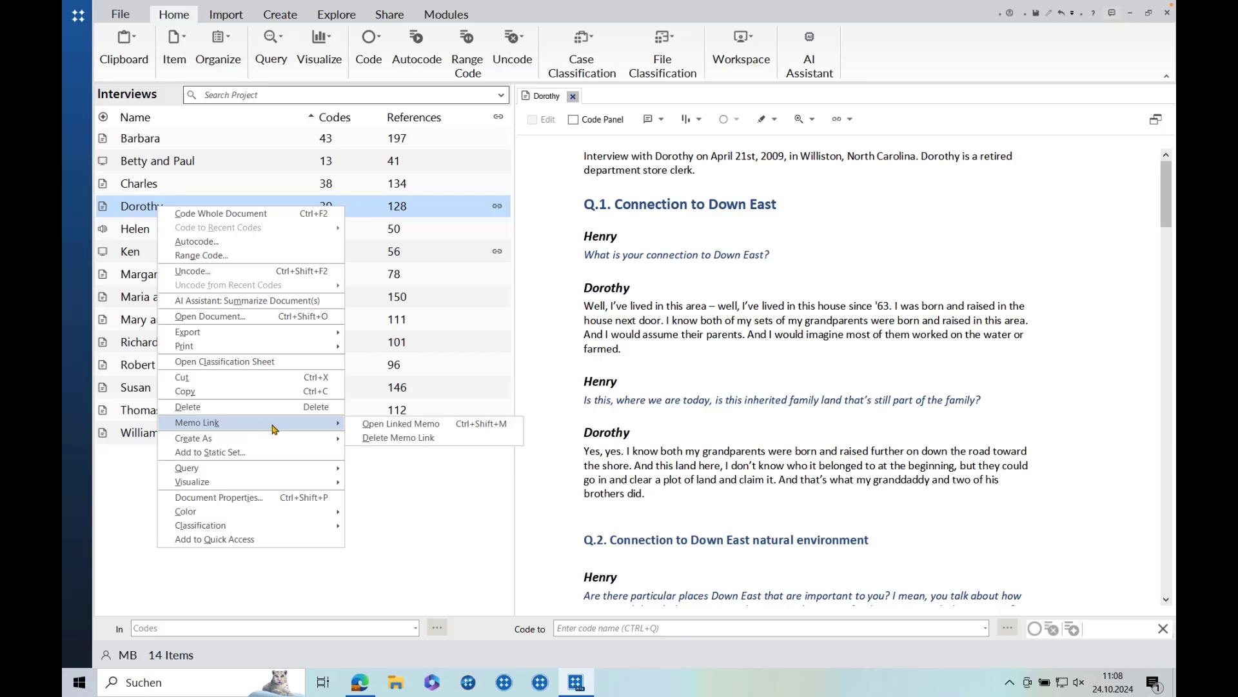
left_click(365, 426)
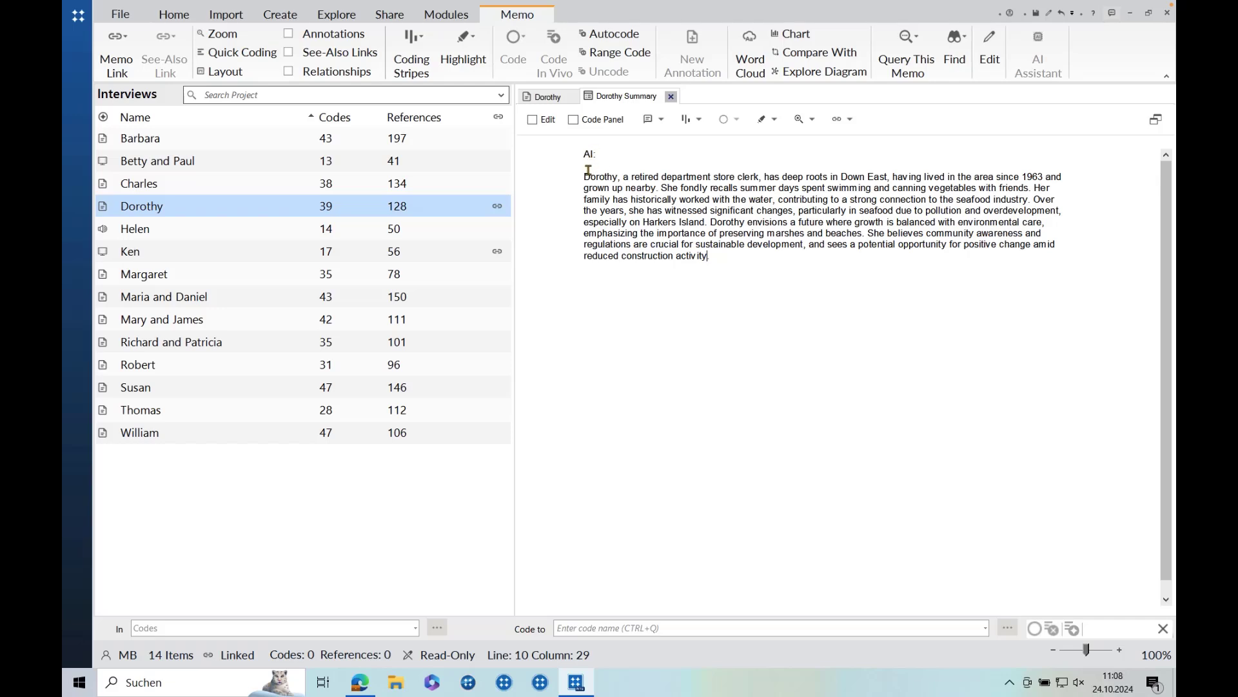
left_click(533, 120)
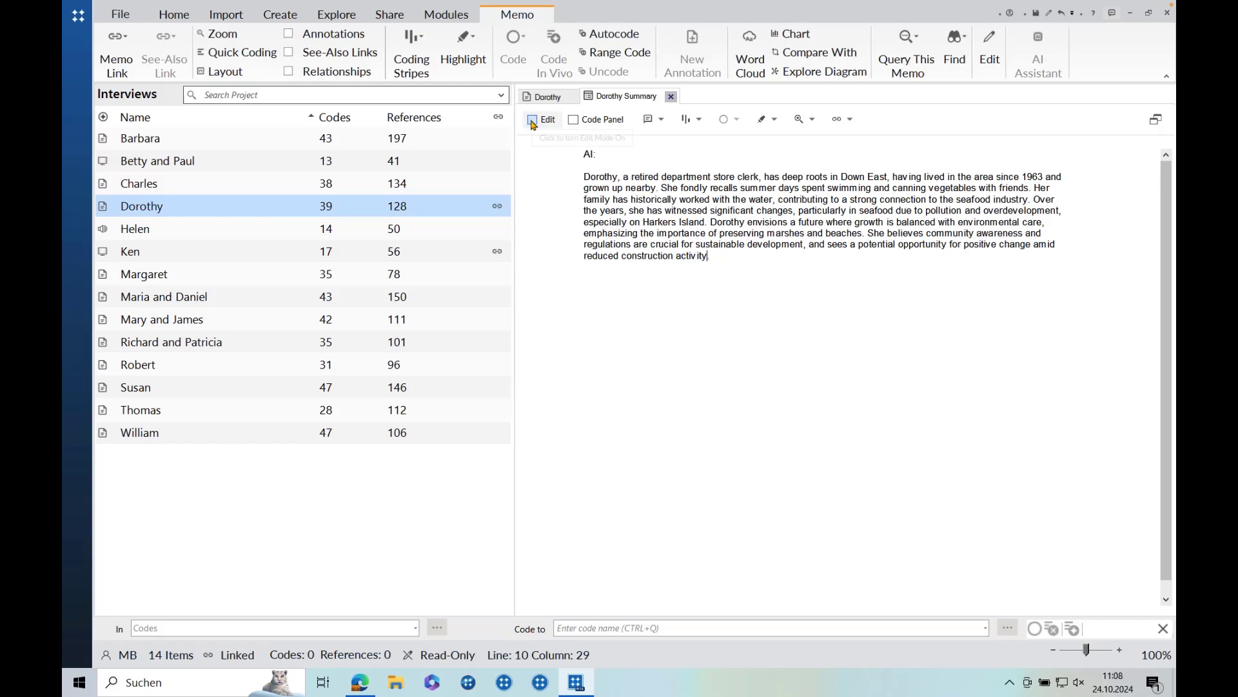
- Insert the current date and time on a new line below the summary text in the memo
left_click(736, 258)
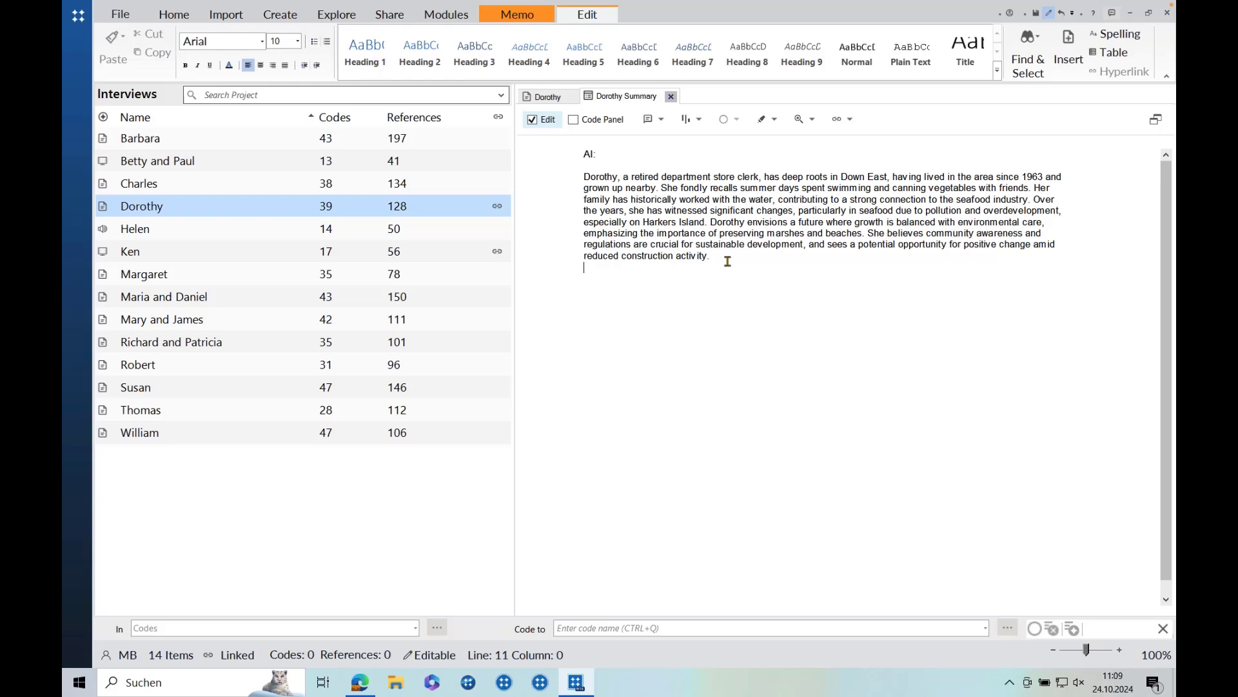
key("ctrl+shift+t")
- Expand the navigation pane and show the contents of the AI Summaries folder among the project's memos
left_click(72, 223)
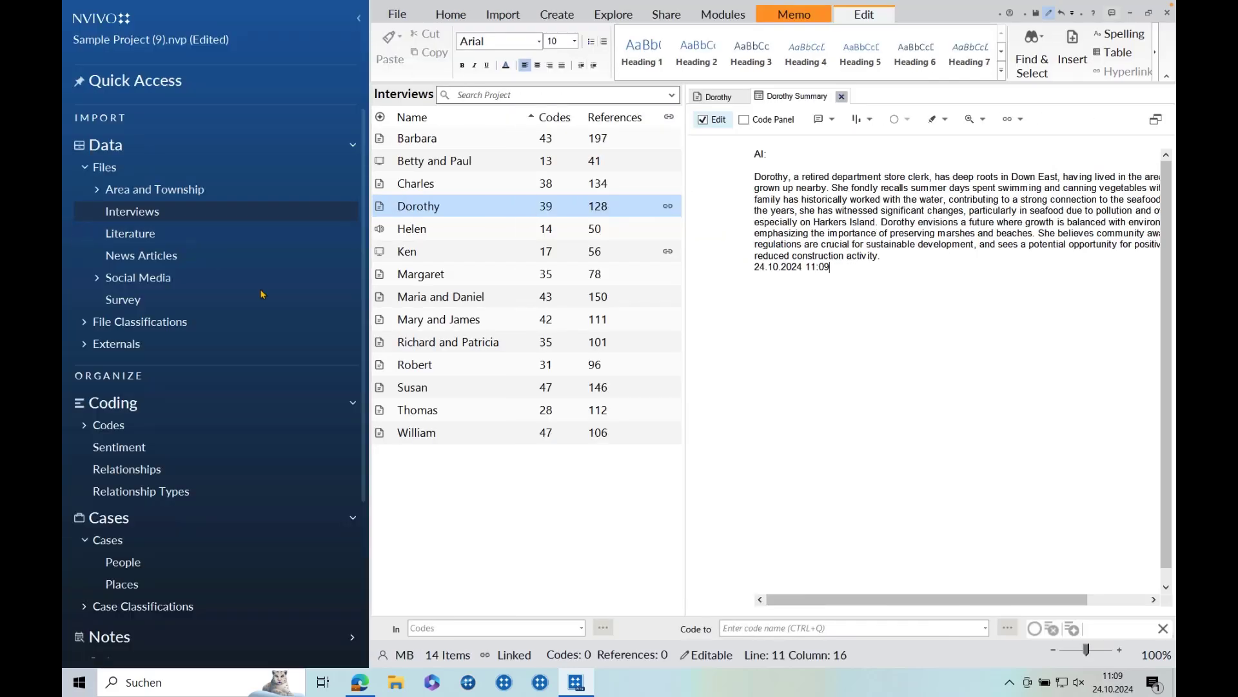
scroll(261, 294, "down", 5)
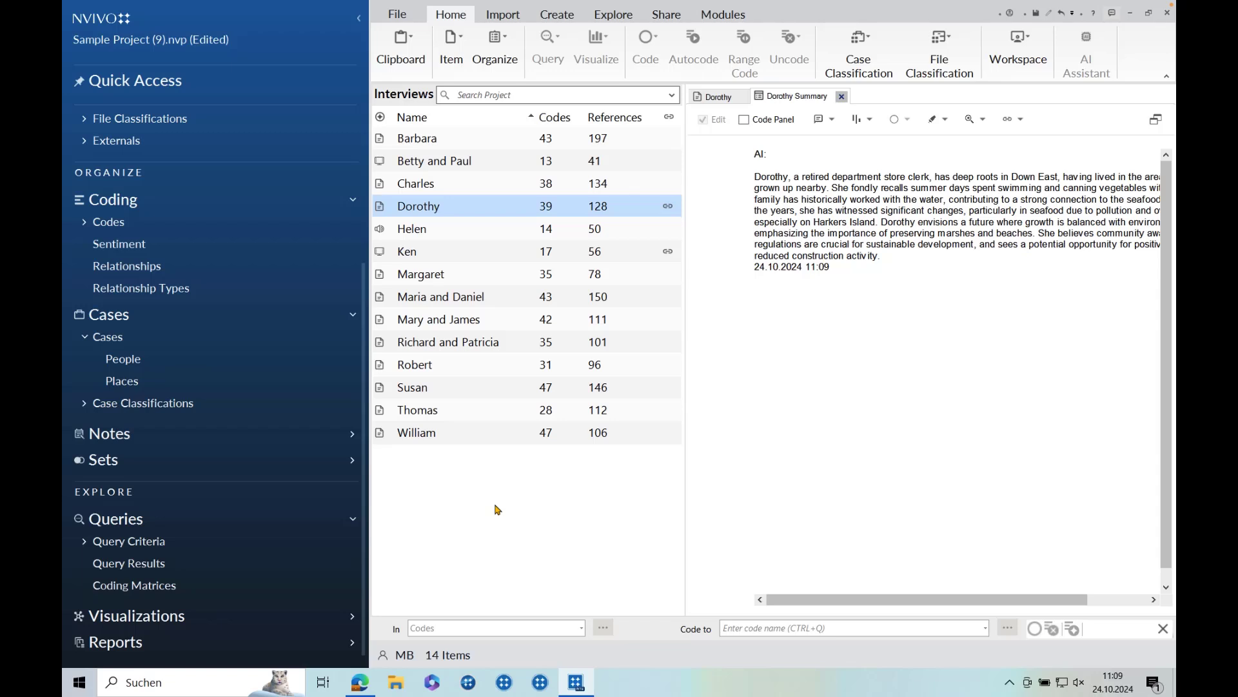
left_click(107, 436)
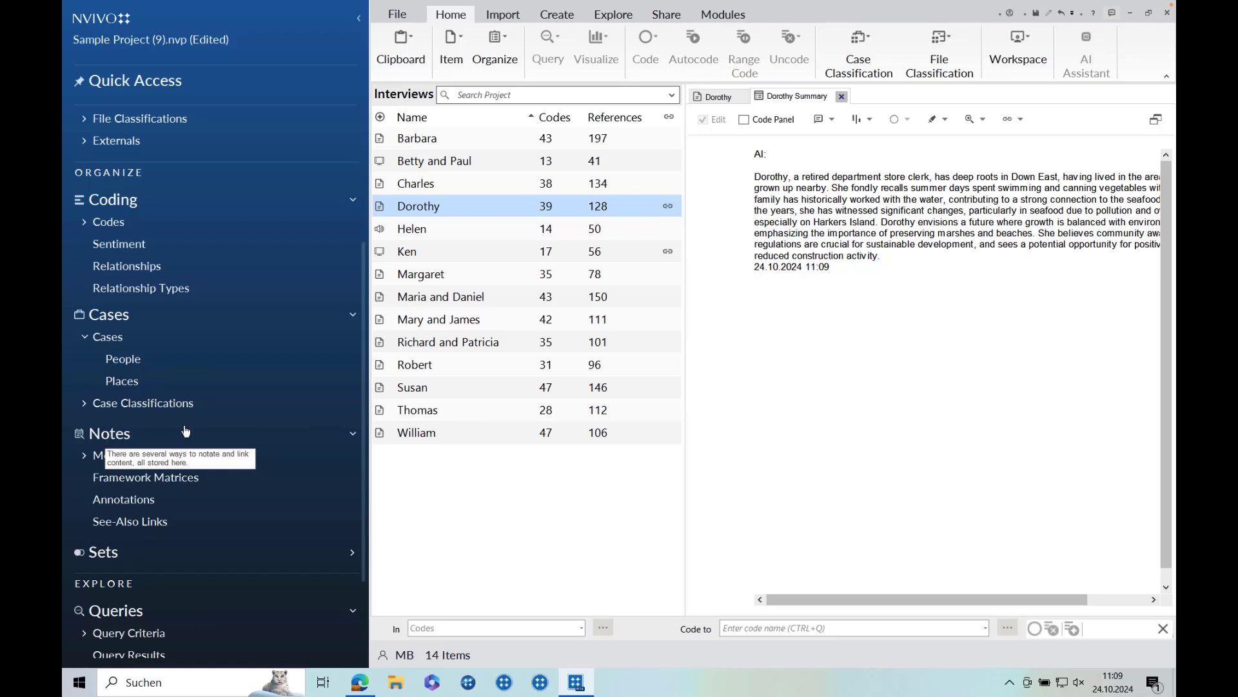
left_click(84, 456)
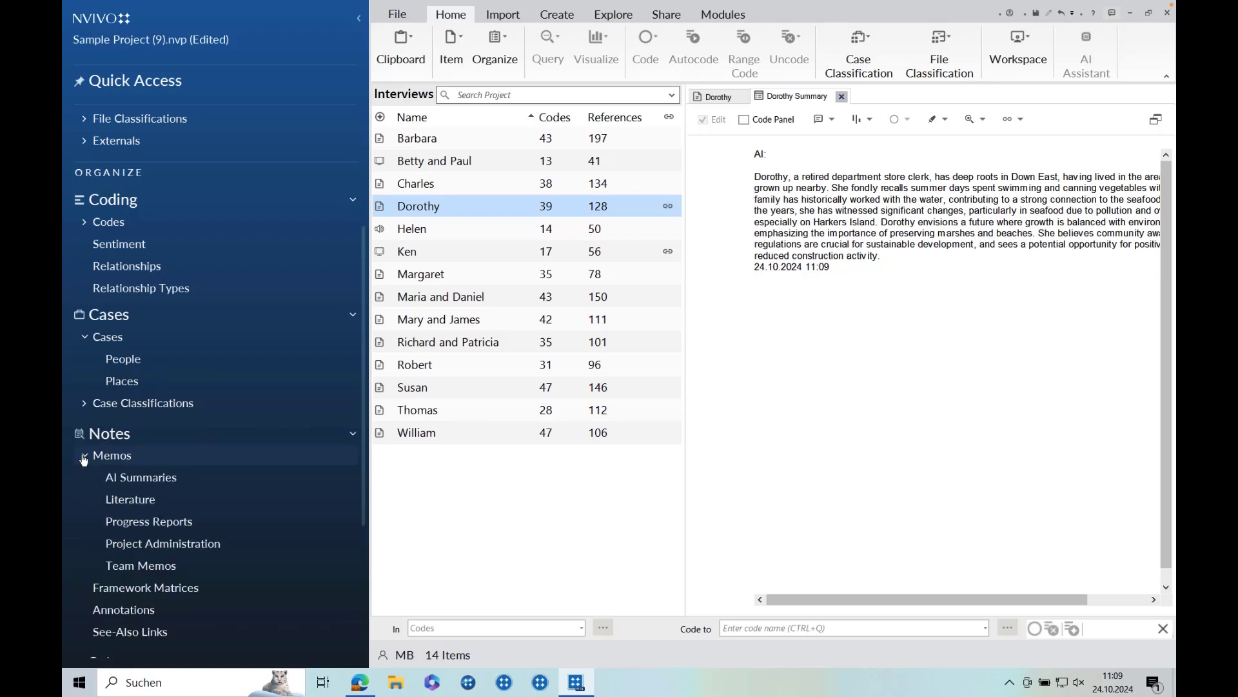
left_click(159, 481)
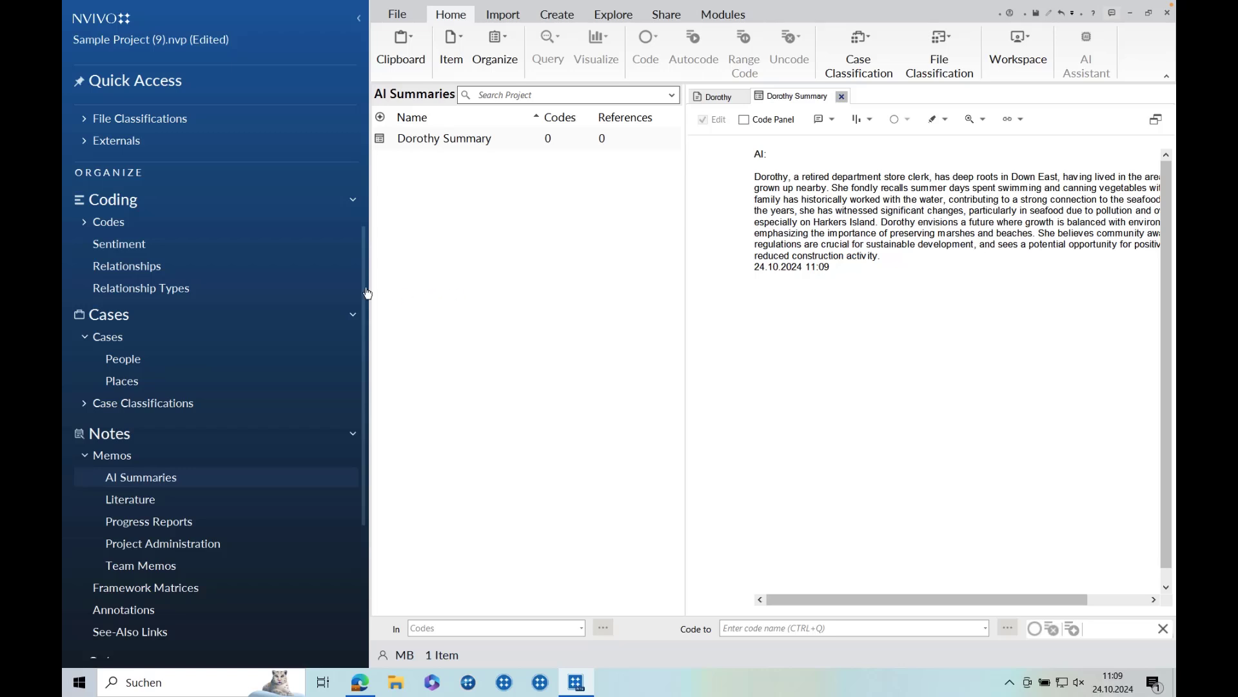
- Open the third interview document from the Interviews files and collapse the navigation pane
scroll(278, 290, "up", 2)
scroll(283, 226, "up", 3)
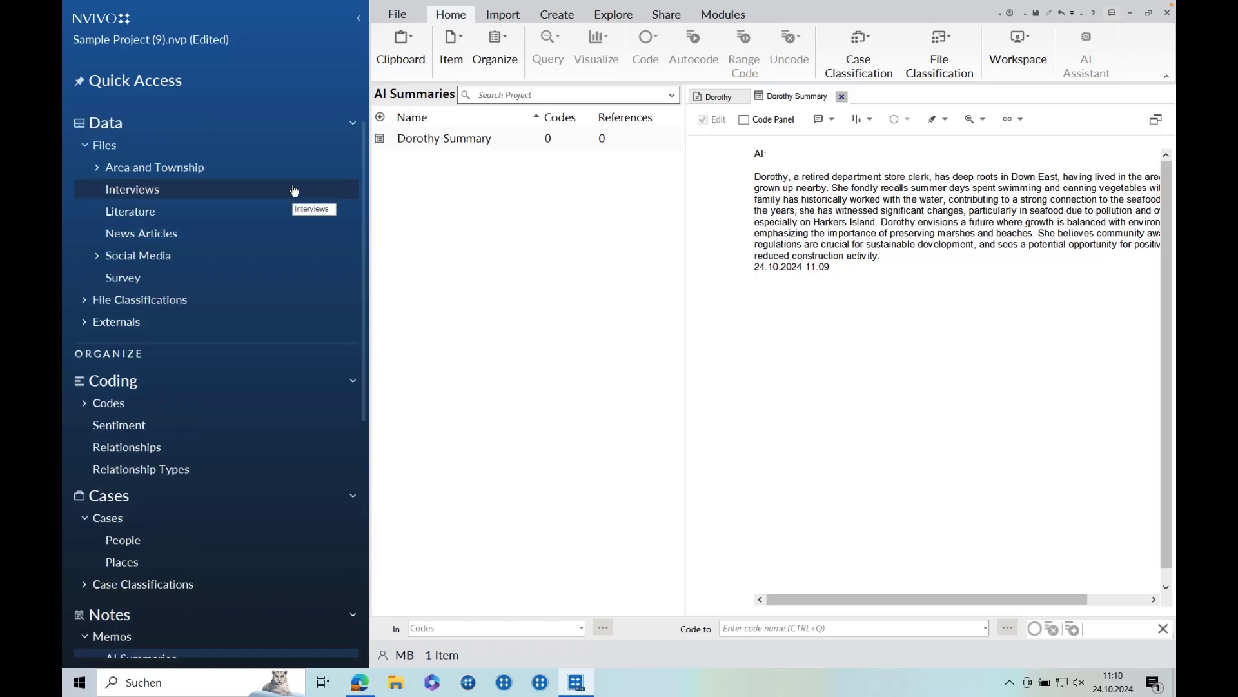
left_click(168, 188)
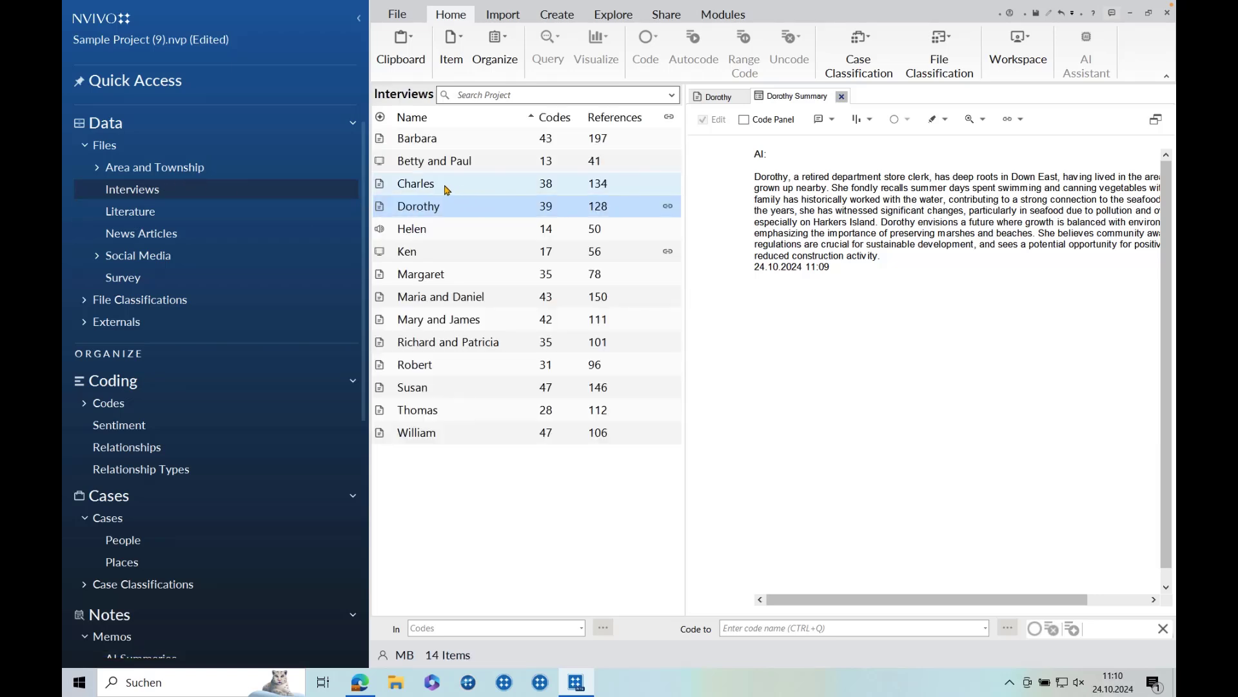
left_click(443, 187)
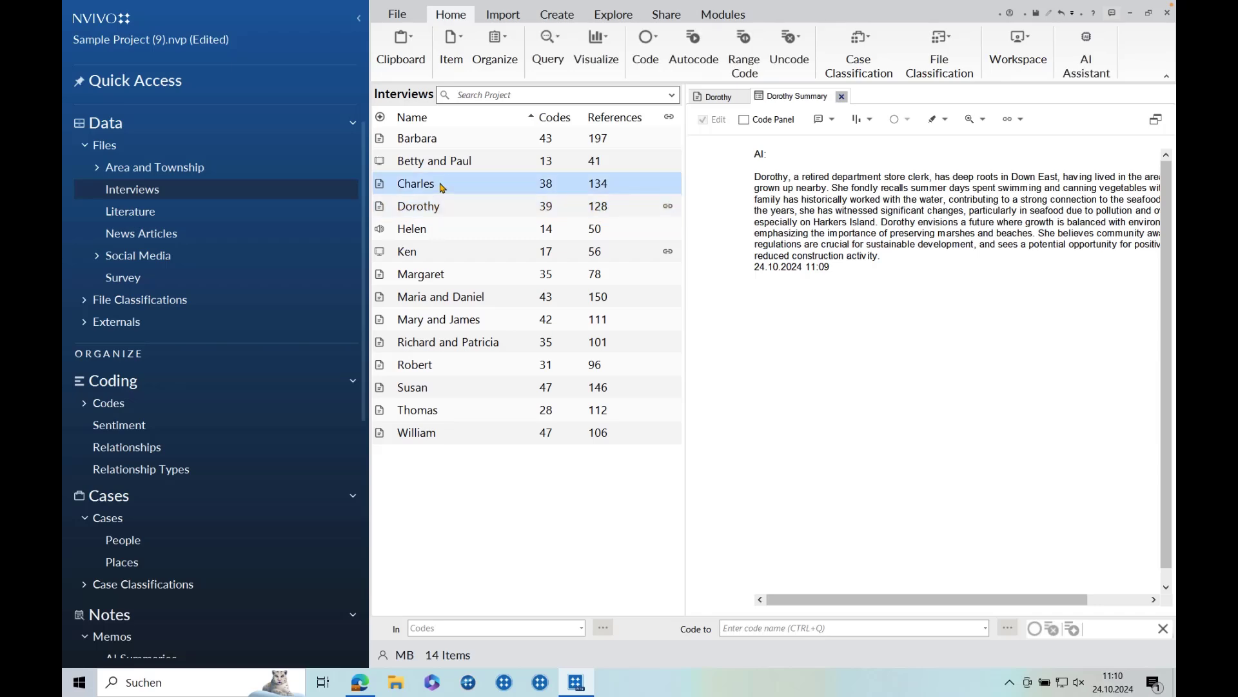
double_click(442, 187)
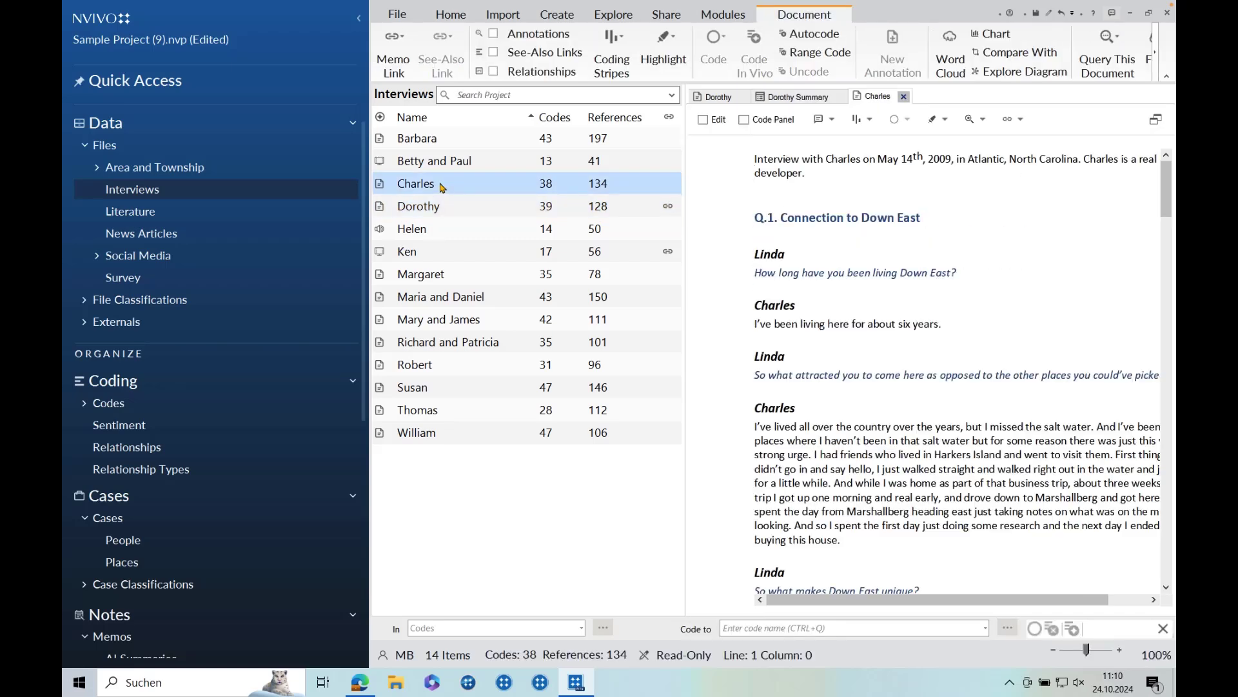
left_click(358, 18)
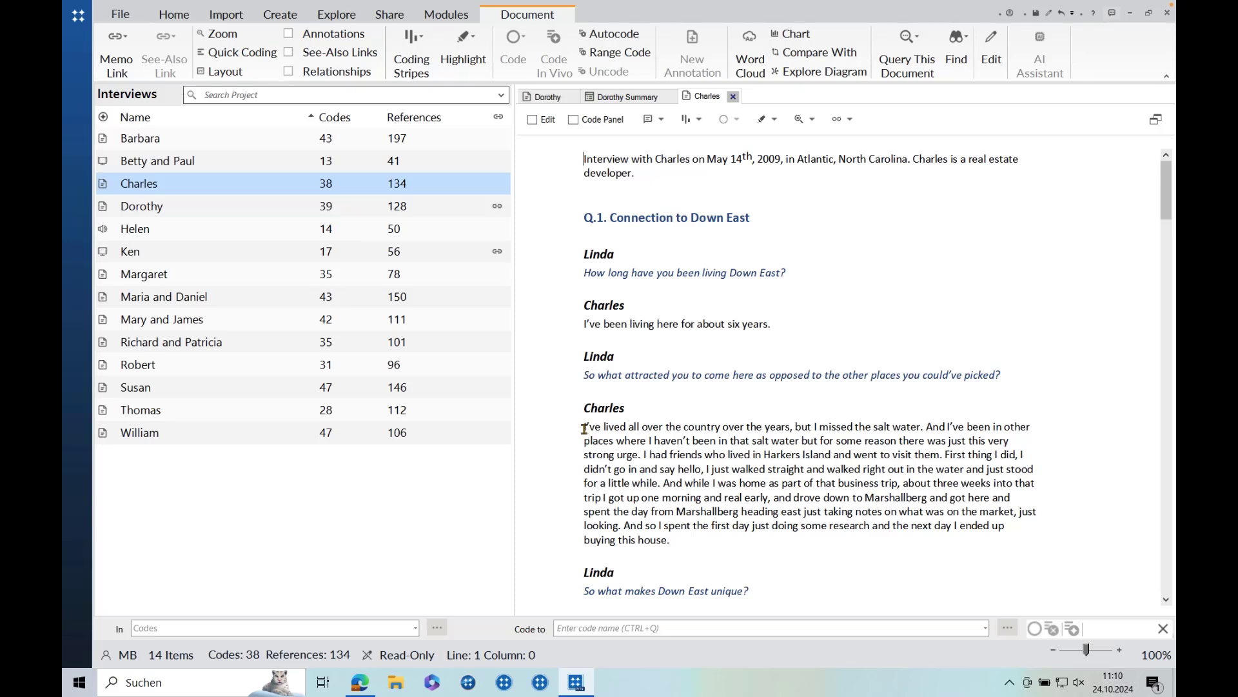
- Examine the child codes under Economy in the Code Panel beside the interview text, and close the panel
left_click_drag(585, 428, 761, 484)
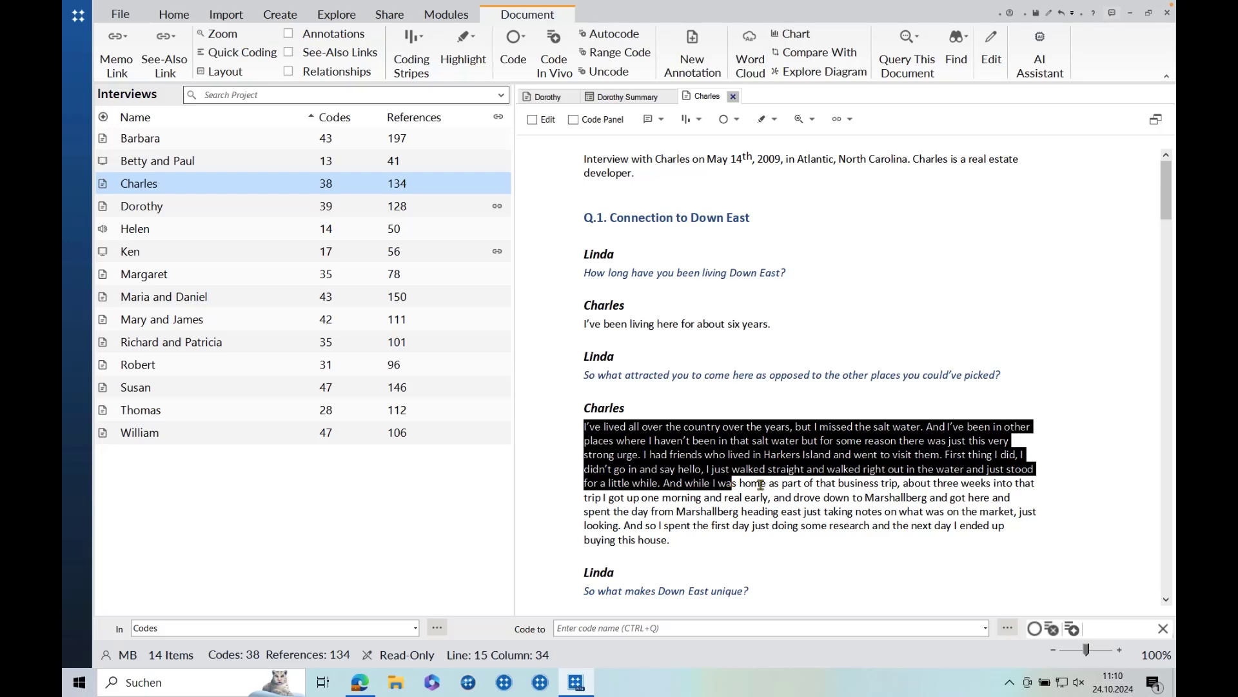
left_click(786, 496)
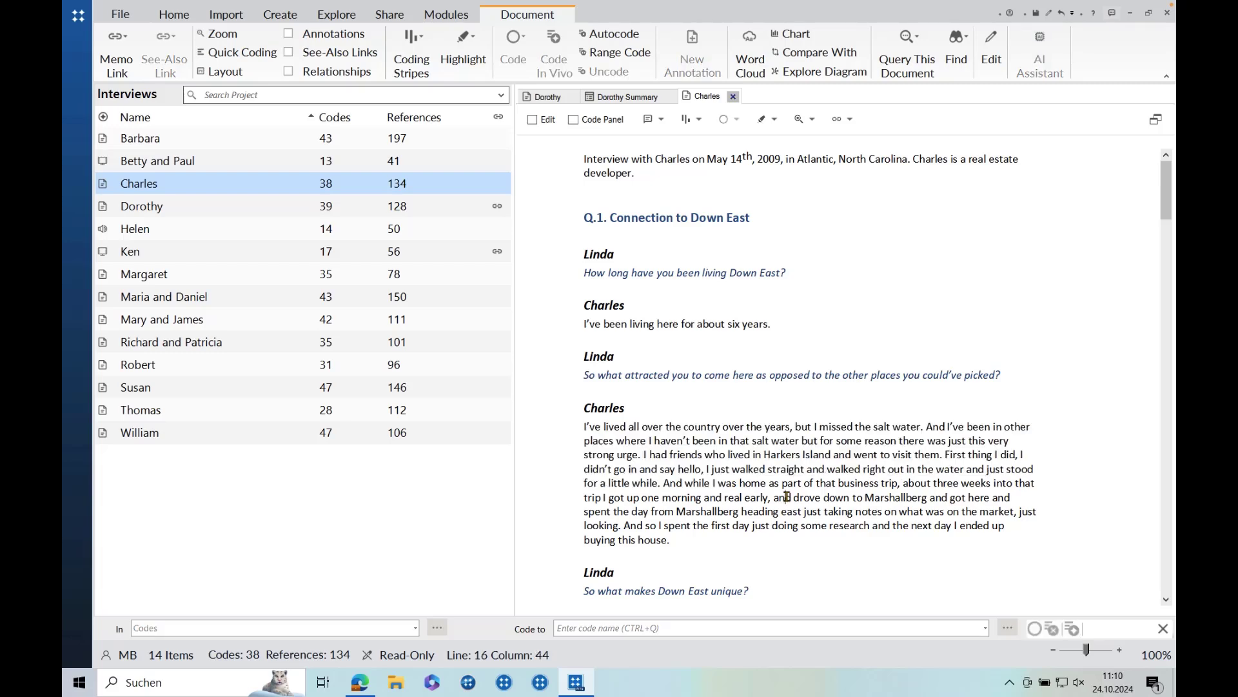
left_click(578, 122)
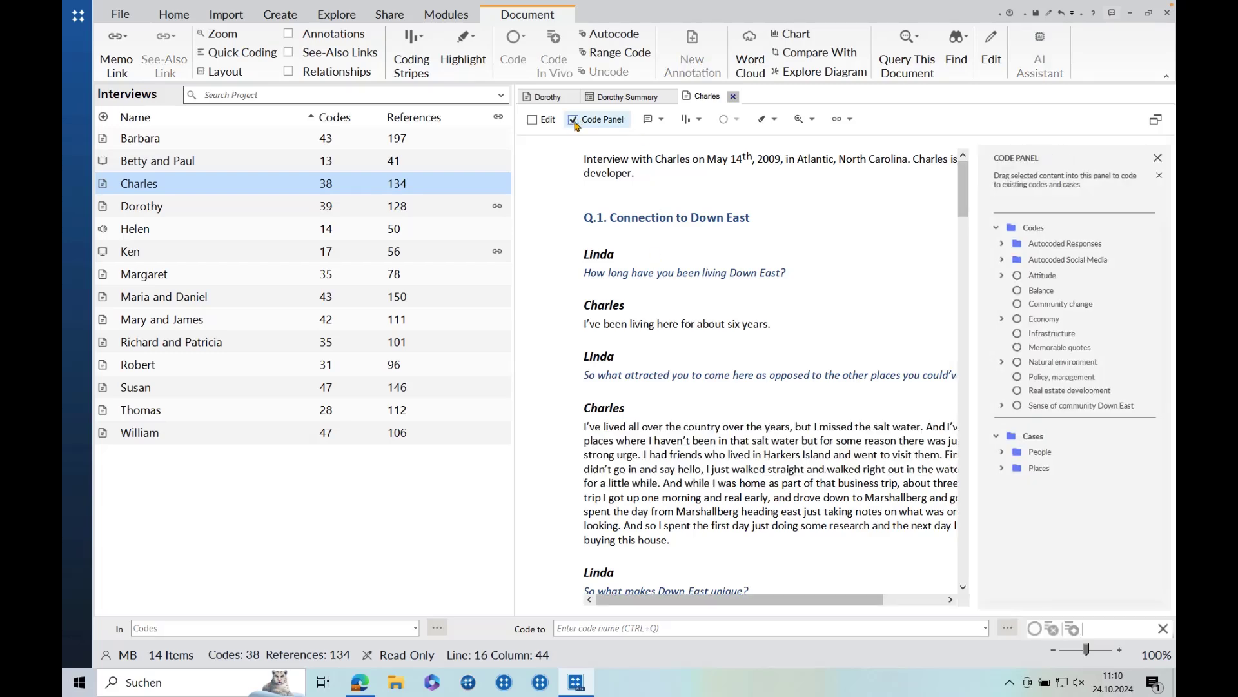
left_click(1003, 321)
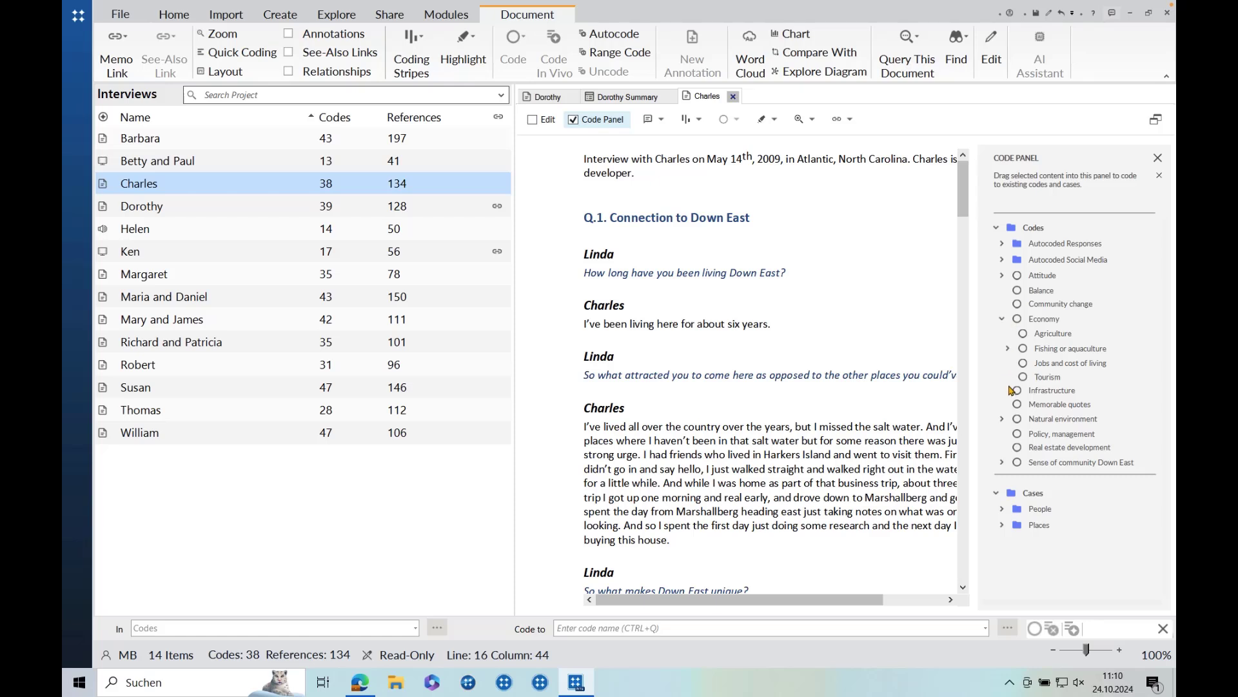
left_click(1003, 321)
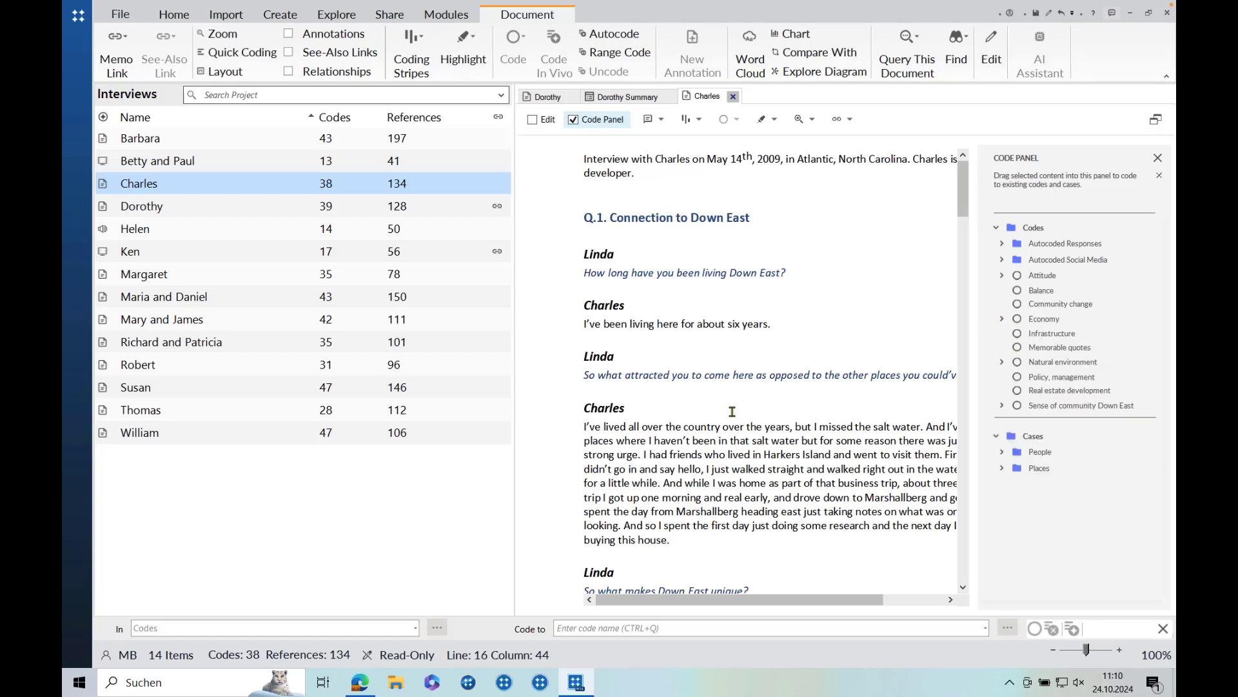
left_click_drag(582, 423, 663, 483)
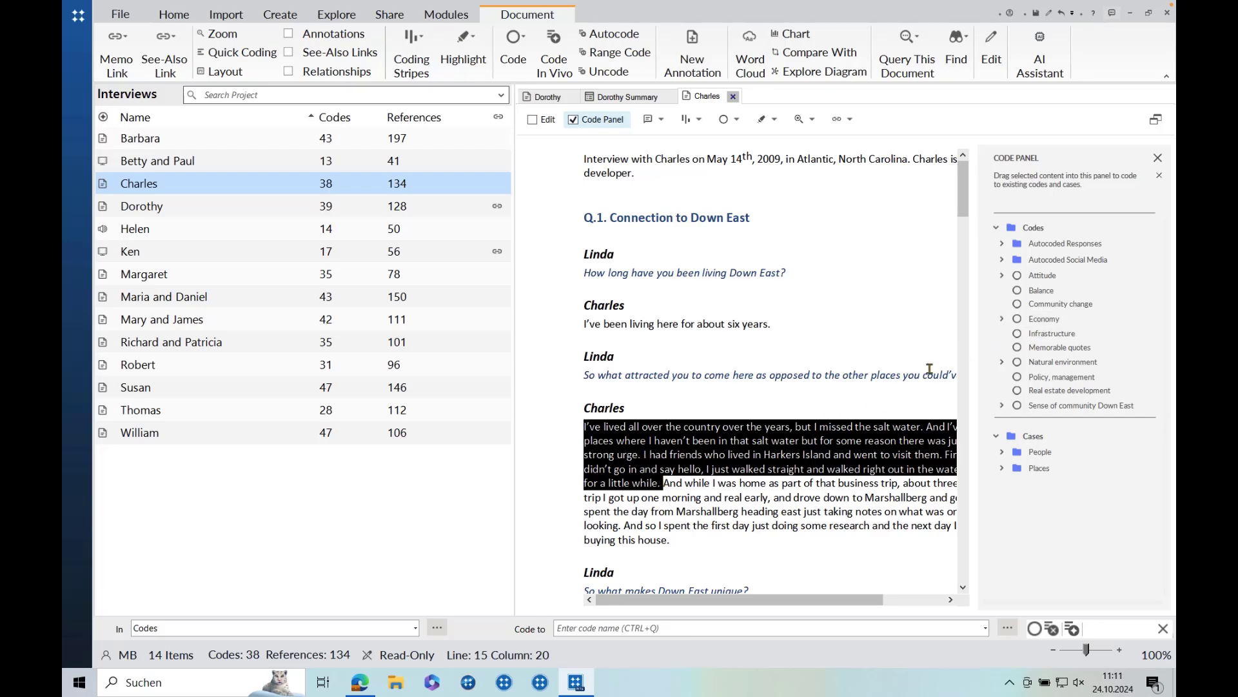
left_click(737, 447)
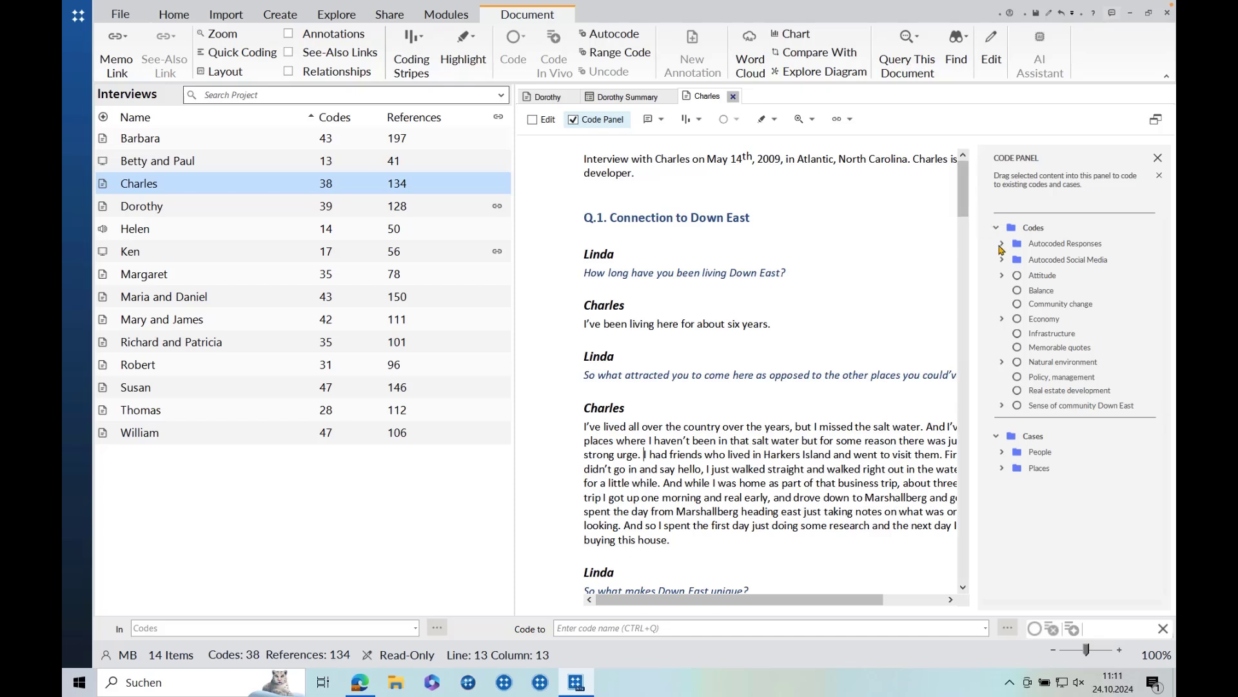
left_click(1002, 319)
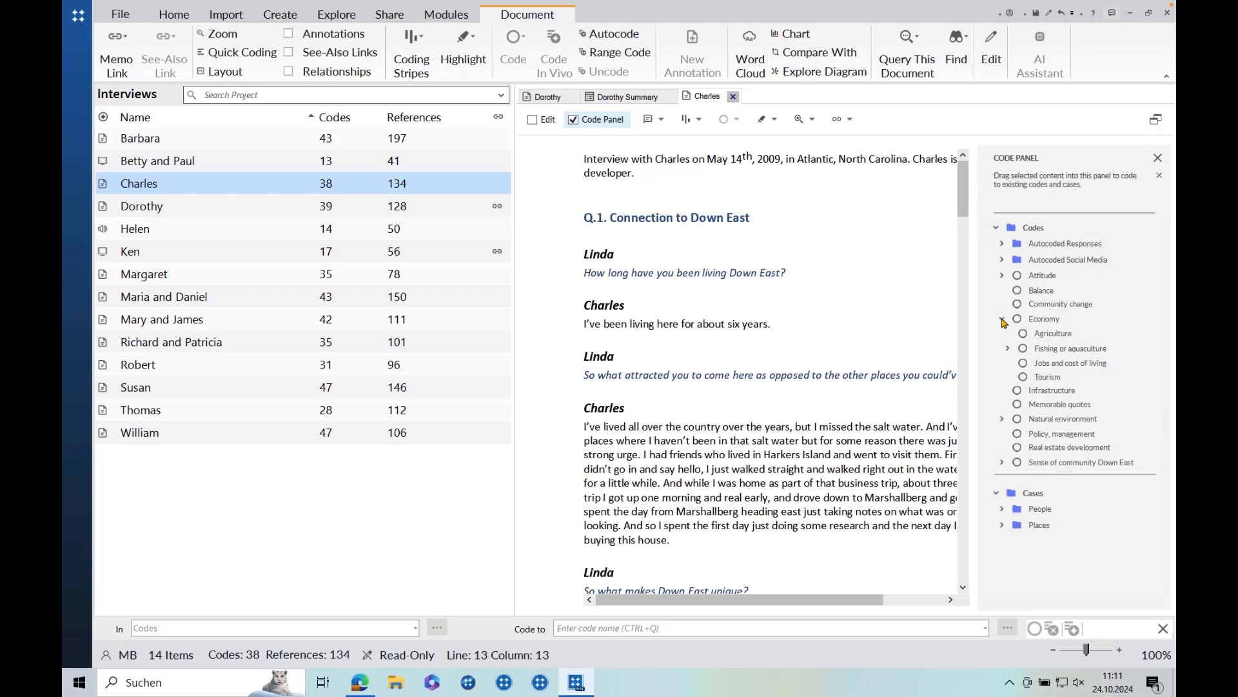
left_click(1158, 157)
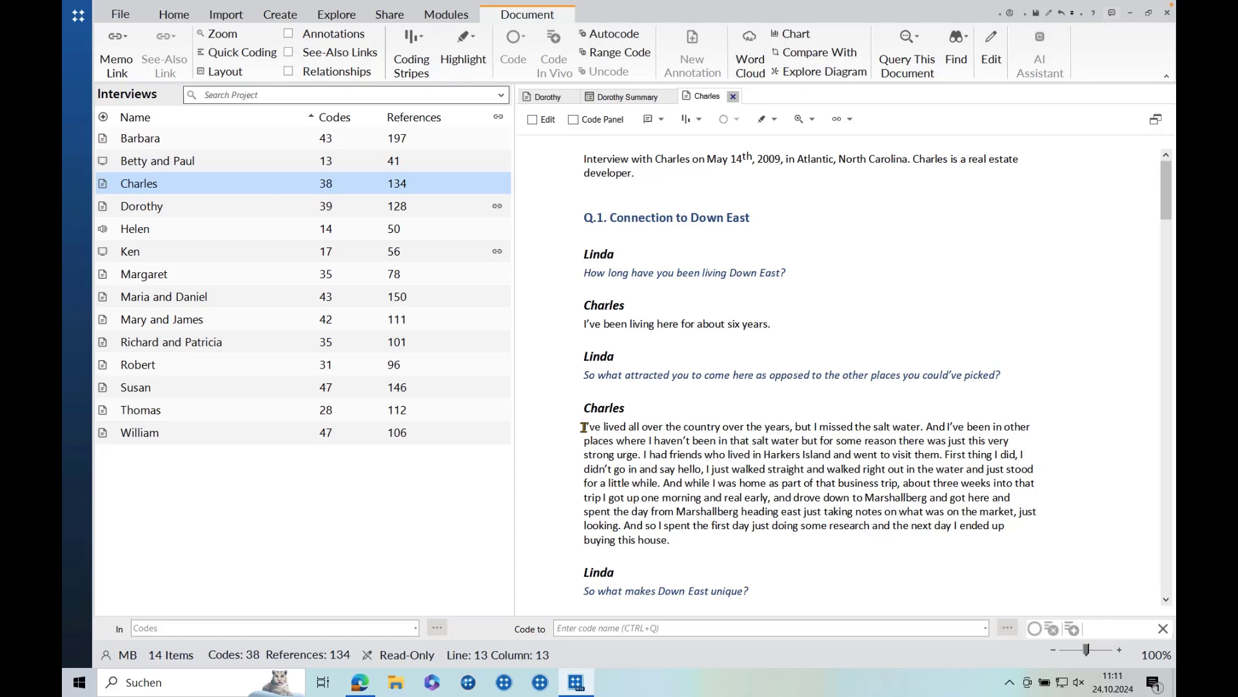
- Code the passage from "I've lived all over the country" to "strong urge" to both the Balance code and the Tourism code under Economy
left_click_drag(584, 427, 645, 454)
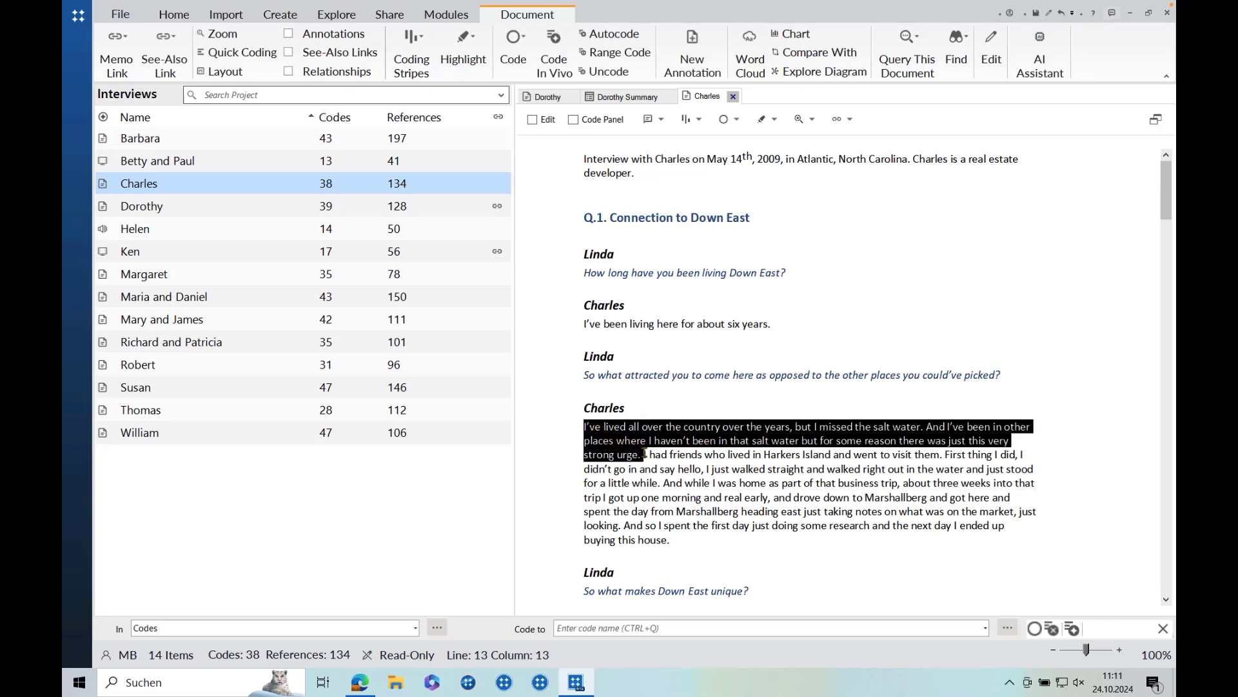
right_click(621, 438)
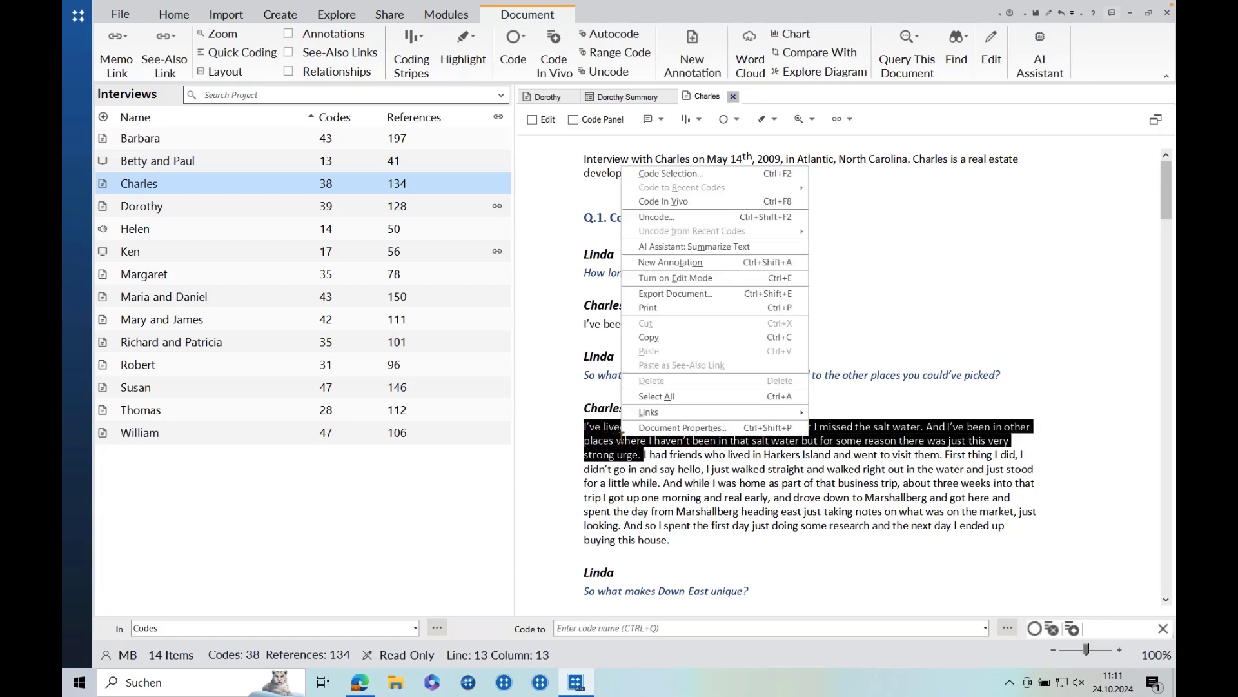
left_click(661, 175)
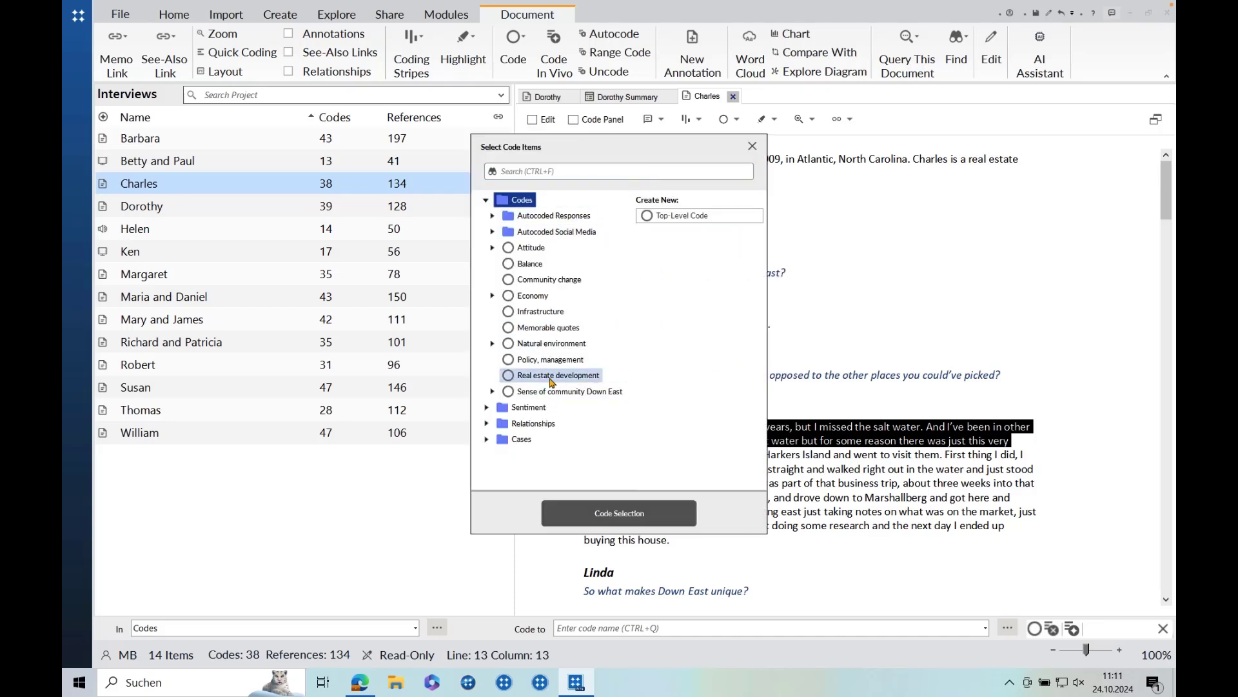
left_click(493, 296)
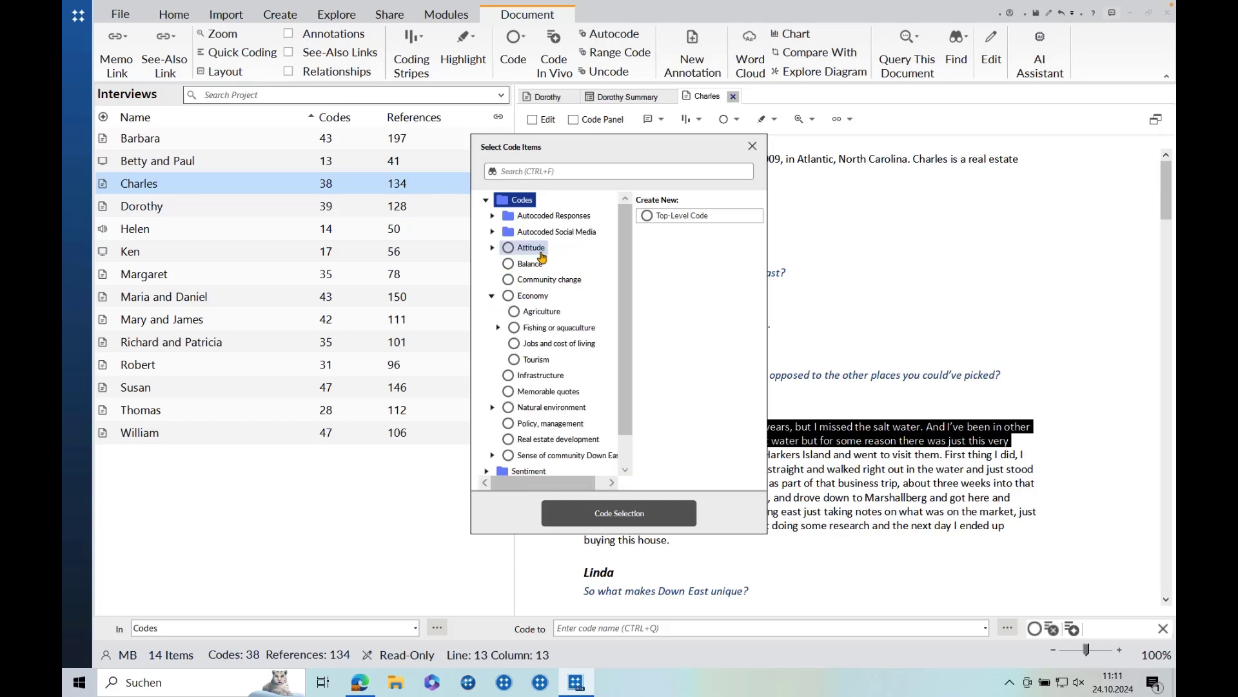
left_click(529, 264, "ctrl")
key("Delete")
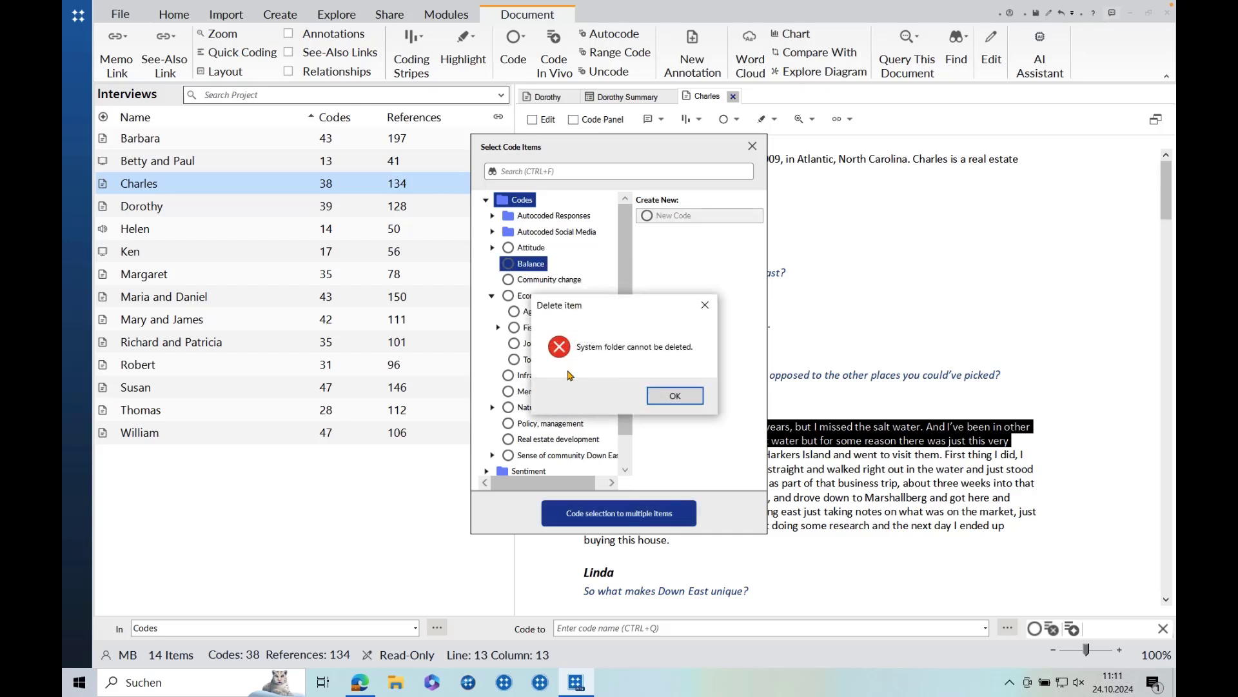
left_click(665, 399)
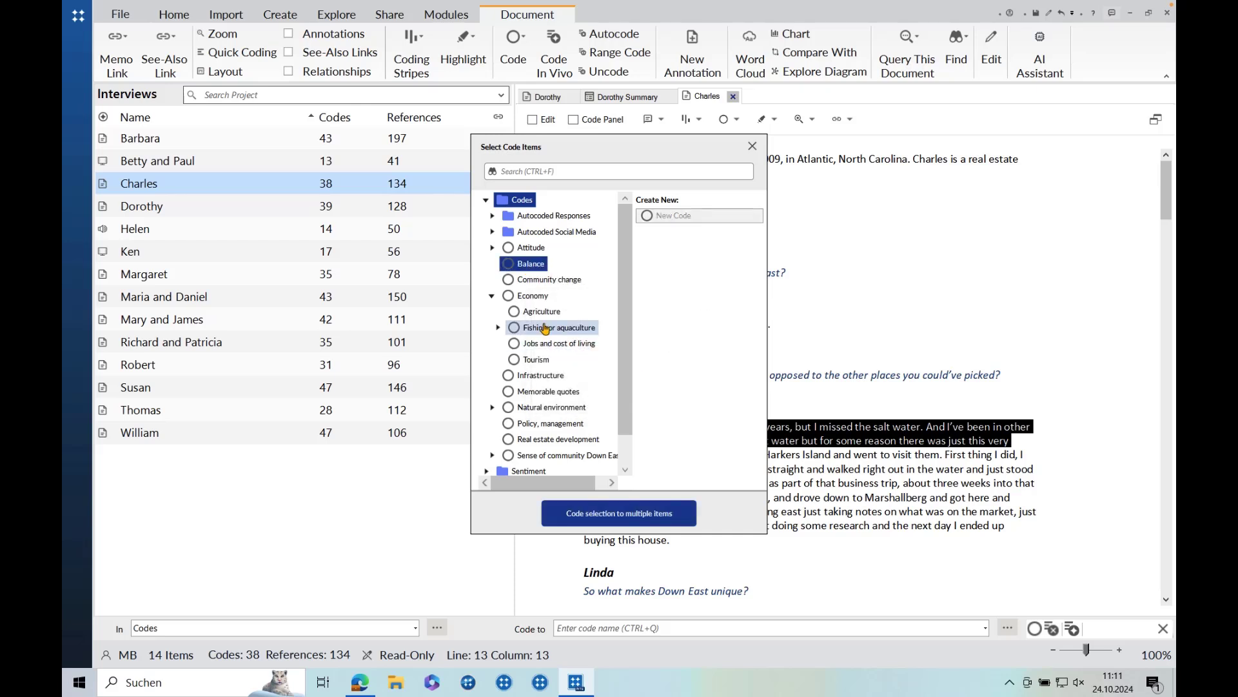
left_click(536, 359, "ctrl")
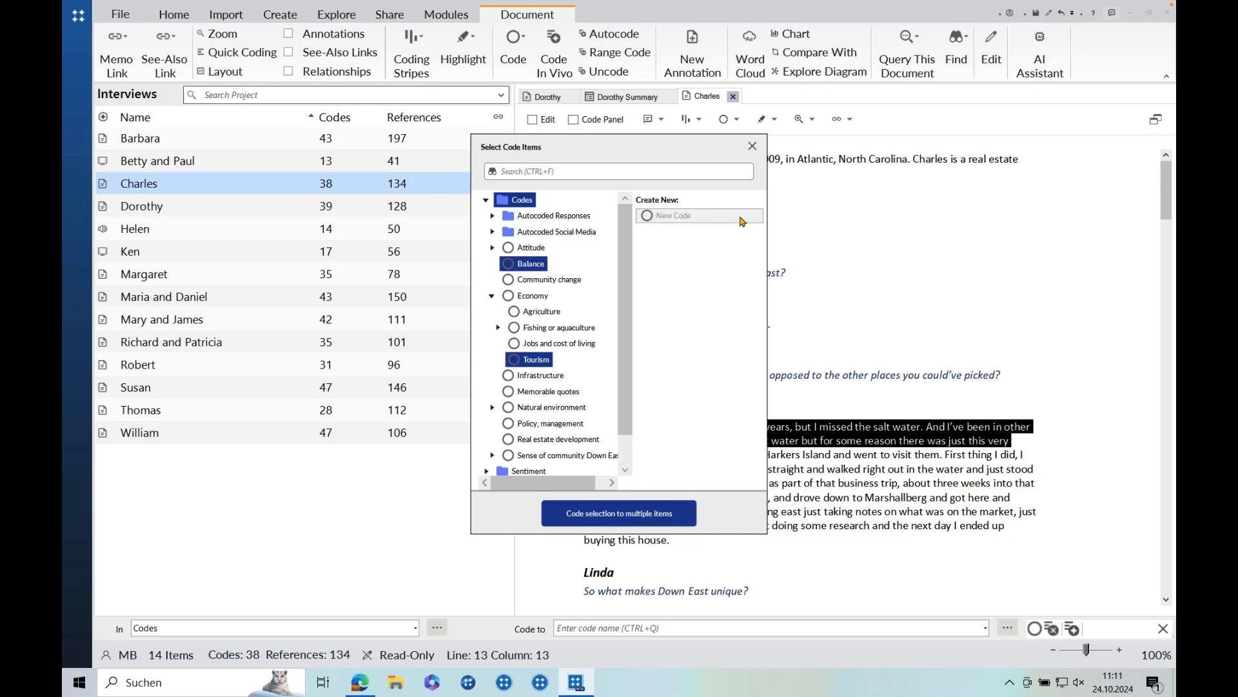
left_click(753, 147)
left_click(715, 470)
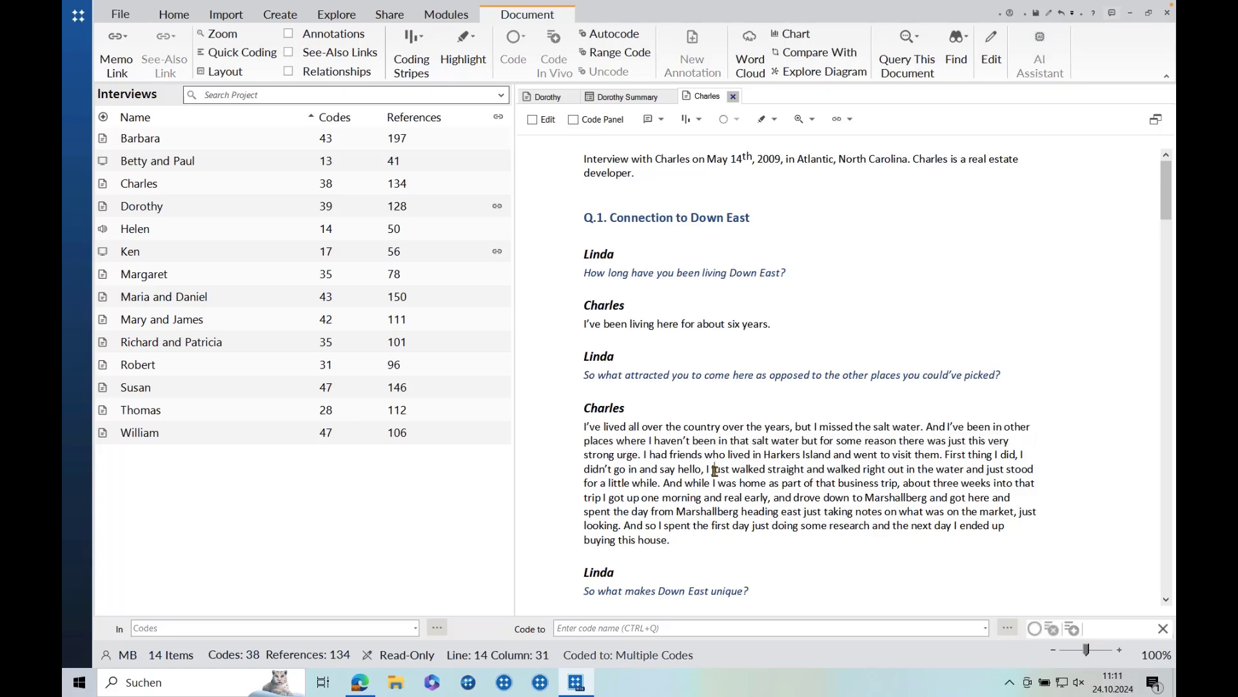
- Show coding stripes for the most frequently used codes beside the interview and skim the text against them
left_click(700, 120)
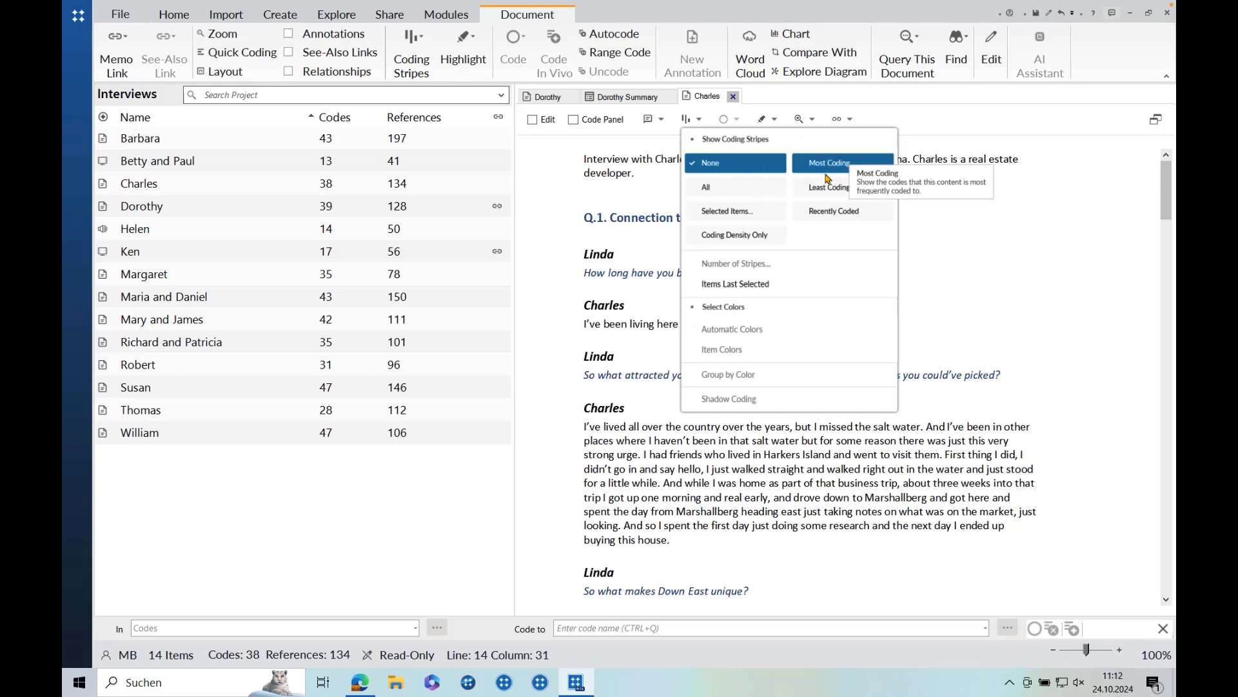
left_click(826, 170)
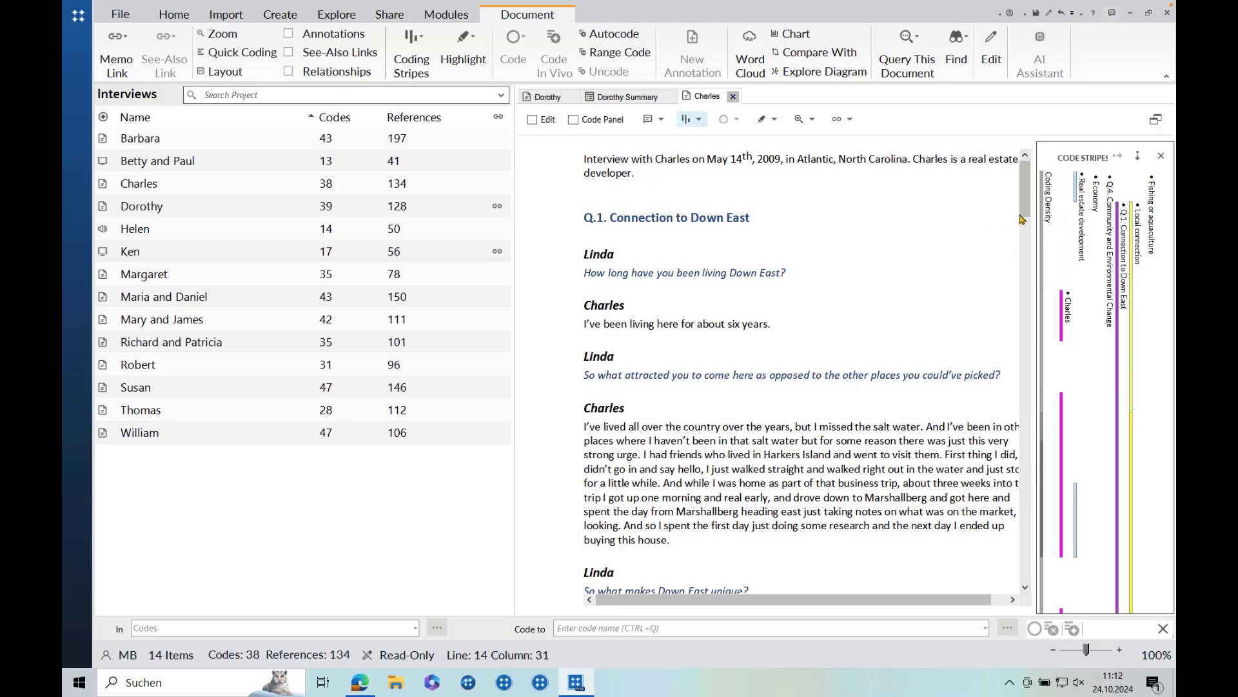
scroll(1005, 239, "down", 3)
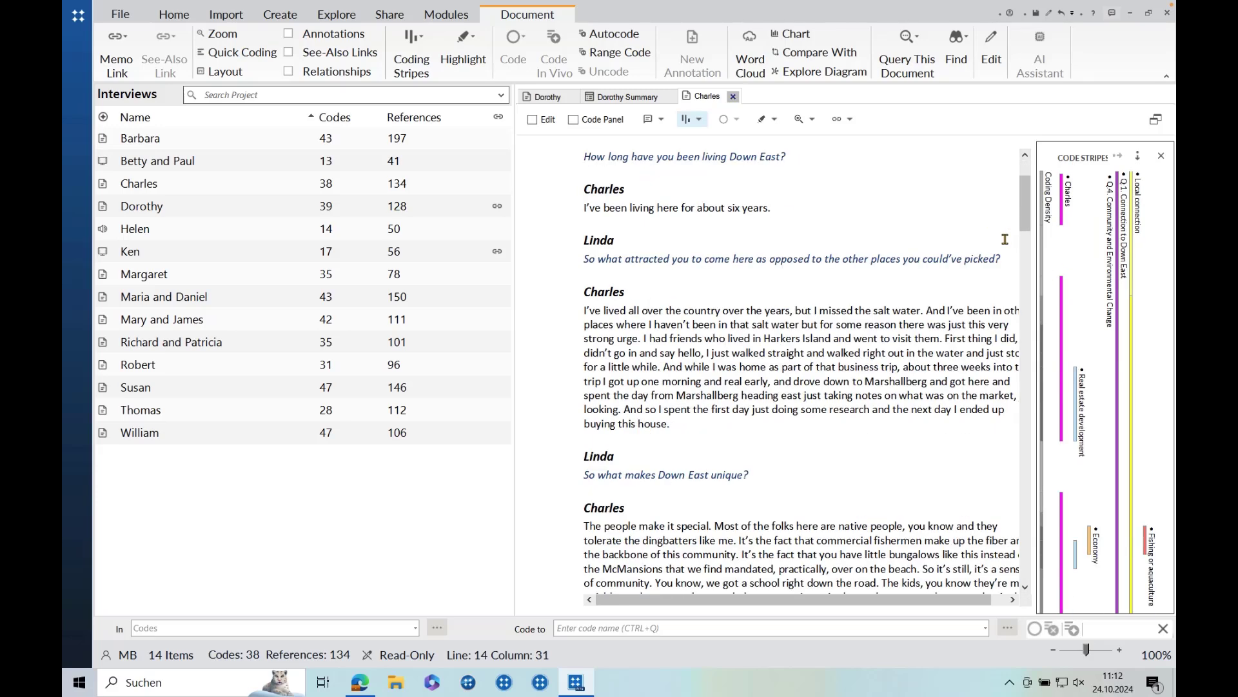
scroll(1005, 239, "down", 3)
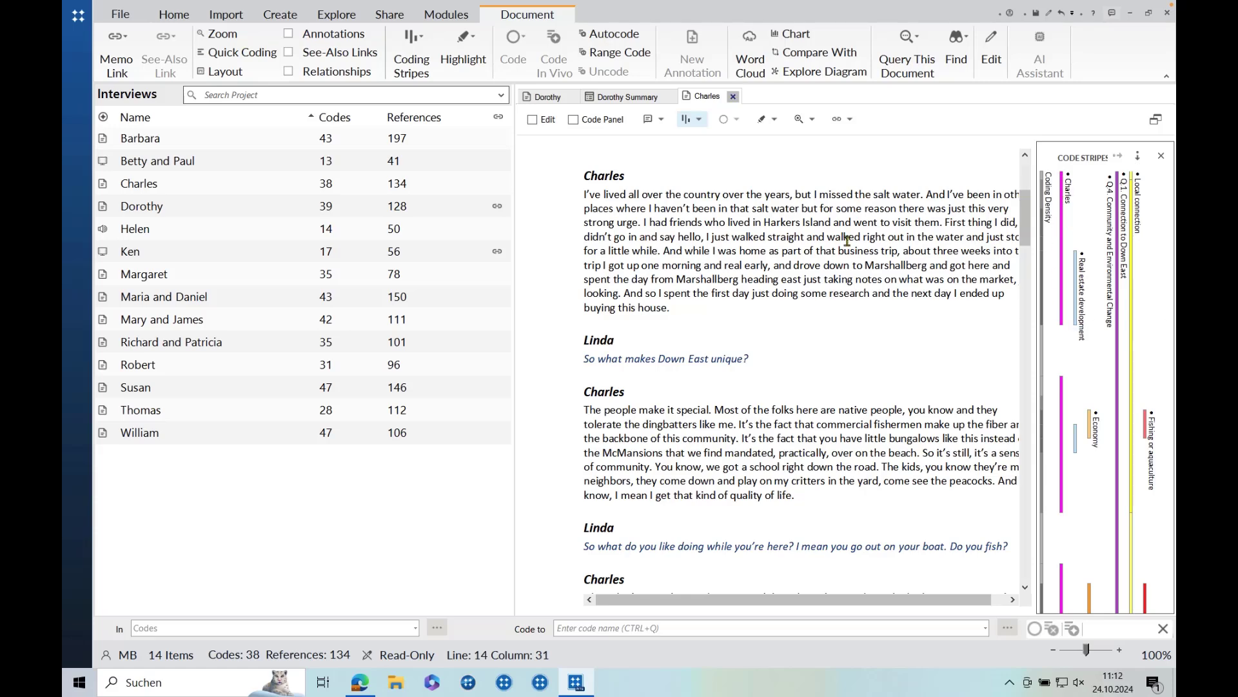
- Highlight the text coded at Real estate development and at Economy from their coding stripes, and look through the highlighted passages
left_click(1078, 324)
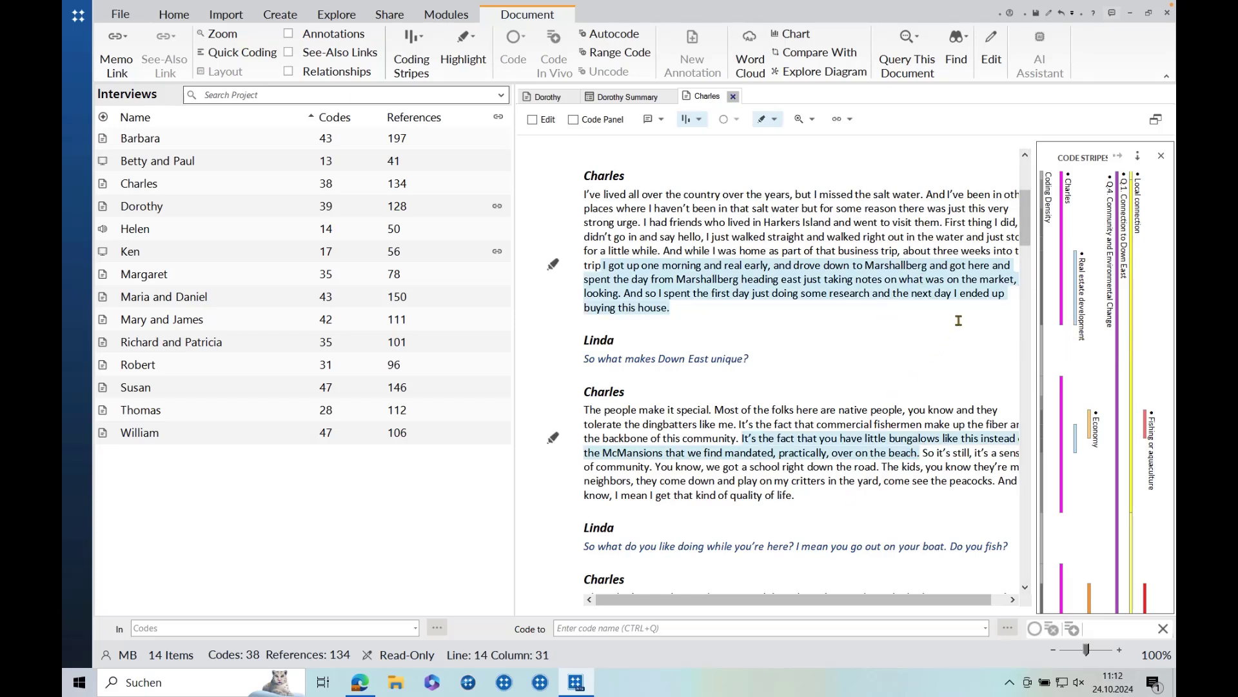
left_click(1090, 432)
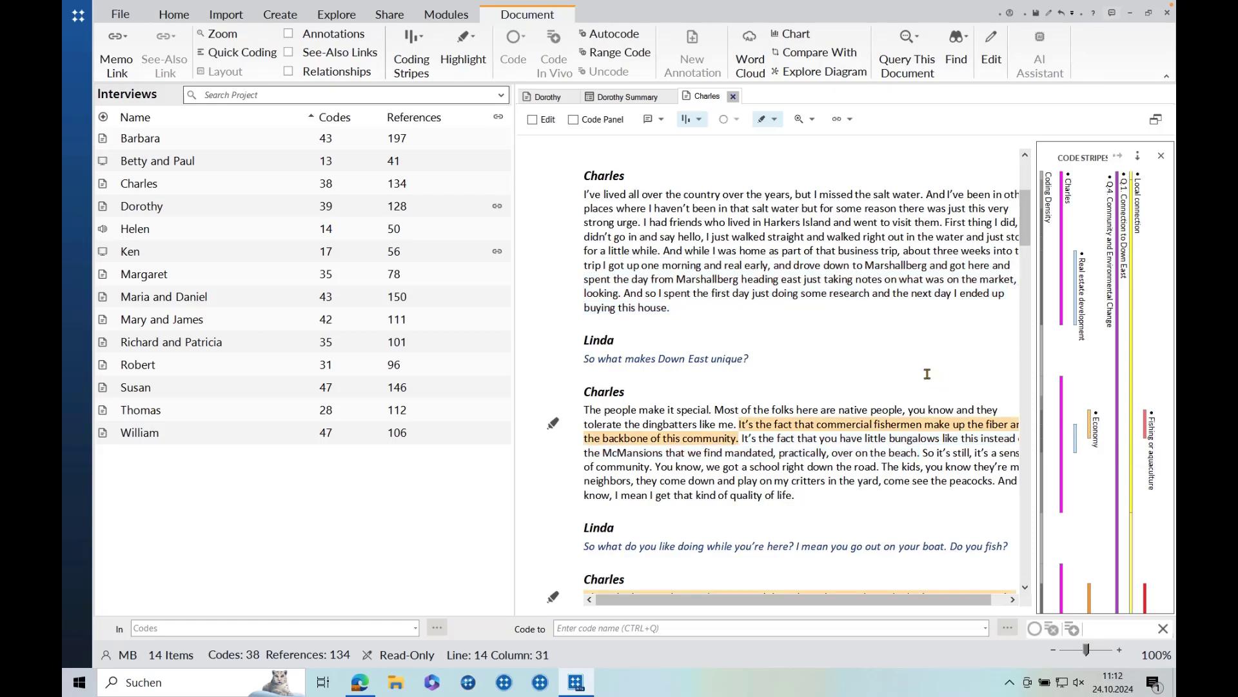
scroll(927, 380, "down", 5)
scroll(927, 380, "down", 3)
scroll(927, 380, "up", 10)
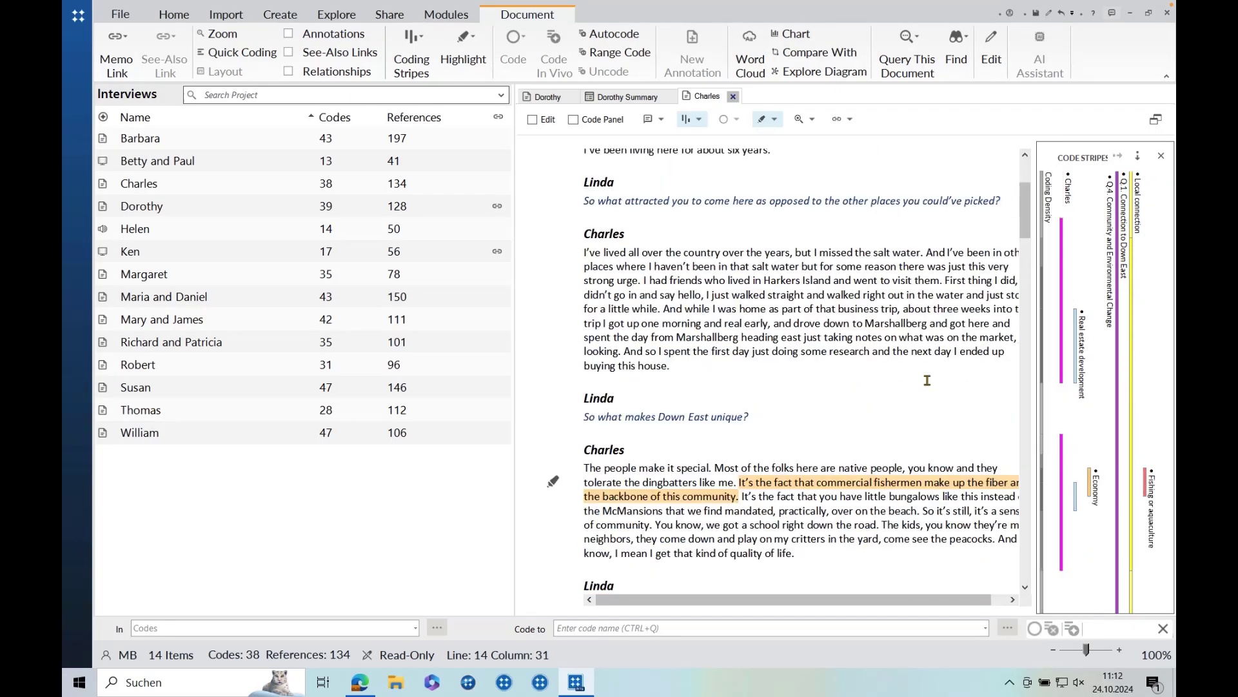
- Compare the passages highlighted for Fishing or aquaculture and for Economy from their coding stripes in the Charles interview
scroll(927, 380, "up", 1)
scroll(927, 380, "down", 3)
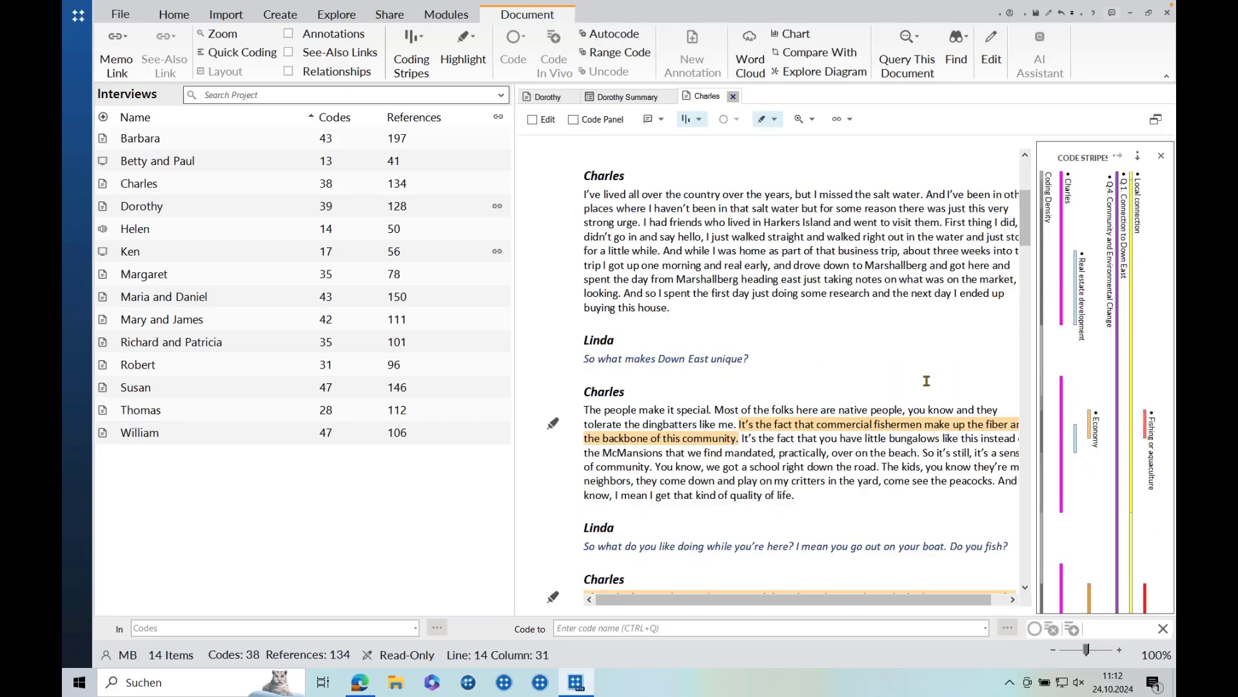
scroll(927, 381, "up", 2)
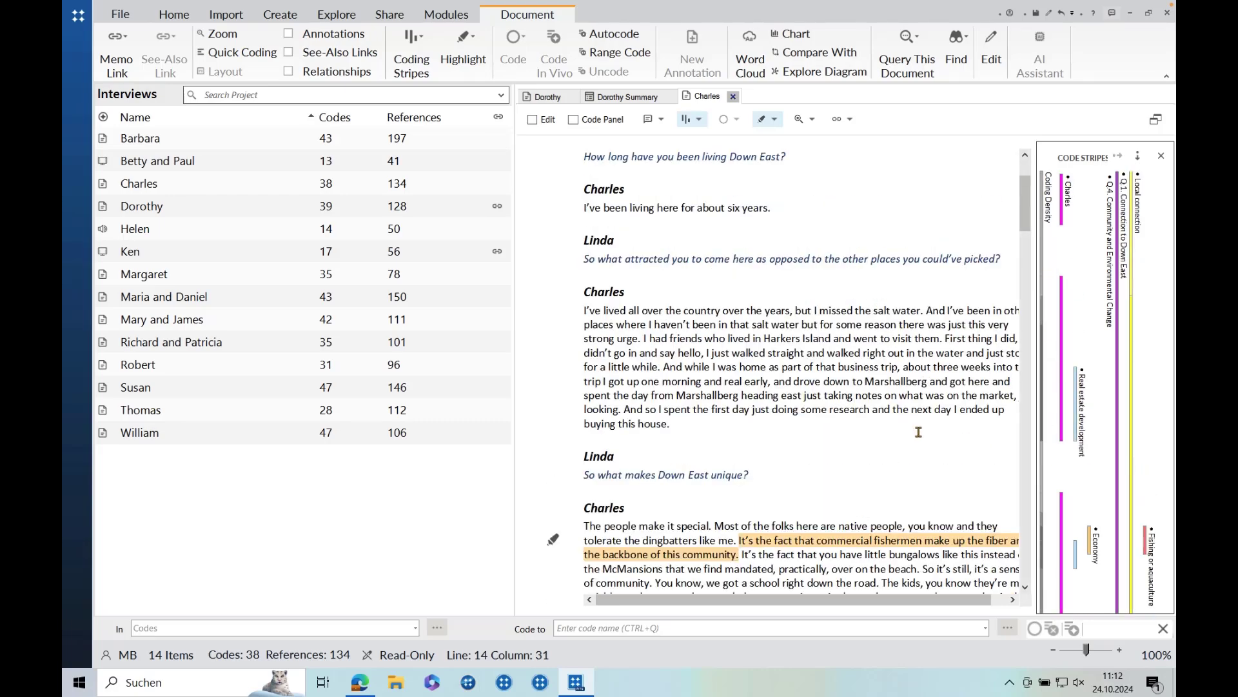
scroll(916, 431, "down", 3)
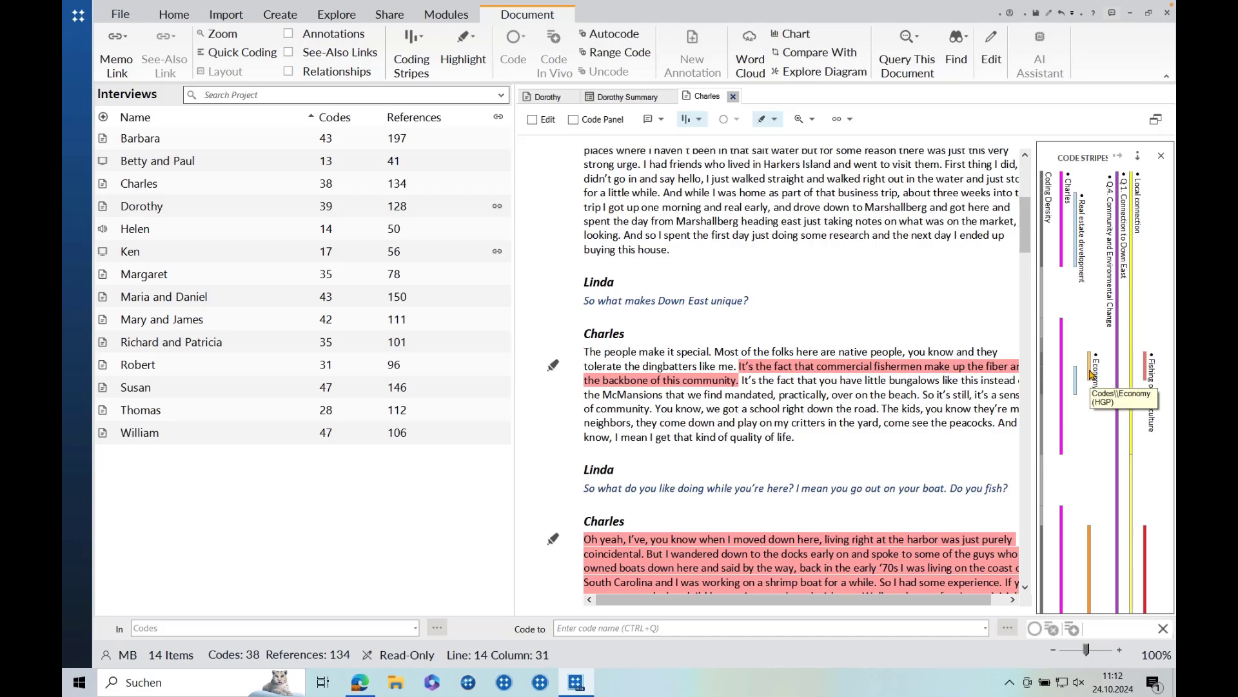
scroll(906, 383, "down", 4)
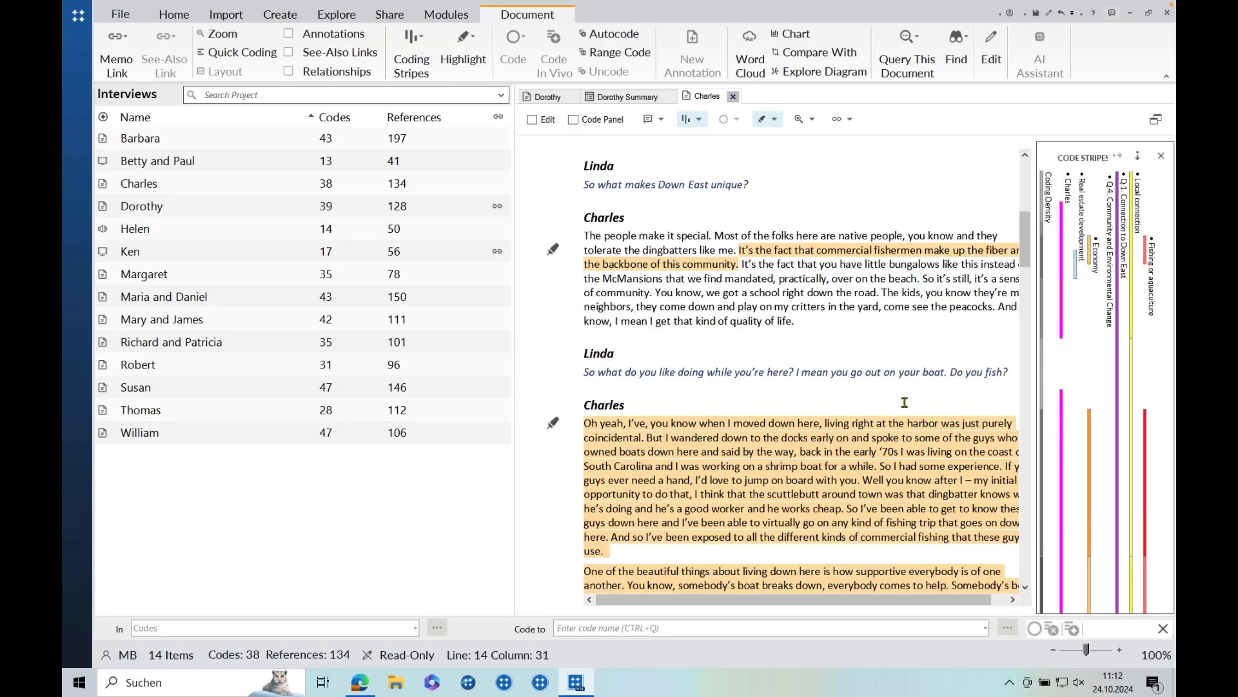
scroll(905, 394, "up", 9)
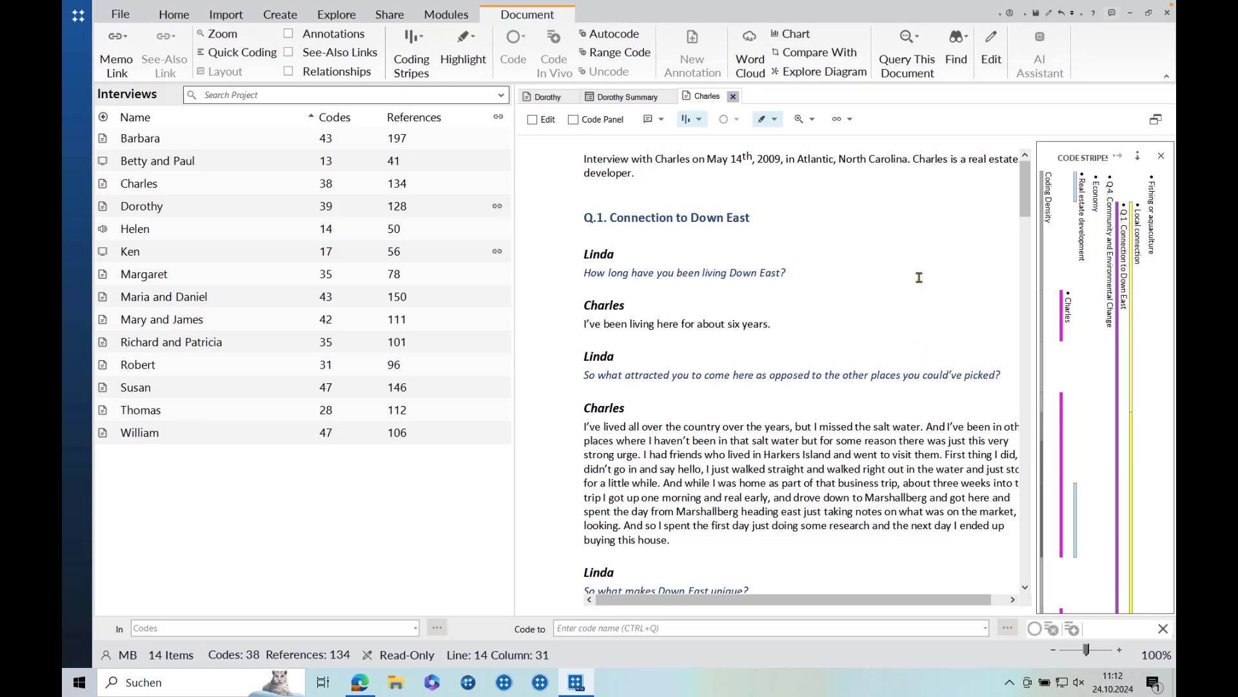
- Turn off both the coding highlight and the coding stripes in the Charles interview
left_click(775, 119)
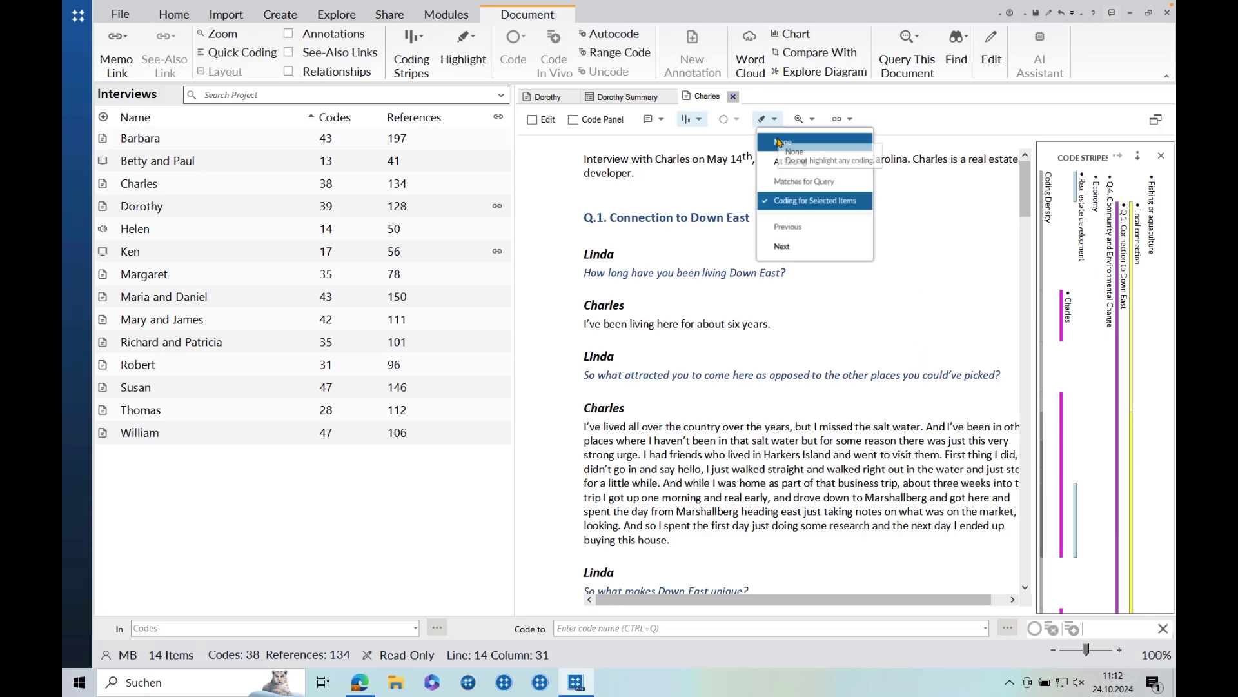
left_click(751, 135)
left_click(706, 122)
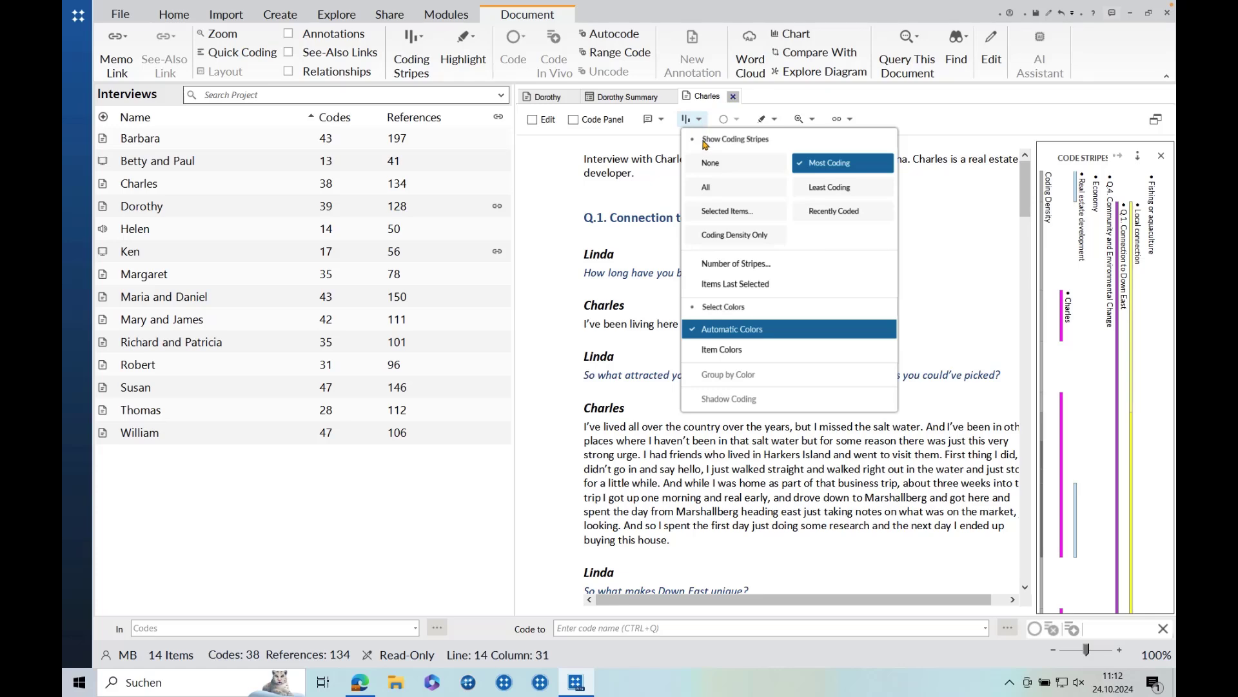
left_click(707, 162)
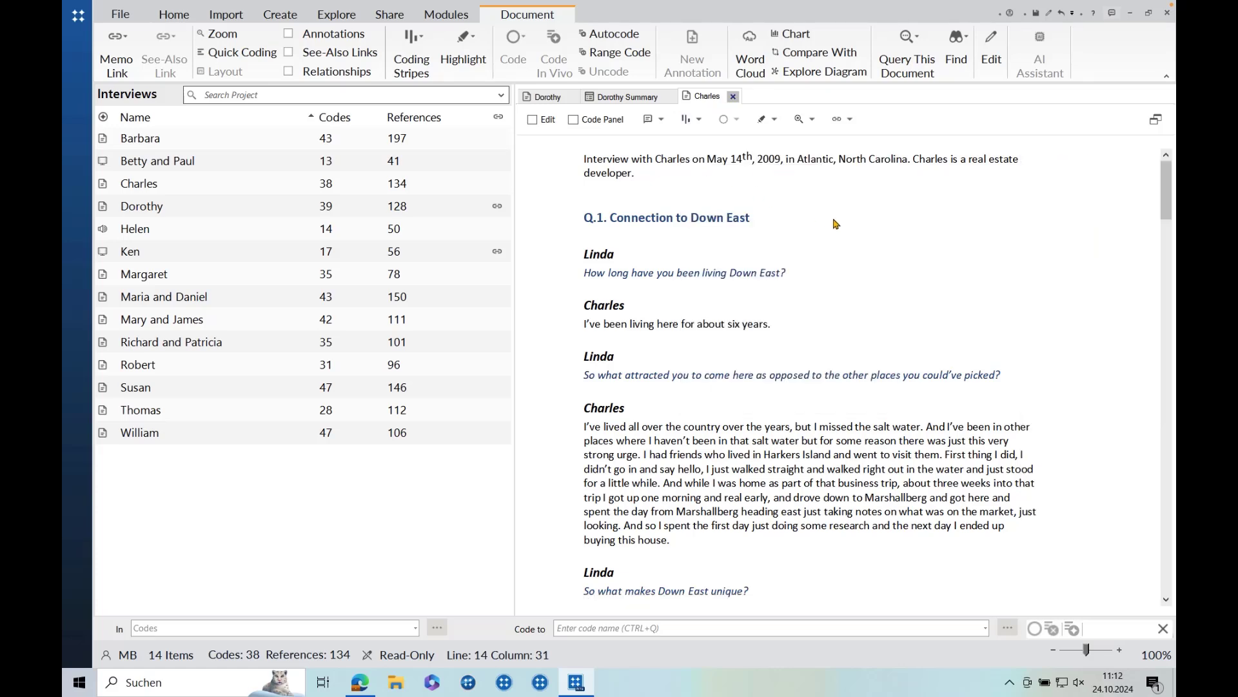
- Start an AI Assistant text summary for the word "scuttlebutt" in the answer about fishing
scroll(835, 224, "down", 5)
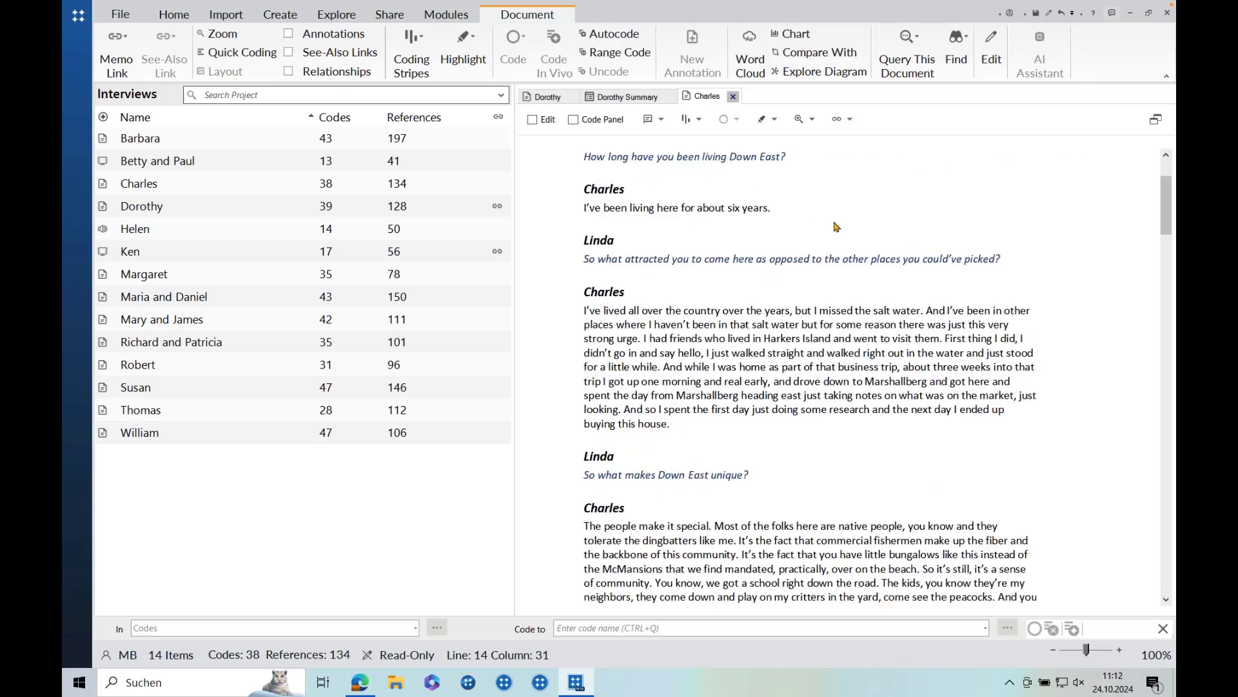
scroll(835, 225, "down", 4)
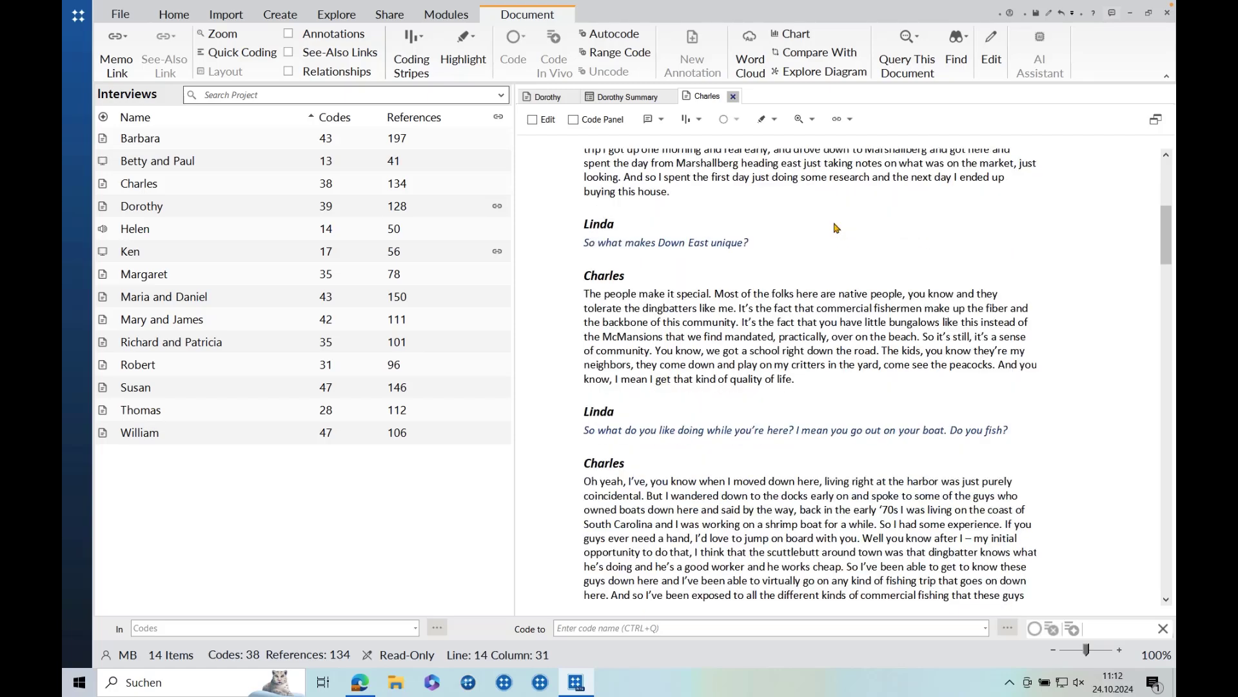
scroll(836, 227, "down", 3)
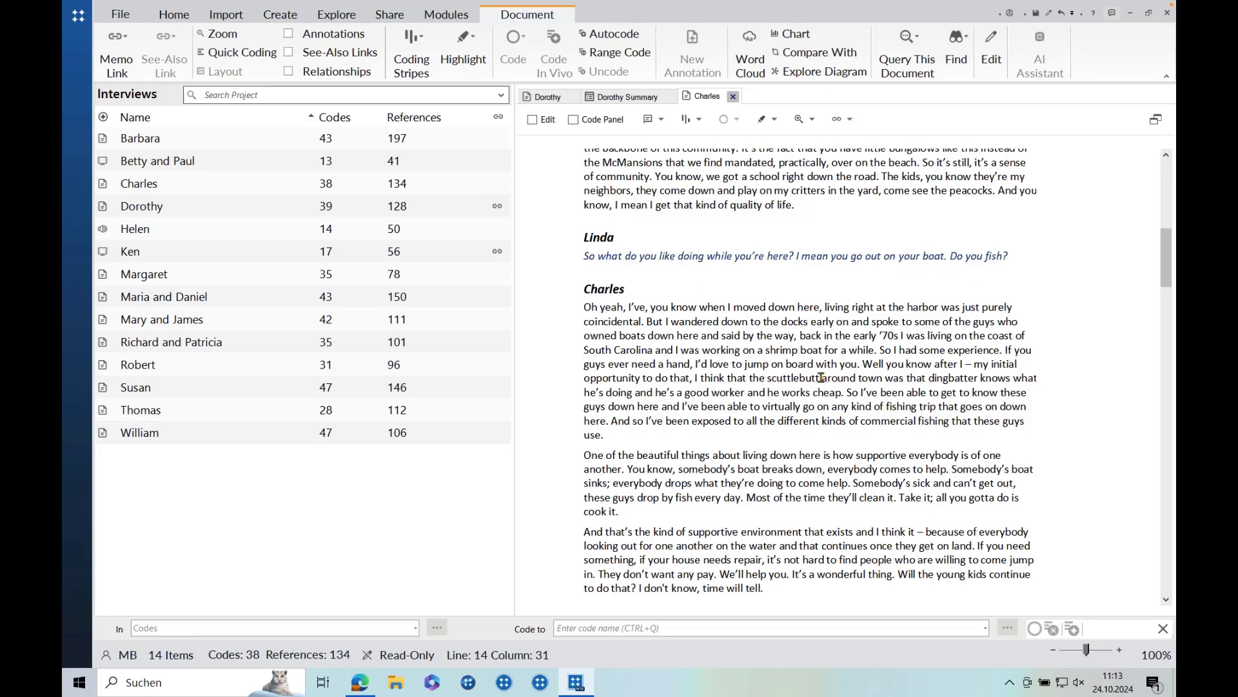
left_click_drag(820, 377, 805, 379)
mouse_move(785, 379)
left_mouse_down()
mouse_move(769, 380)
mouse_move(823, 380)
mouse_move(769, 380)
left_mouse_up()
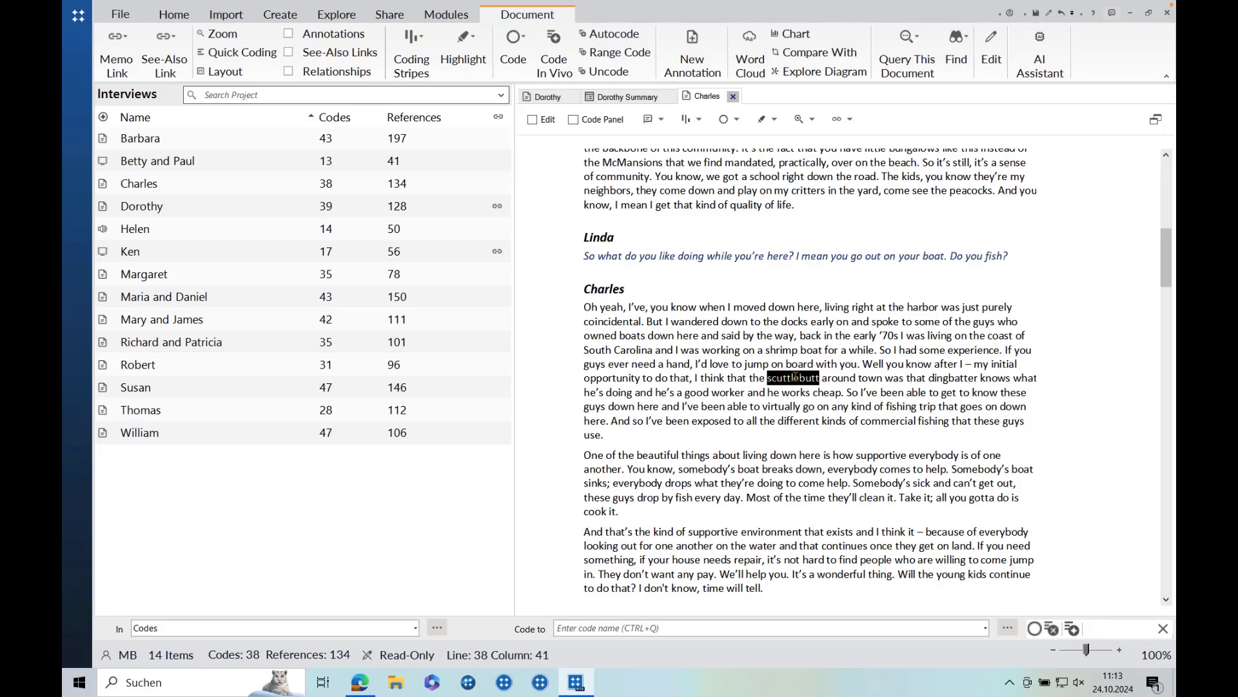
right_click(796, 378)
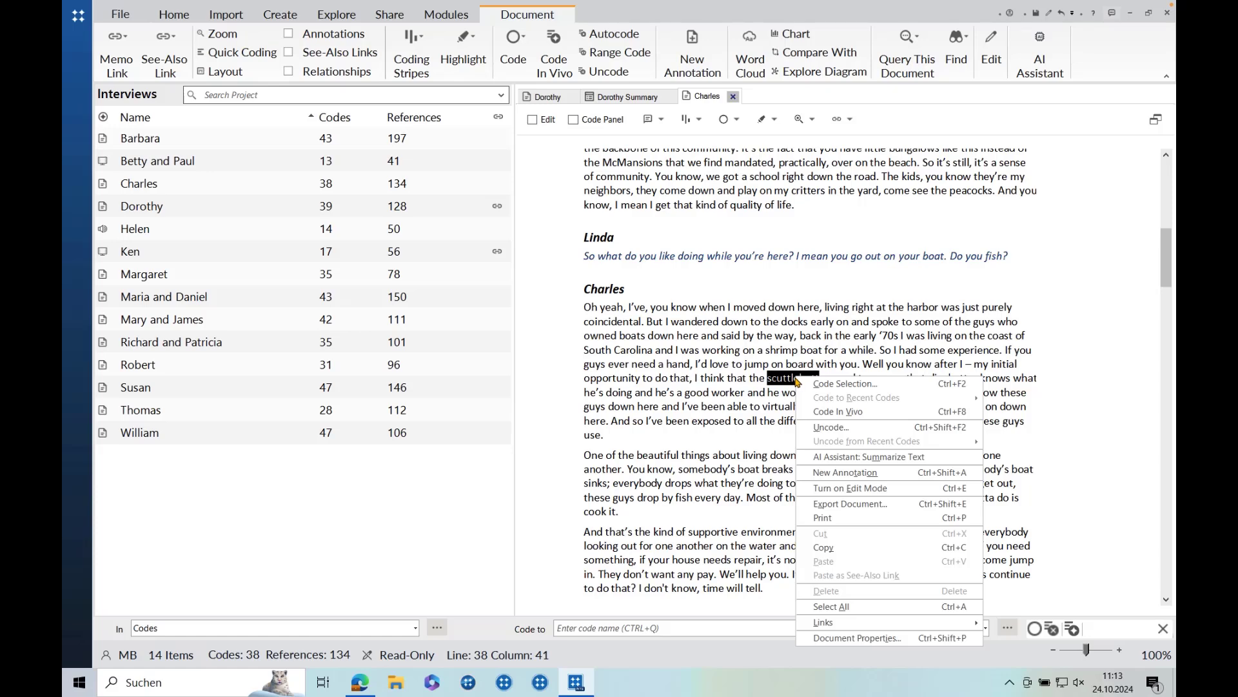
left_click(816, 462)
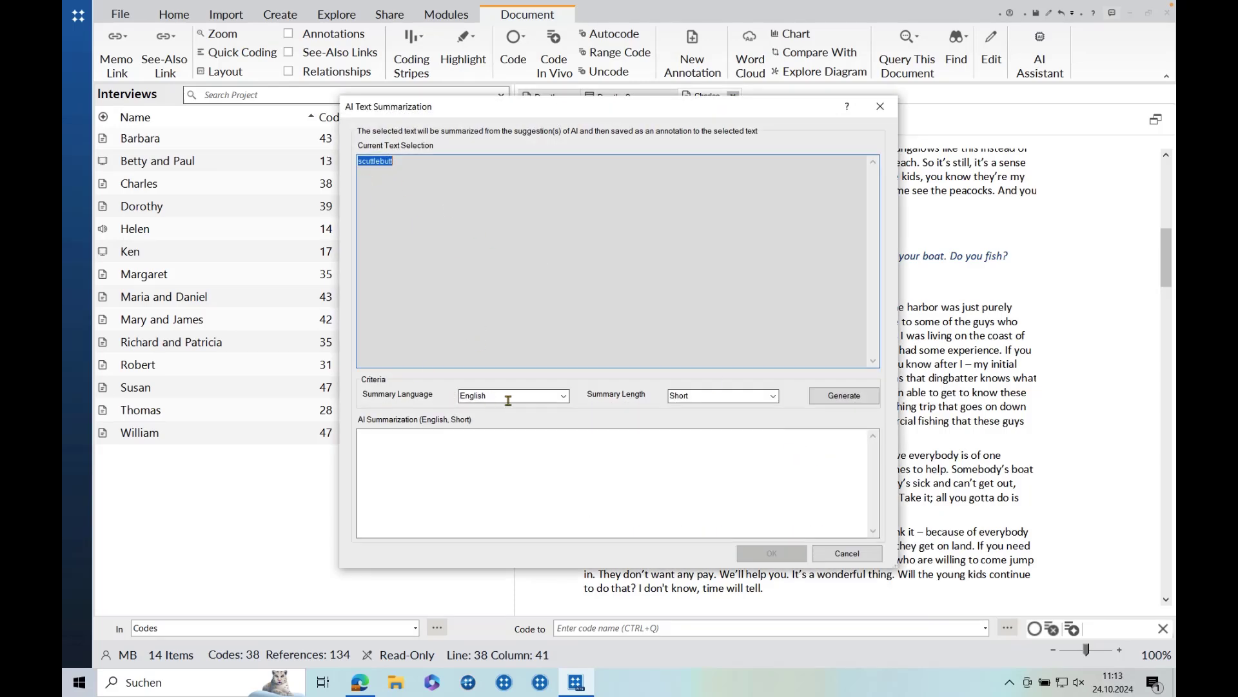
- Generate a Long English summary of the selected word and save it as an annotation
left_click(564, 396)
left_click(564, 396)
left_click(773, 396)
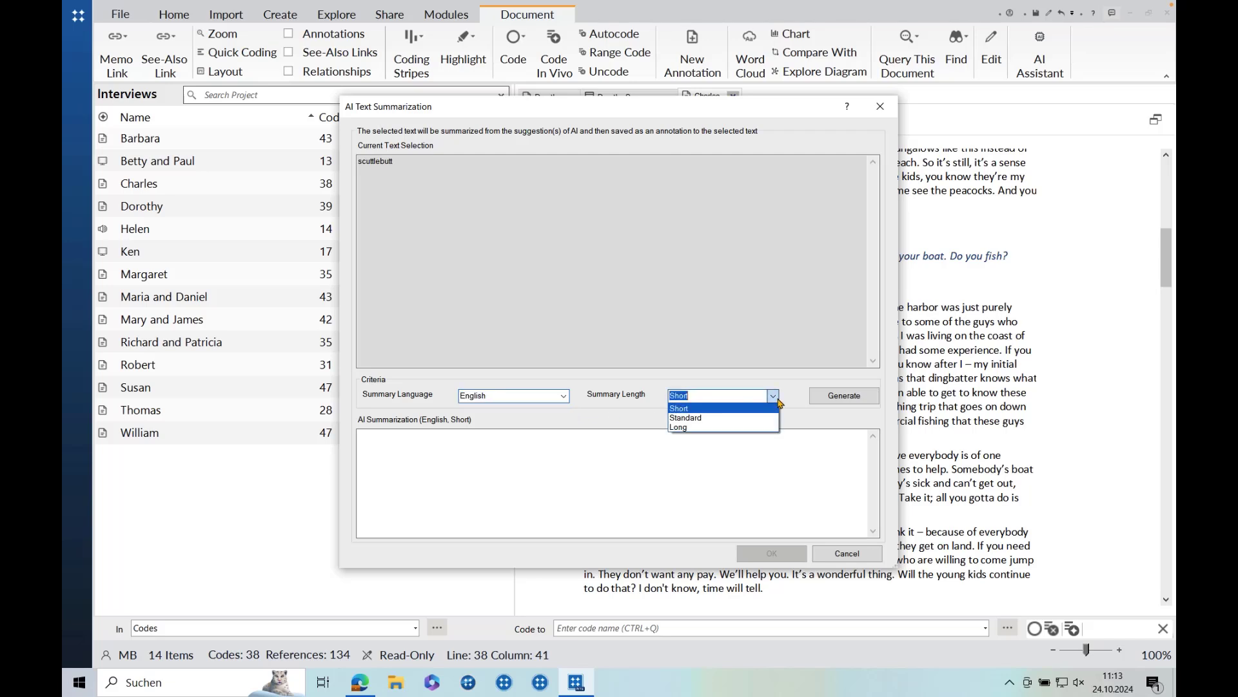
left_click(704, 429)
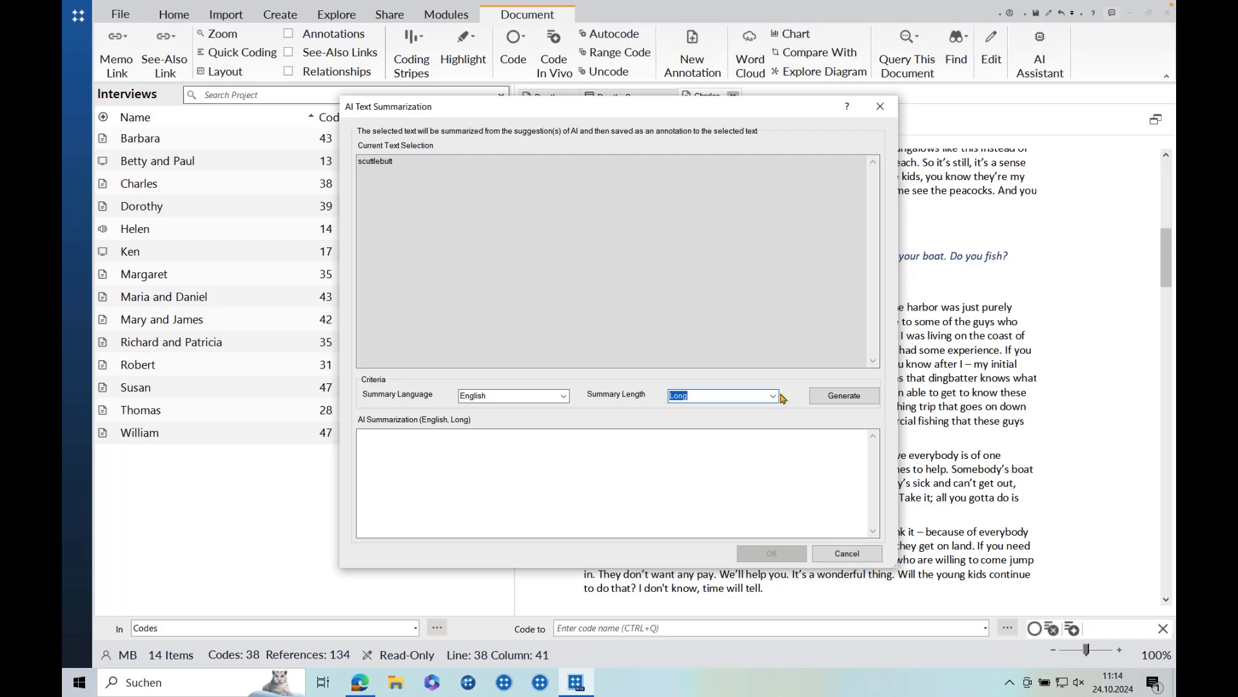
left_click(824, 395)
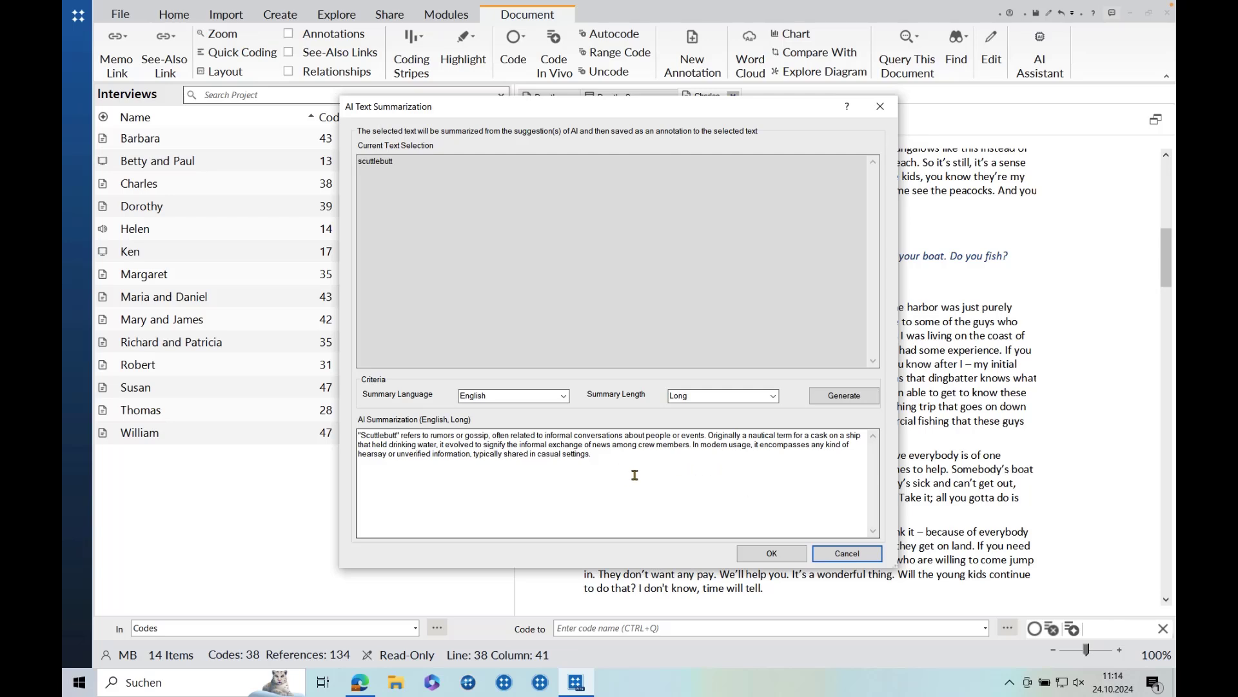
left_click(767, 555)
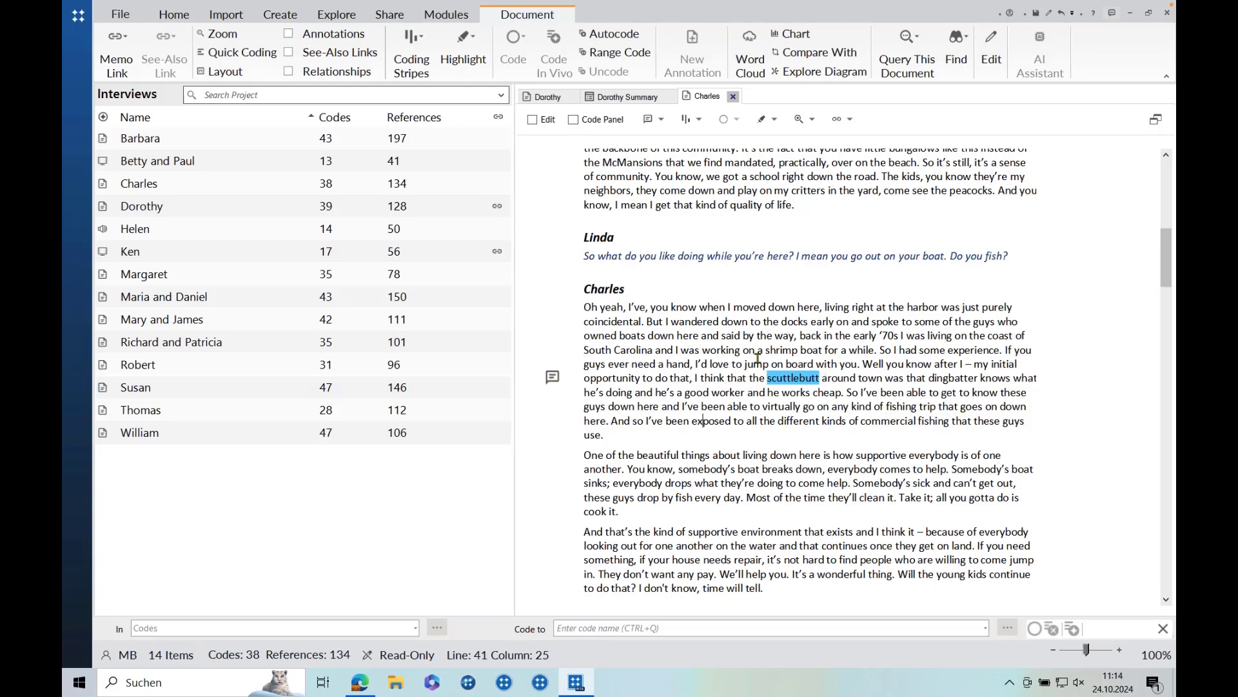
- Show the annotations of the Charles interview below its text
left_click(661, 120)
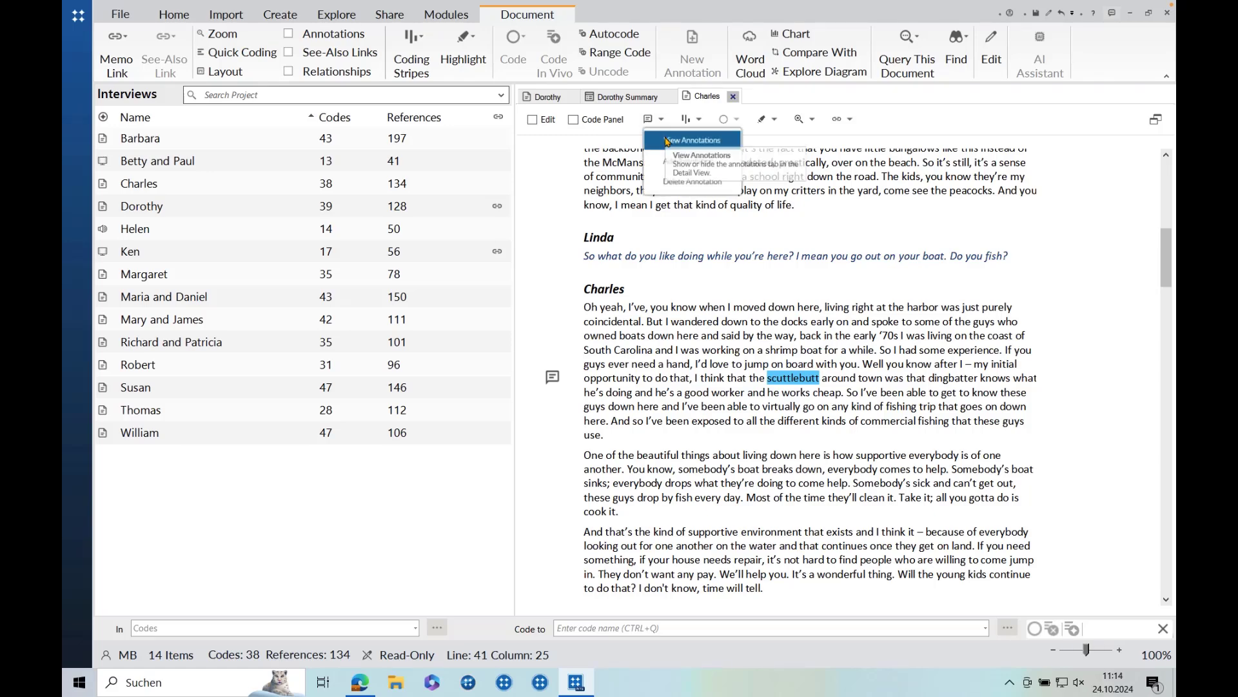
left_click(667, 141)
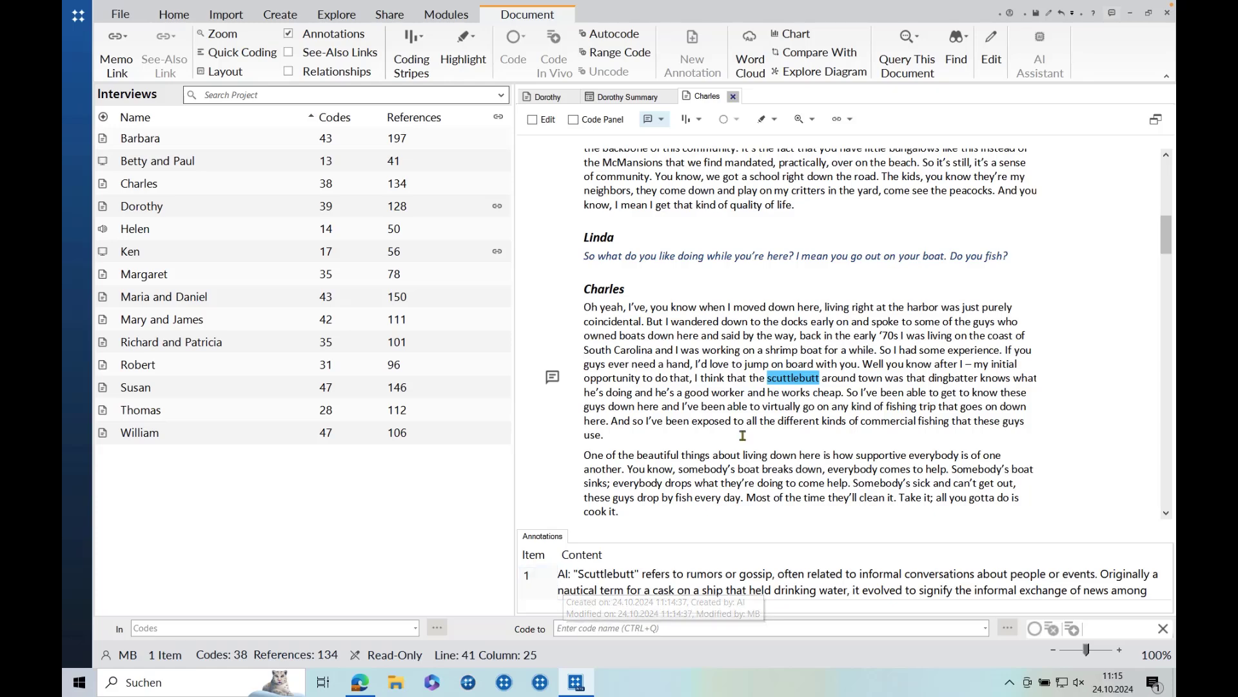
left_click(665, 396)
- Check the annotation option for the sentence beginning "One of the beautiful things about living down here"
scroll(665, 396, "down", 3)
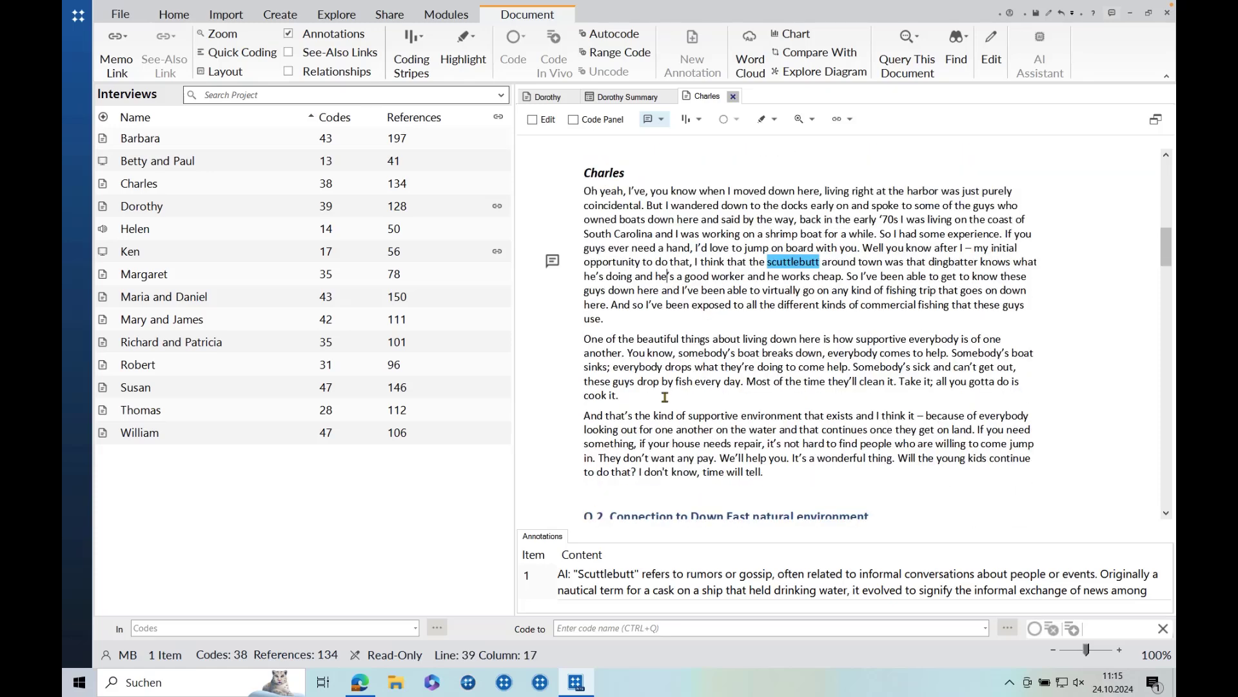
scroll(665, 396, "up", 1)
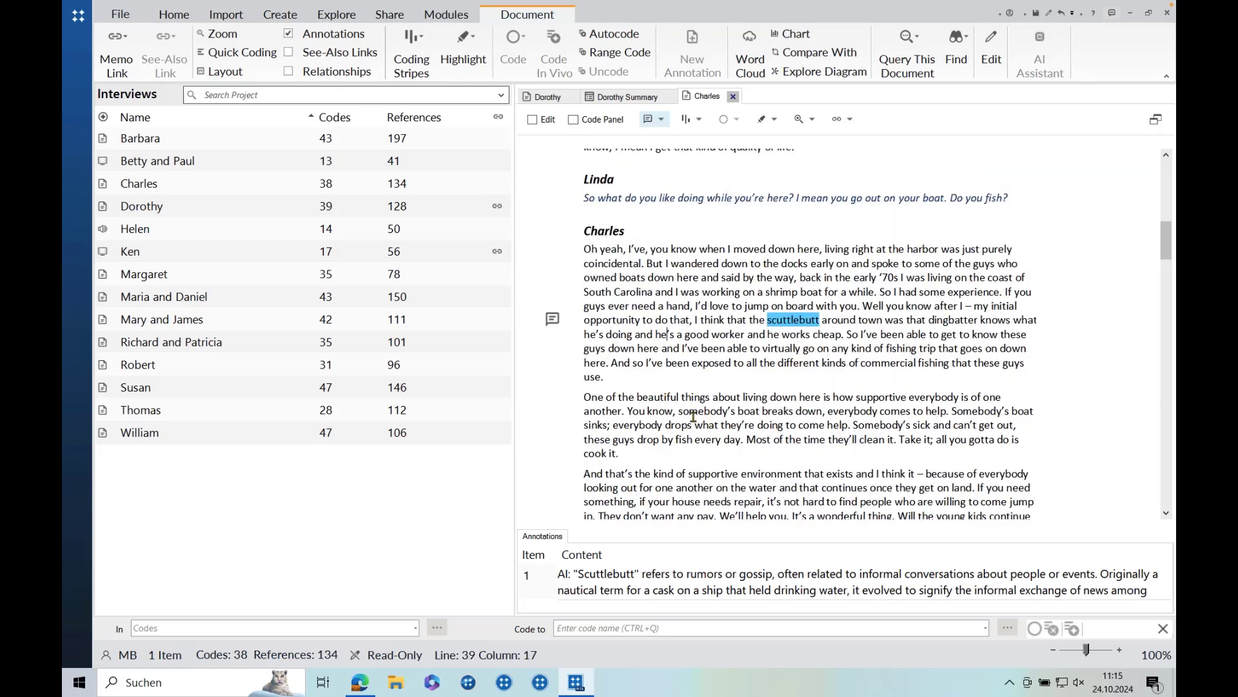
left_click_drag(625, 414, 589, 396)
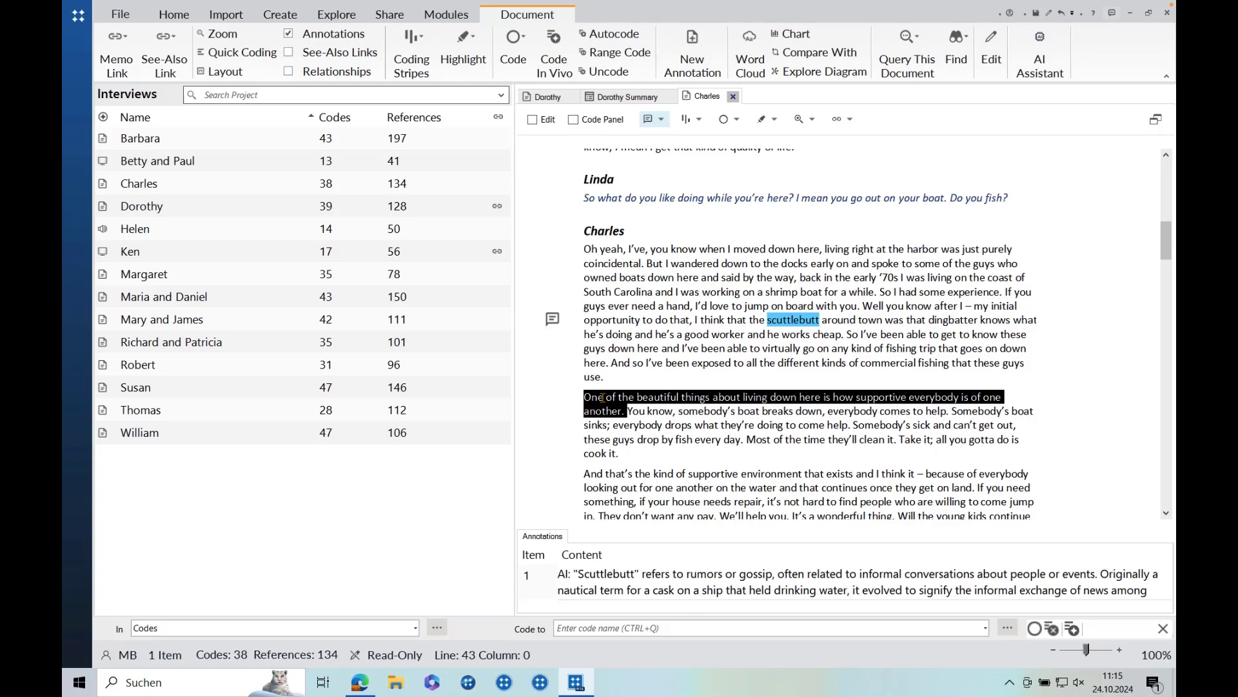
right_click(603, 398)
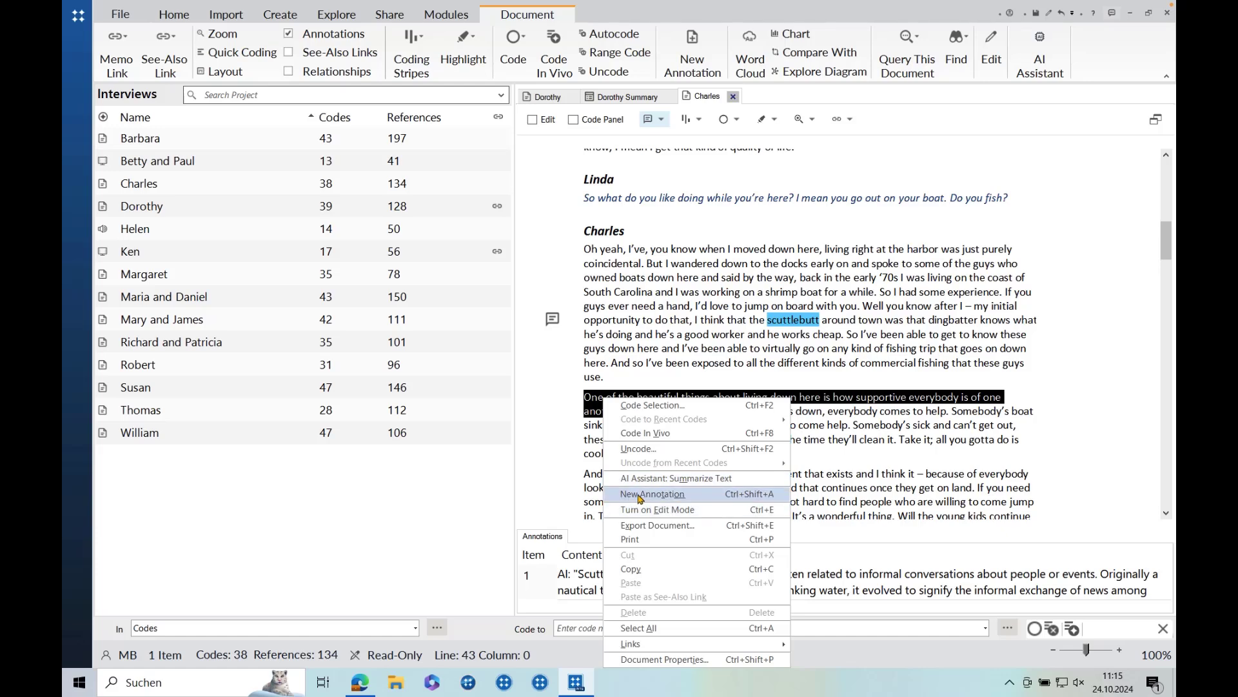
left_click(567, 445)
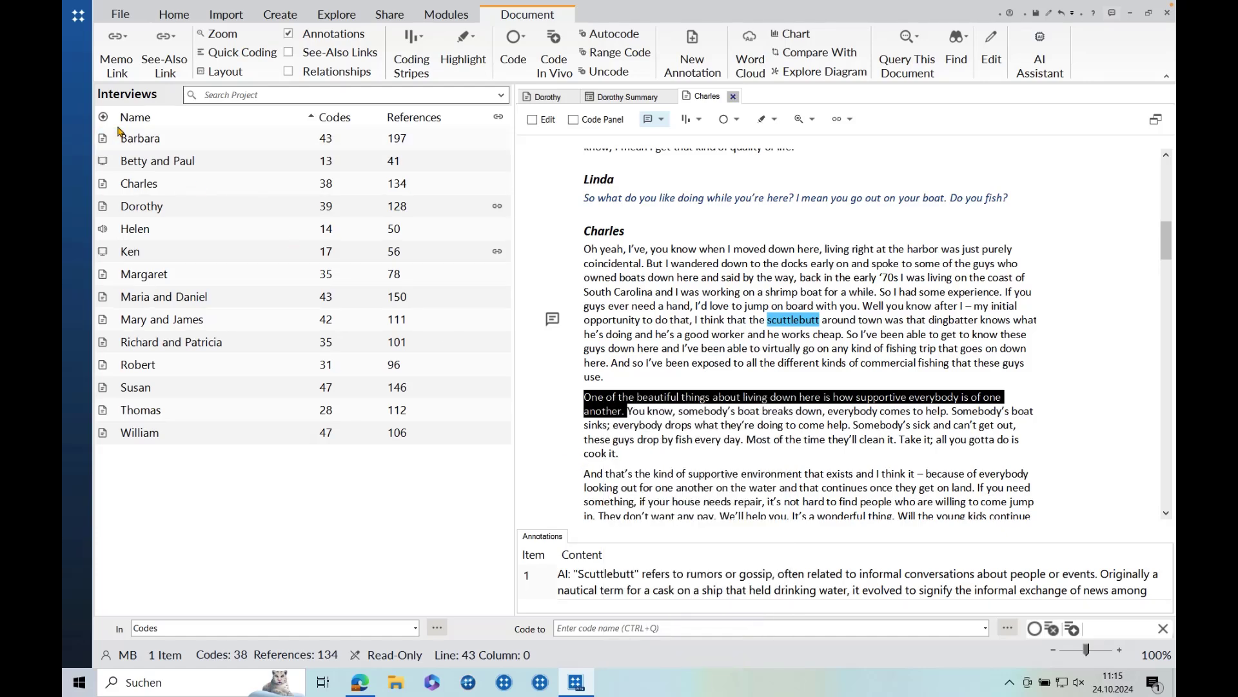
- Expand the project navigation and look through the memo folders and annotations under Notes
left_click(76, 97)
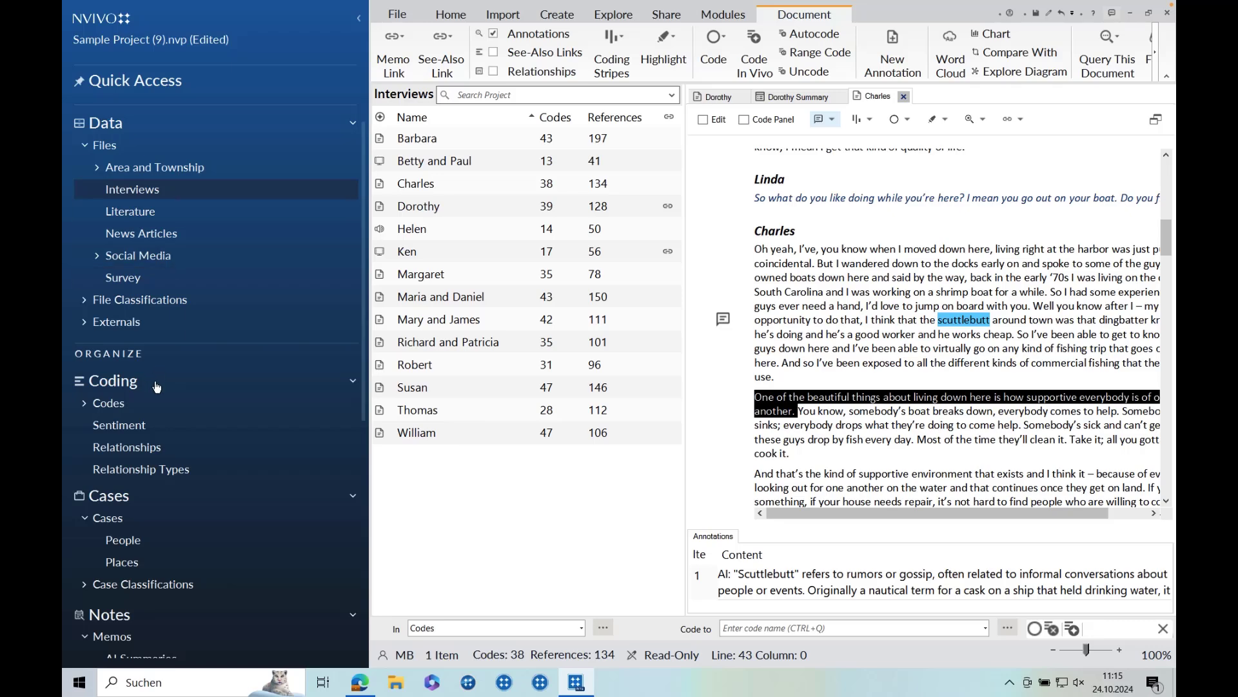
scroll(171, 387, "down", 6)
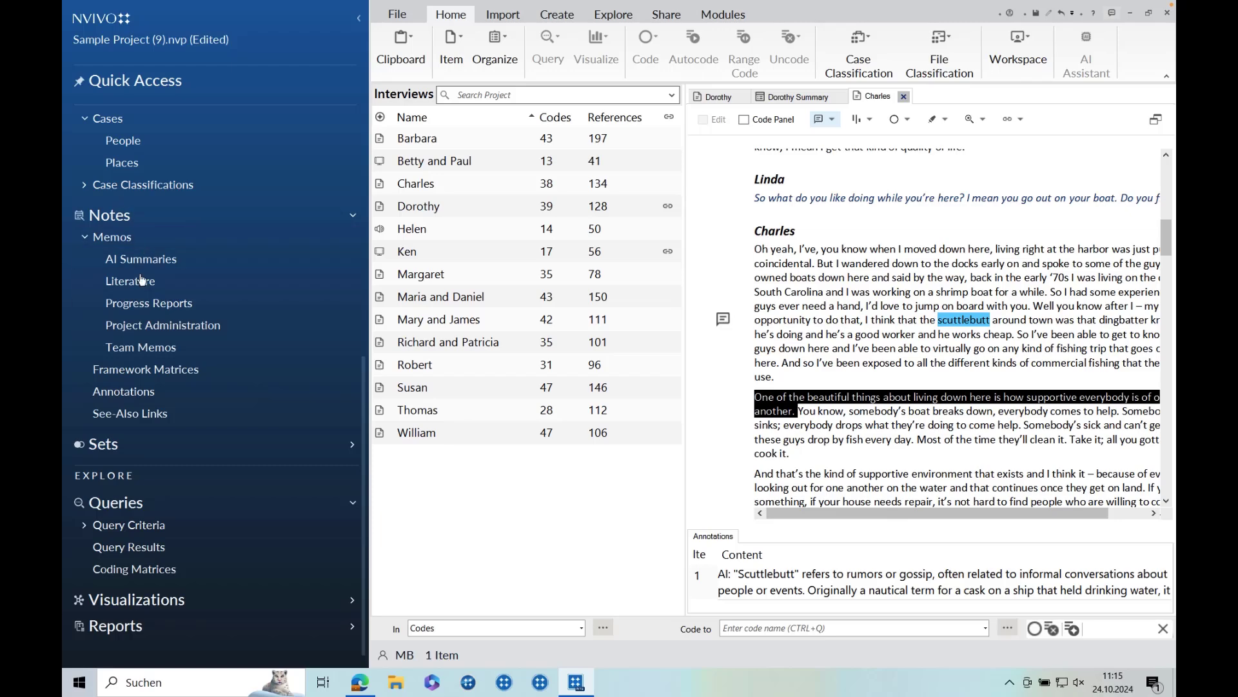
left_click(793, 271)
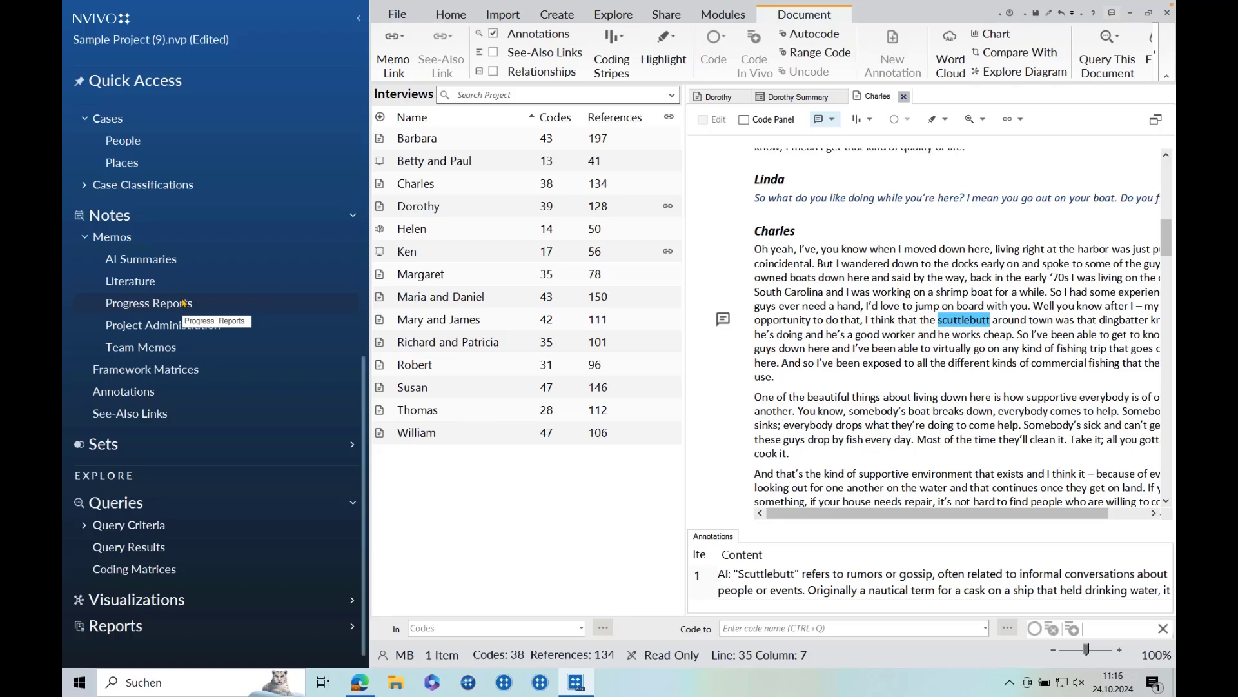
scroll(183, 303, "up", 3)
scroll(180, 306, "up", 2)
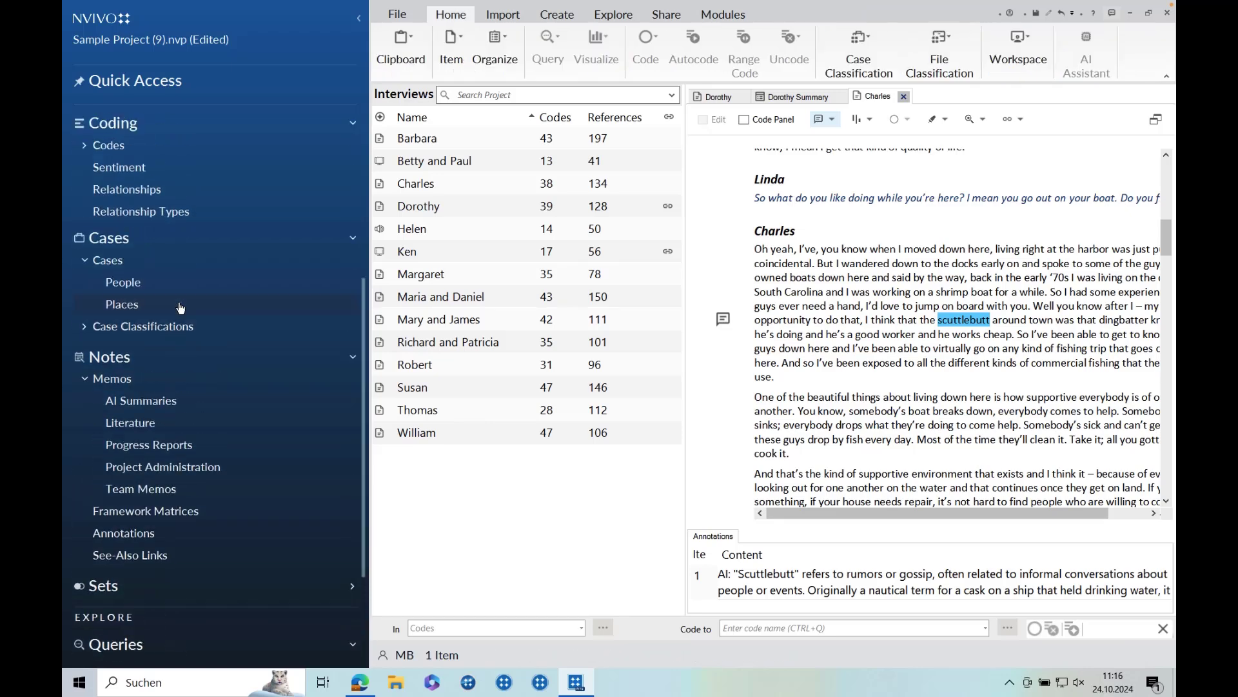
- Add the description "rule for coding, idea behind the code" to the Infrastructure code's properties
left_click(127, 203)
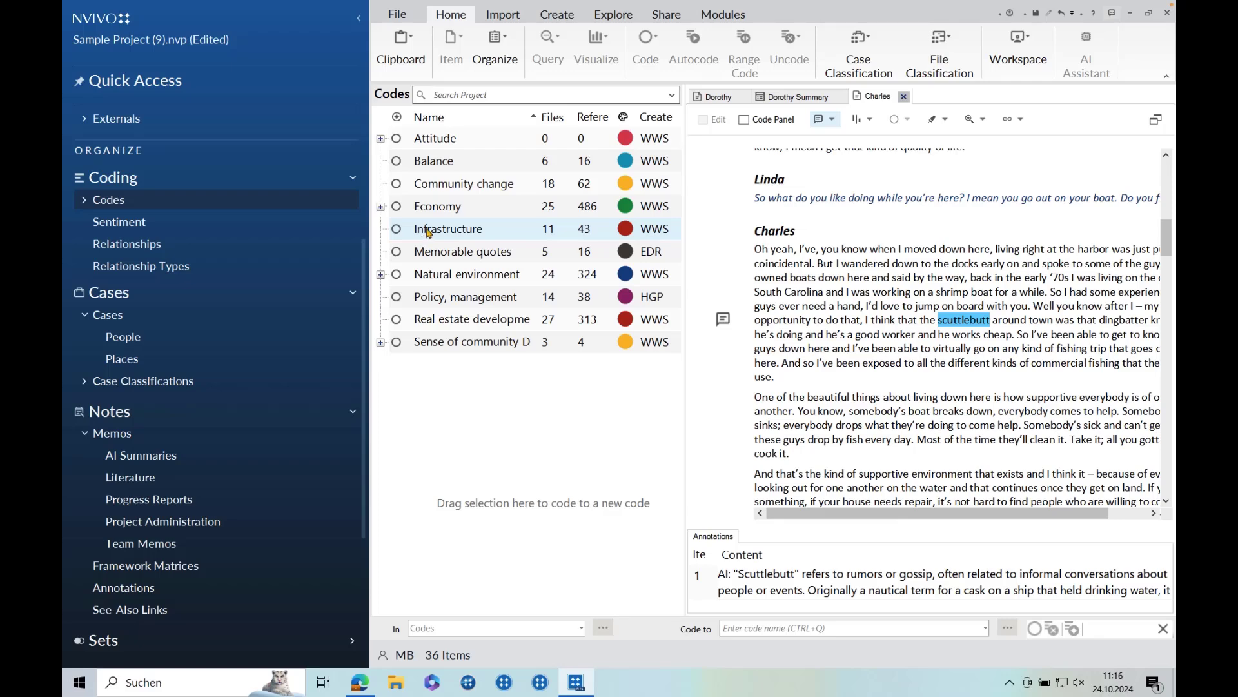
right_click(434, 233)
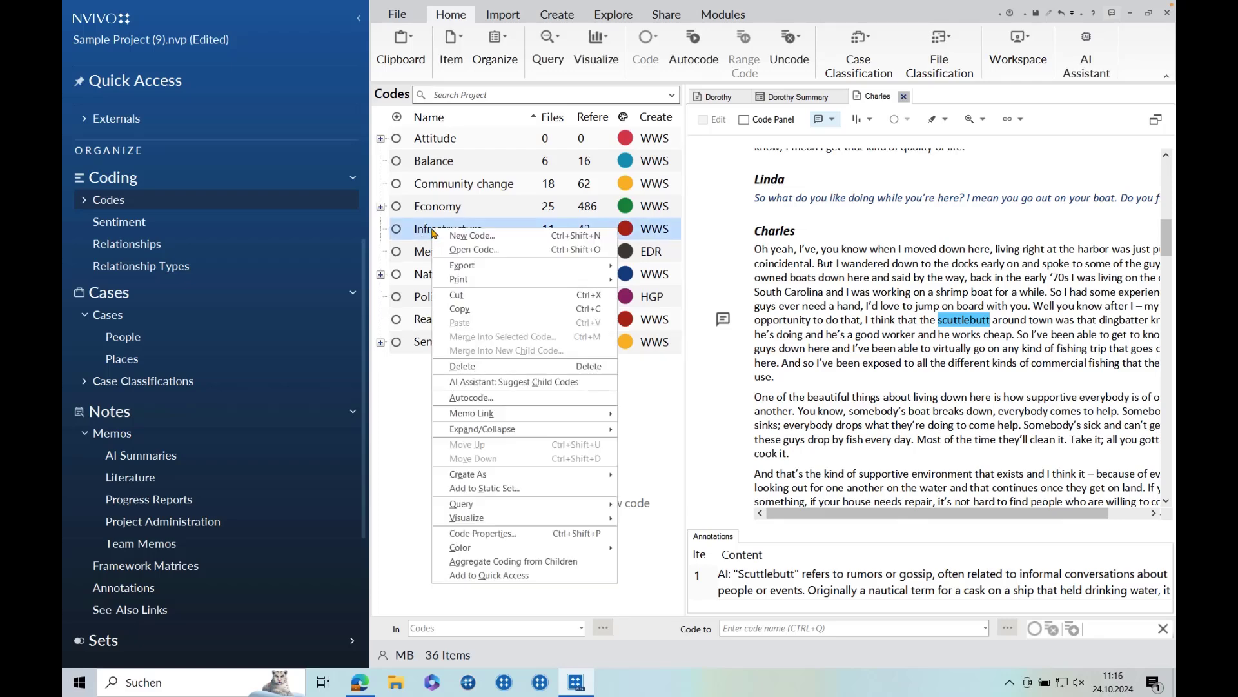
left_click(494, 538)
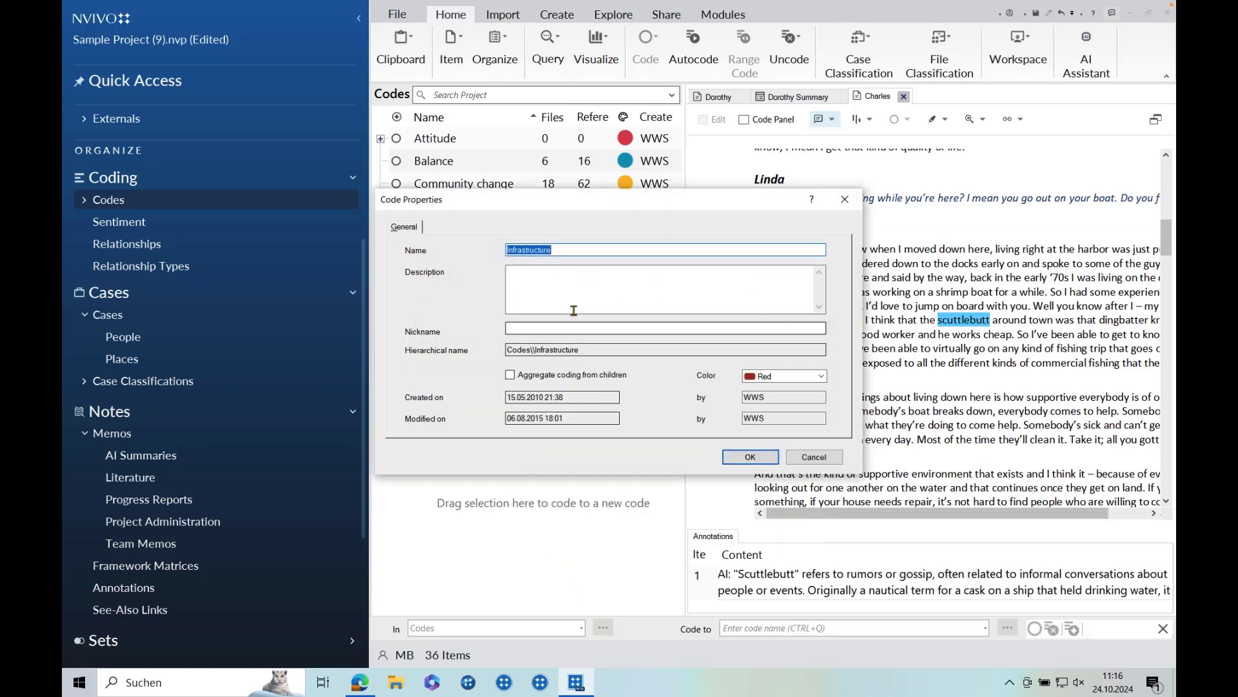
left_click(526, 278)
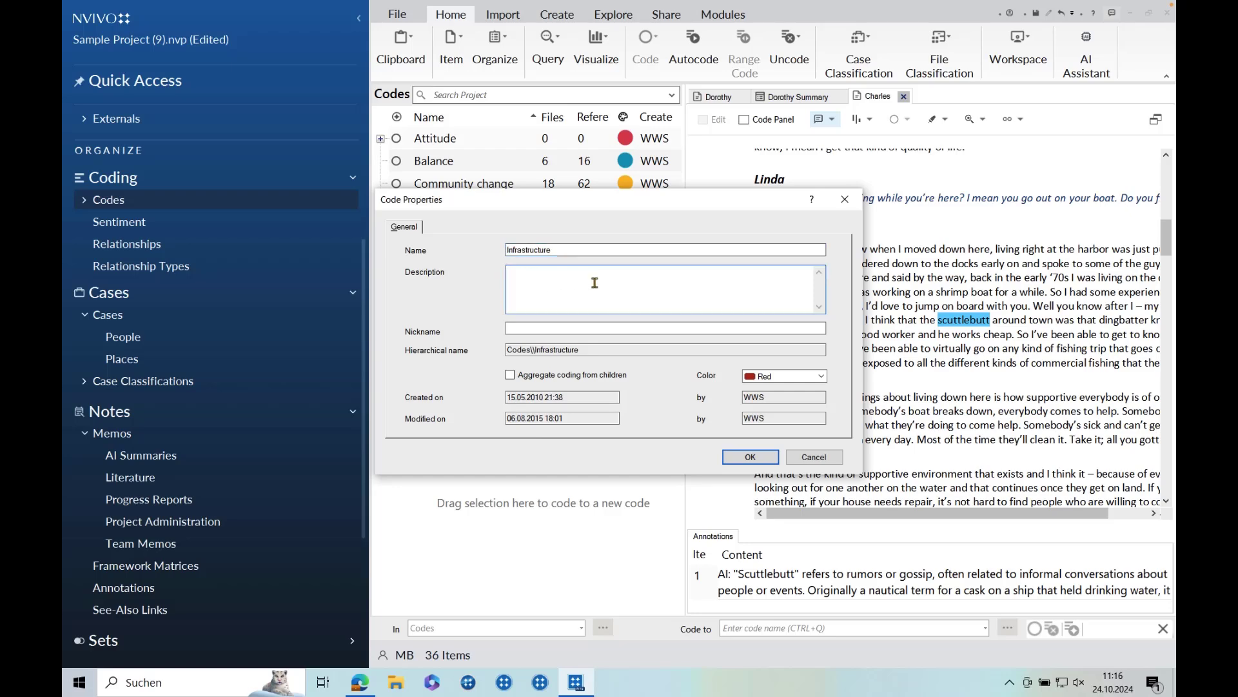
type("rule for coding, idea behind the code")
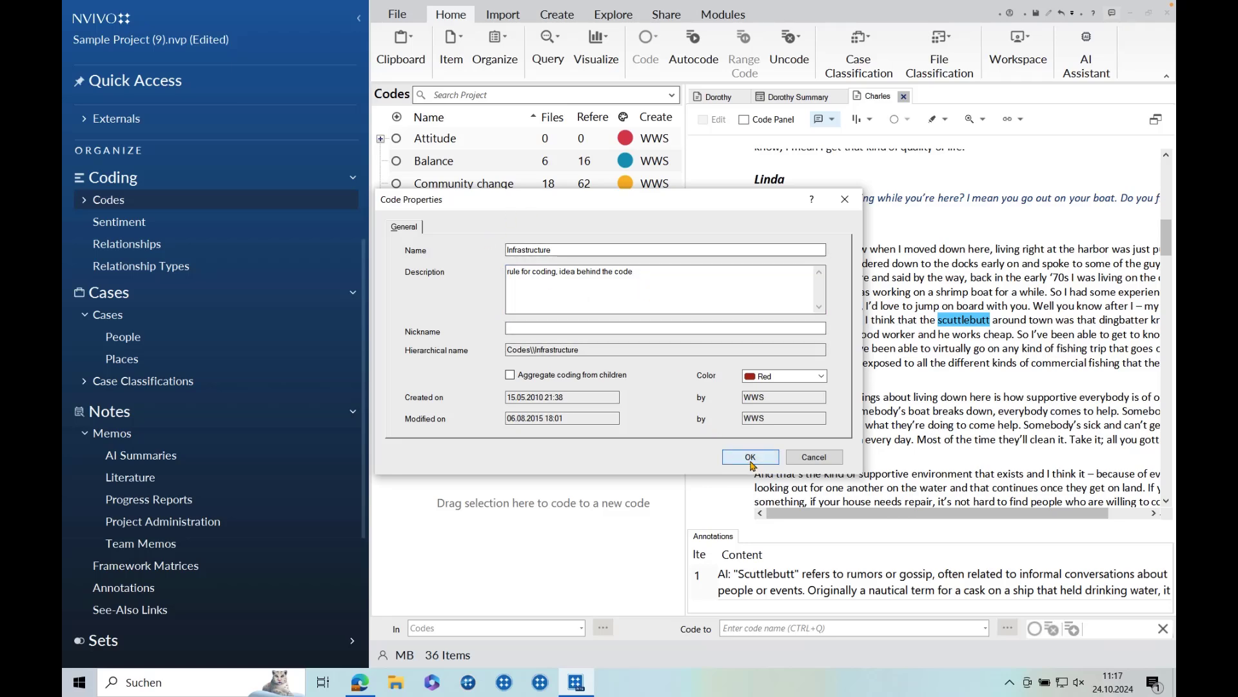
left_click(742, 457)
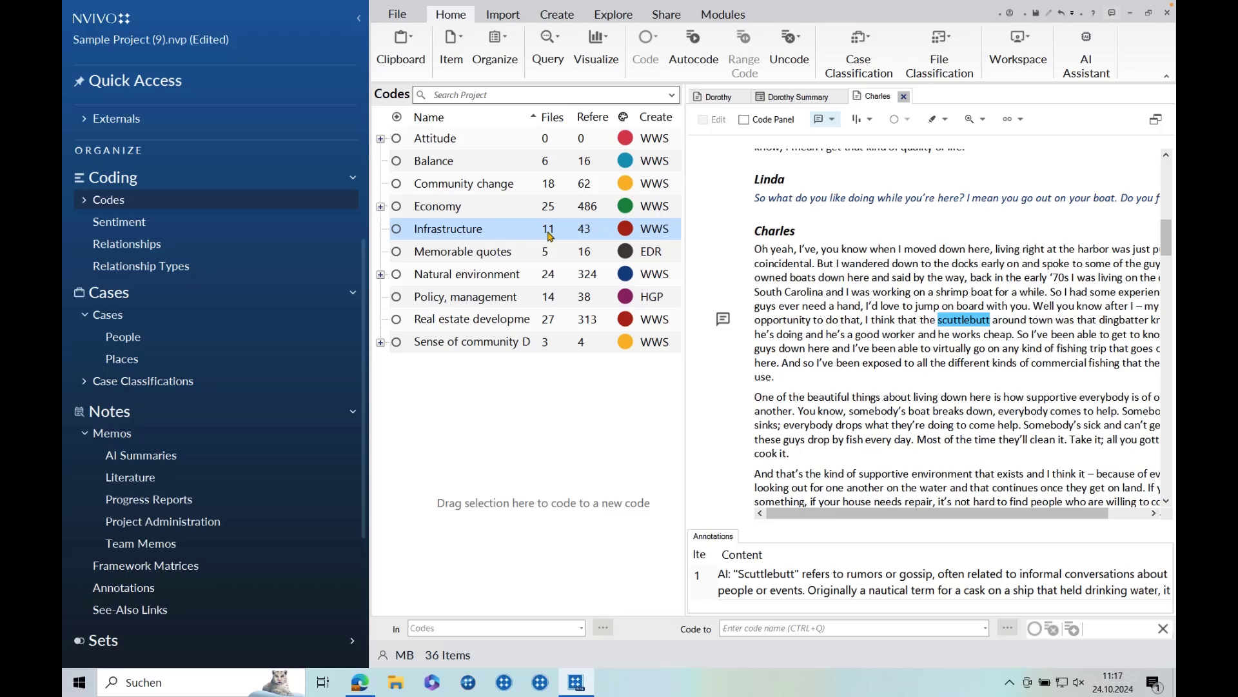
- Open the Infrastructure code and read through the references coded from the Barbara interview
double_click(439, 229)
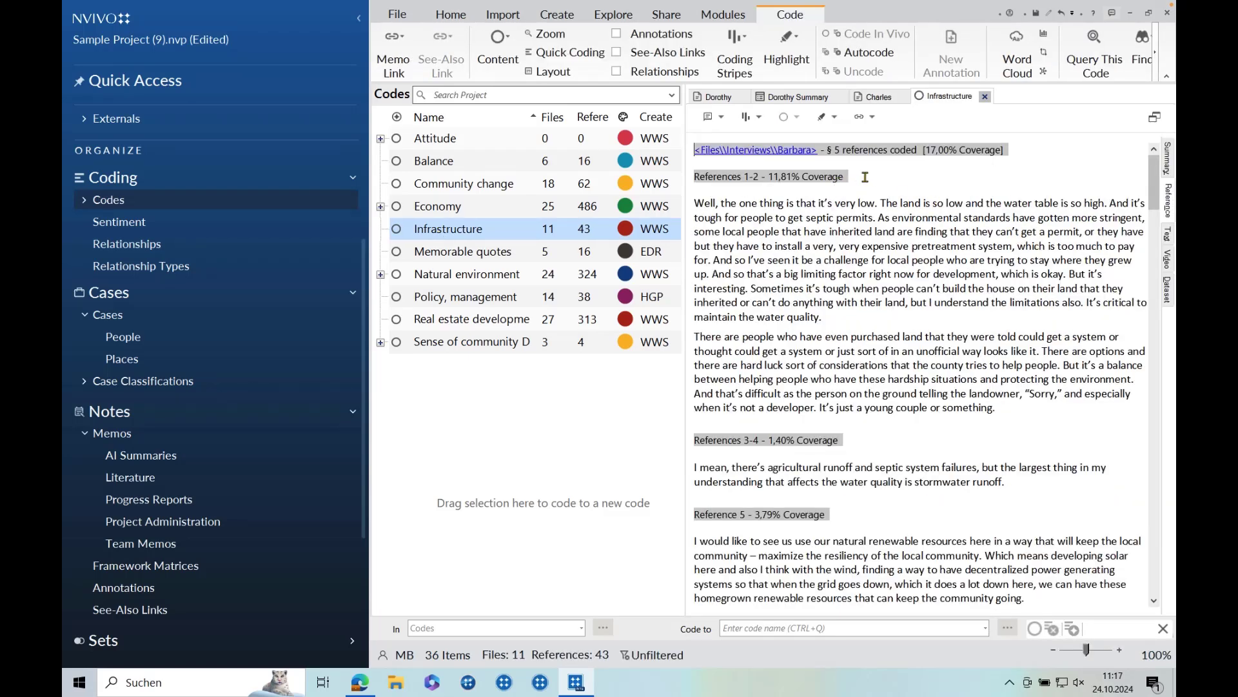
scroll(865, 177, "down", 3)
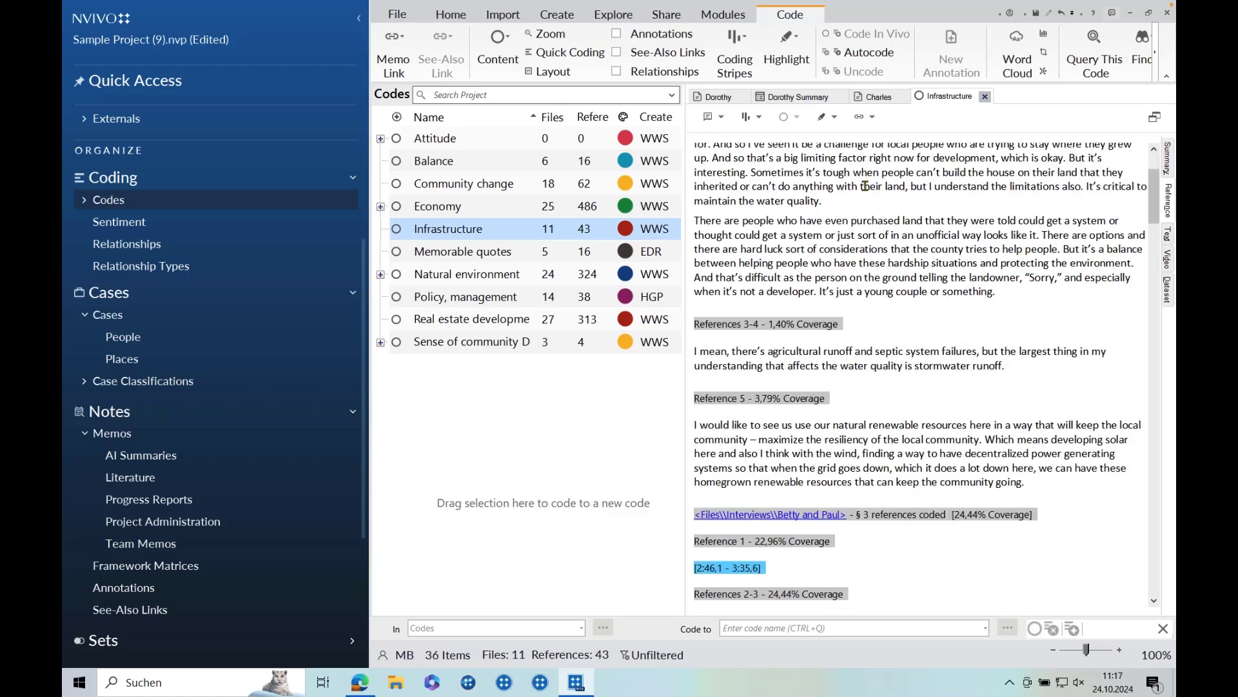
scroll(865, 187, "up", 3)
scroll(865, 188, "down", 2)
scroll(862, 189, "up", 2)
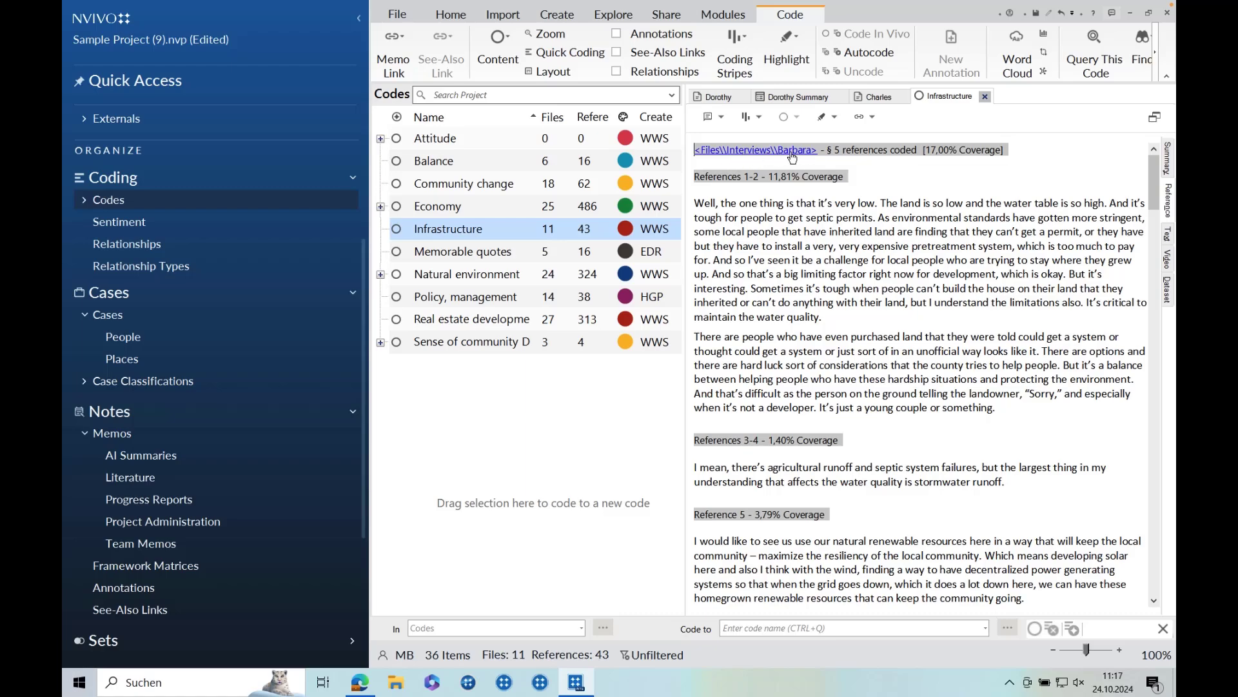
scroll(887, 205, "down", 3)
scroll(889, 206, "up", 3)
scroll(888, 271, "down", 1)
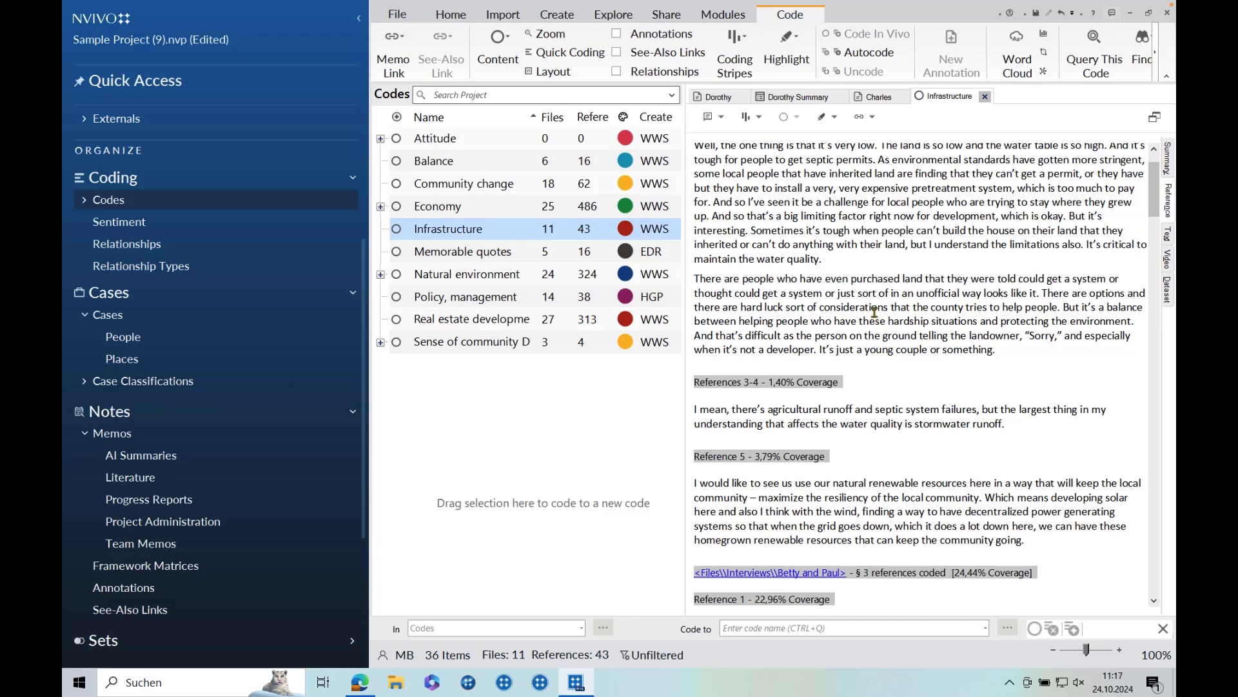
scroll(868, 308, "up", 1)
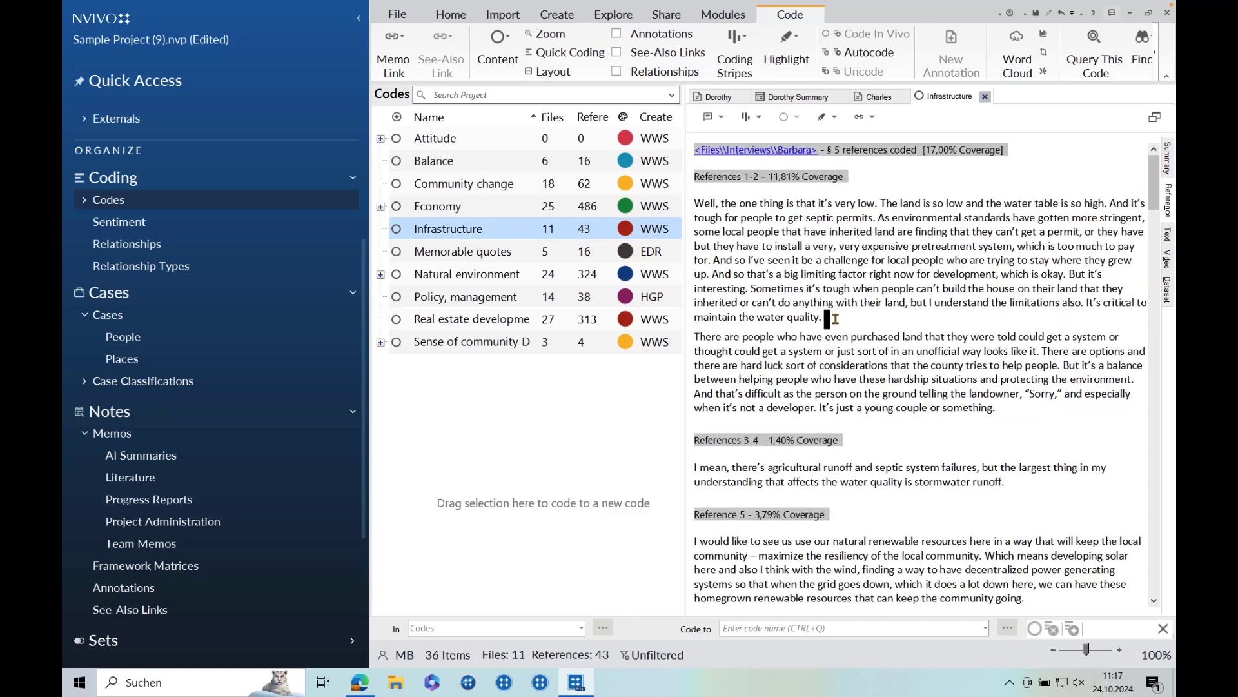
- Check the uncoding option for the coded passage beginning "Sometimes it's tough when people can't build the house"
left_click_drag(832, 319, 751, 289)
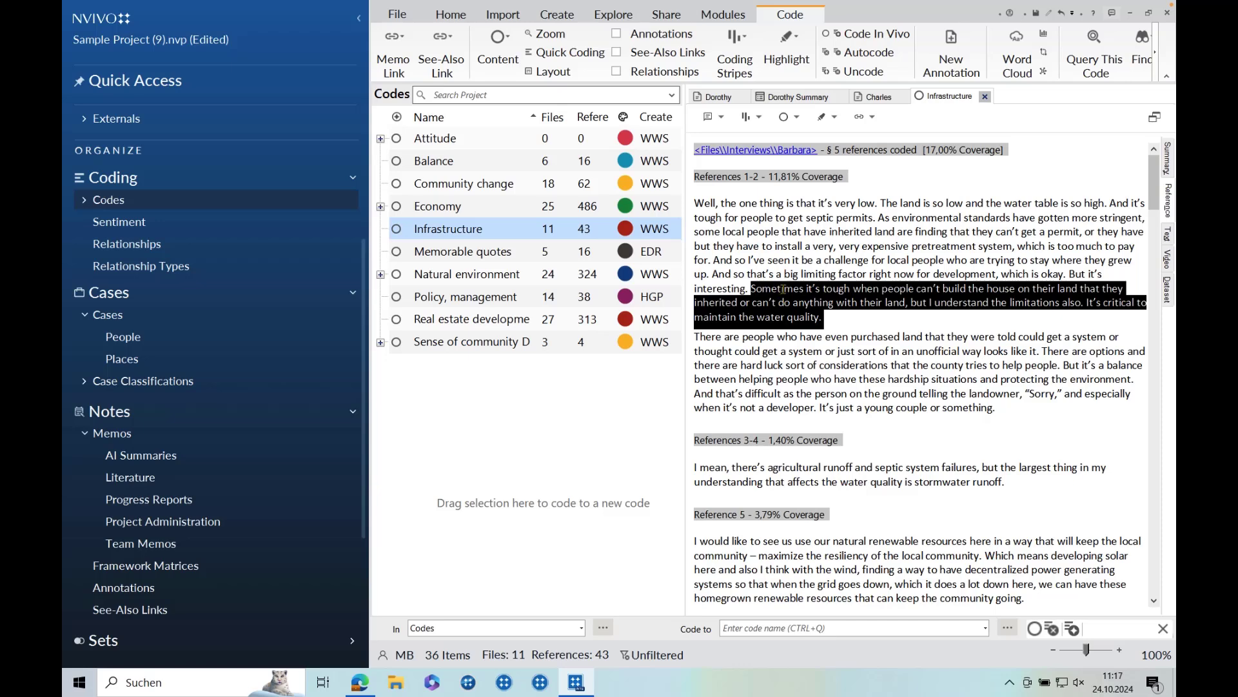
right_click(788, 292)
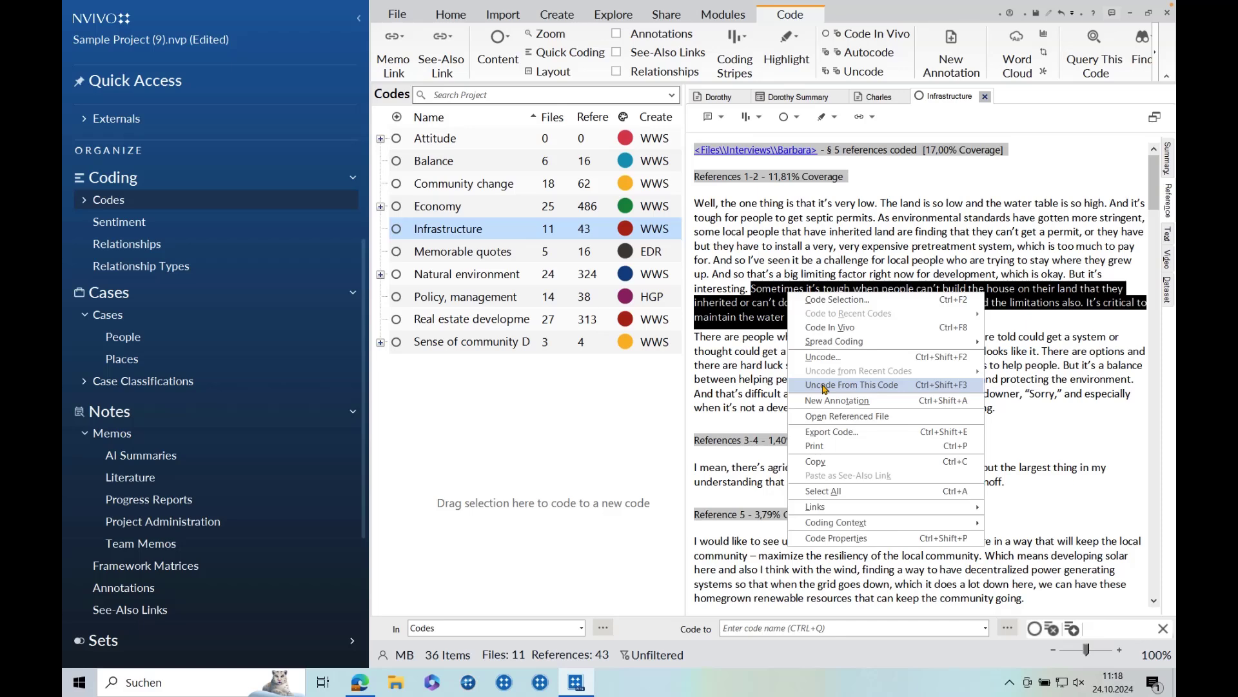
left_click(751, 349)
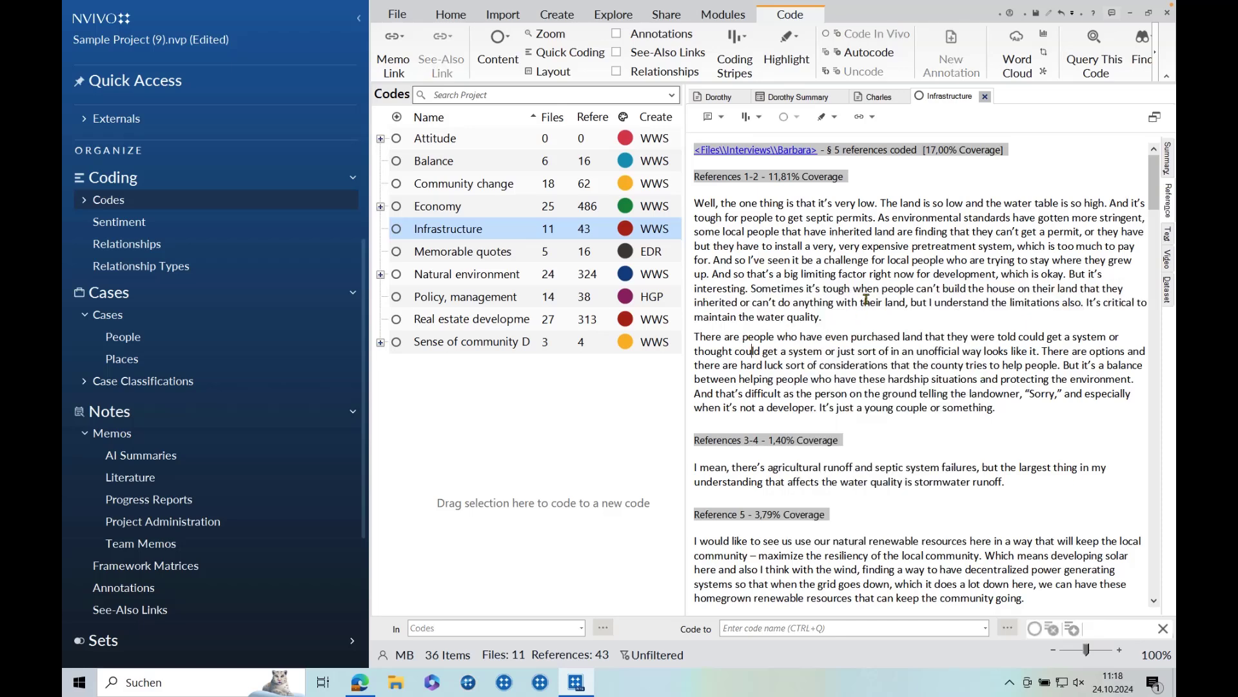
- Play part of the Betty and Paul video segment coded at Infrastructure and pause it
scroll(868, 302, "down", 5)
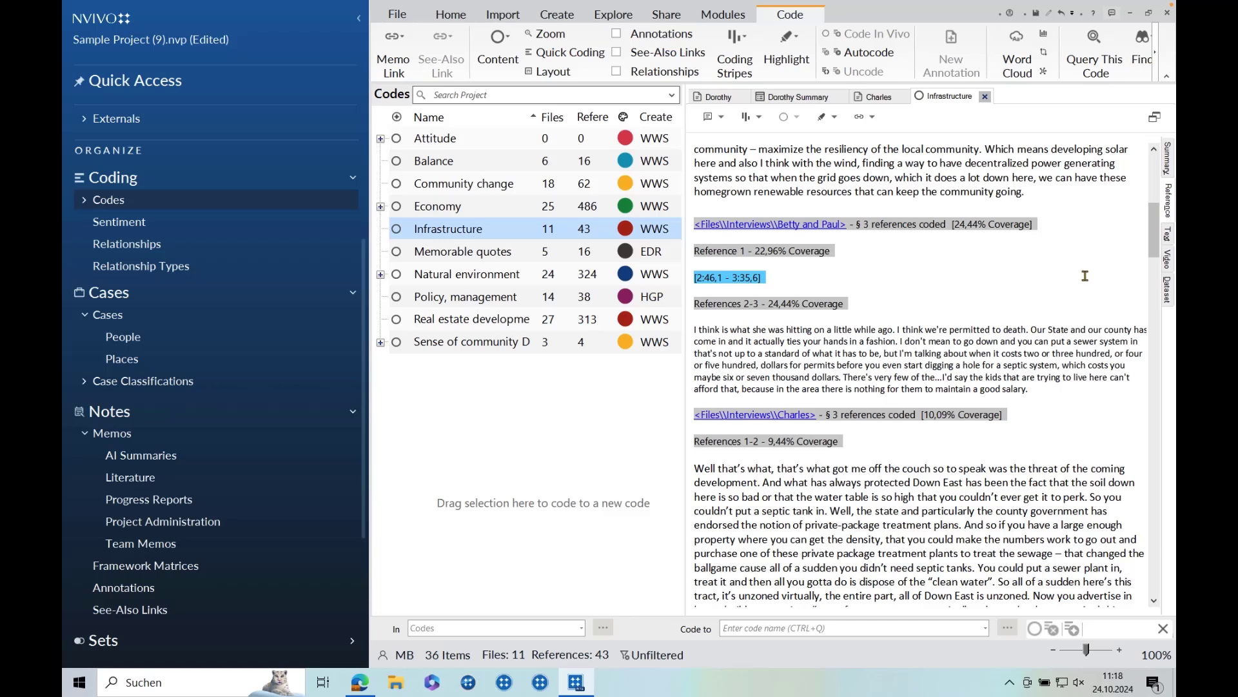
left_click(1168, 260)
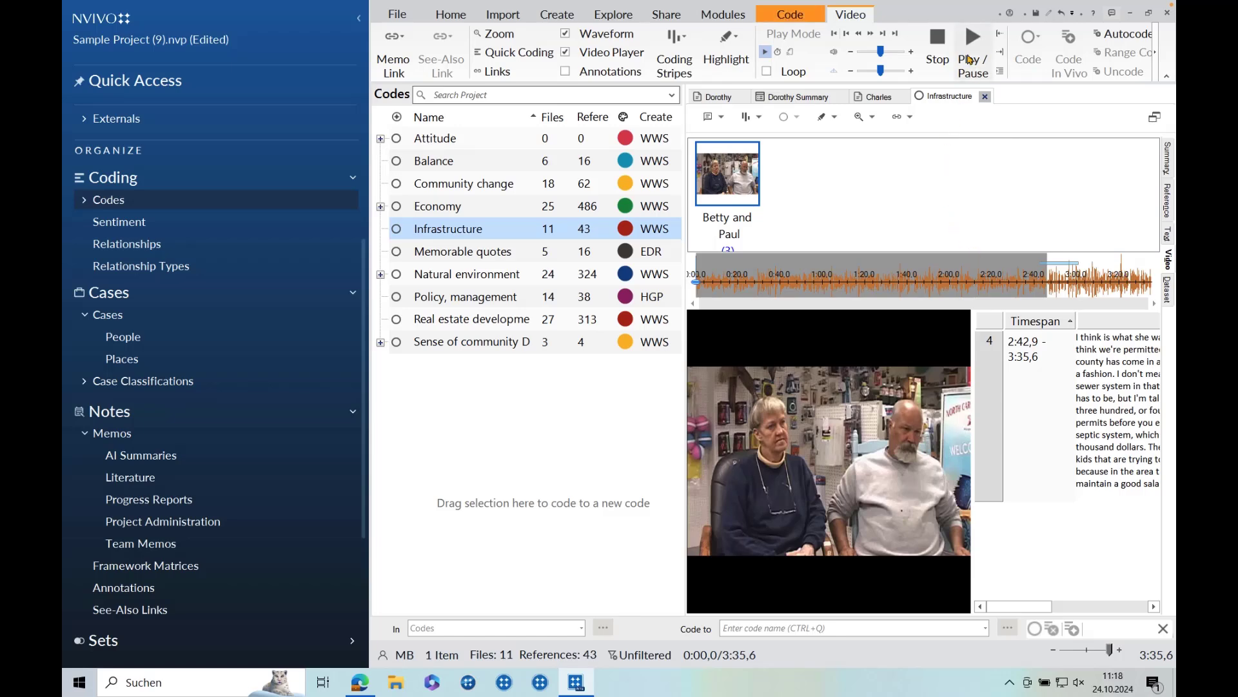
left_click(970, 50)
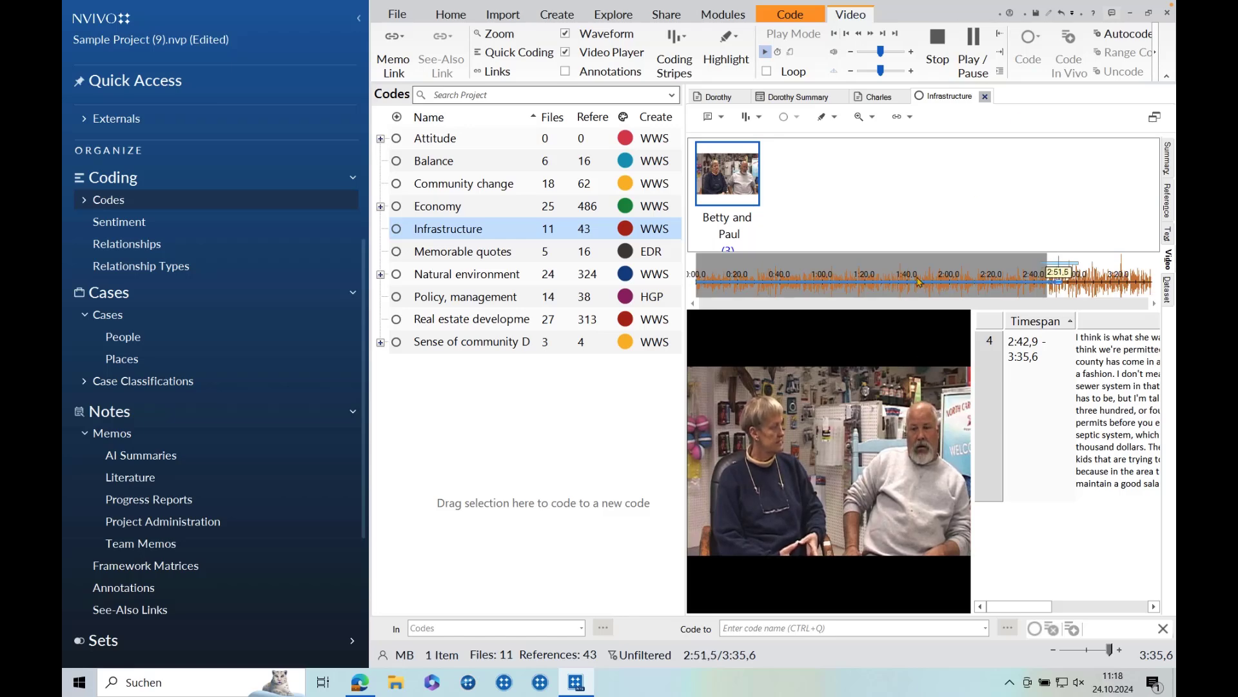
left_click(973, 49)
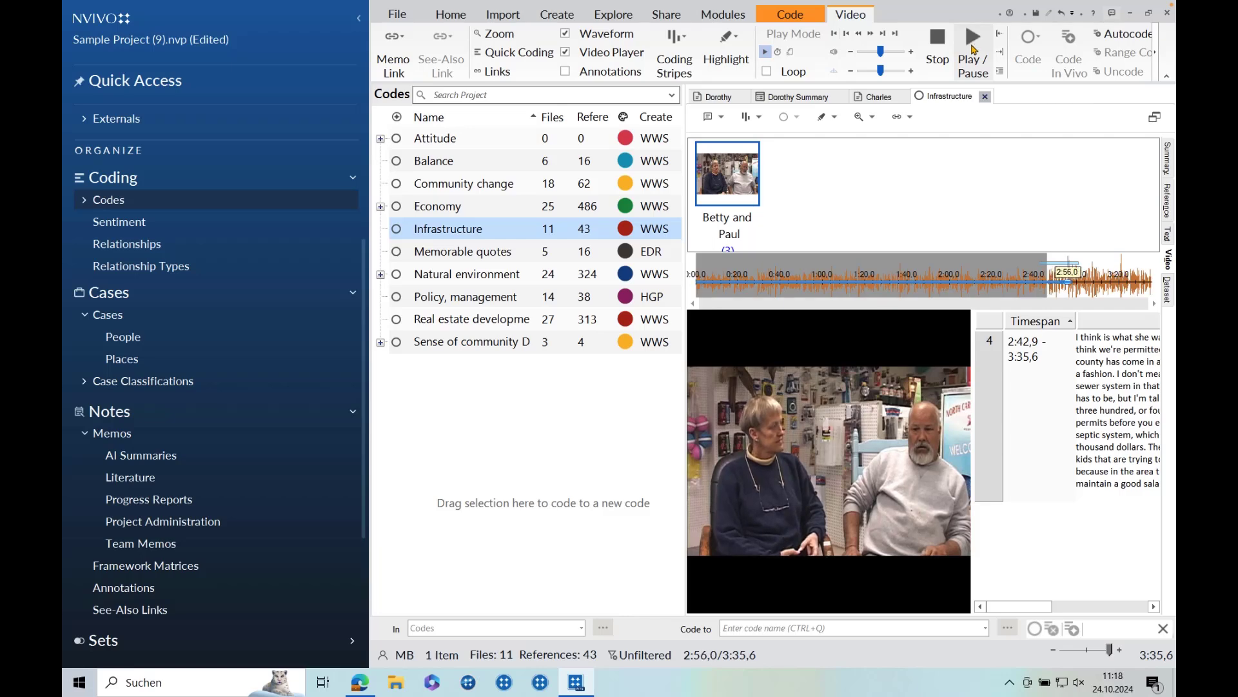
- Return to the Infrastructure code's text references and skim the coded passages across the interviews
left_click(1168, 204)
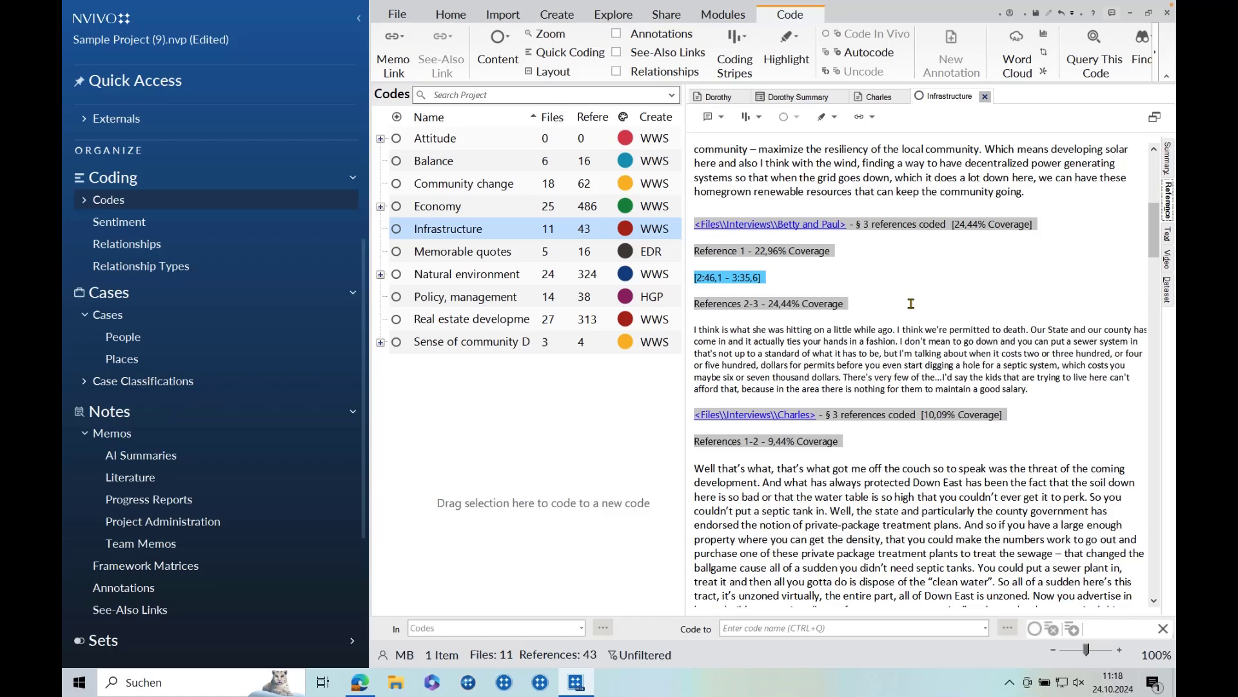
scroll(911, 303, "down", 3)
scroll(913, 301, "up", 10)
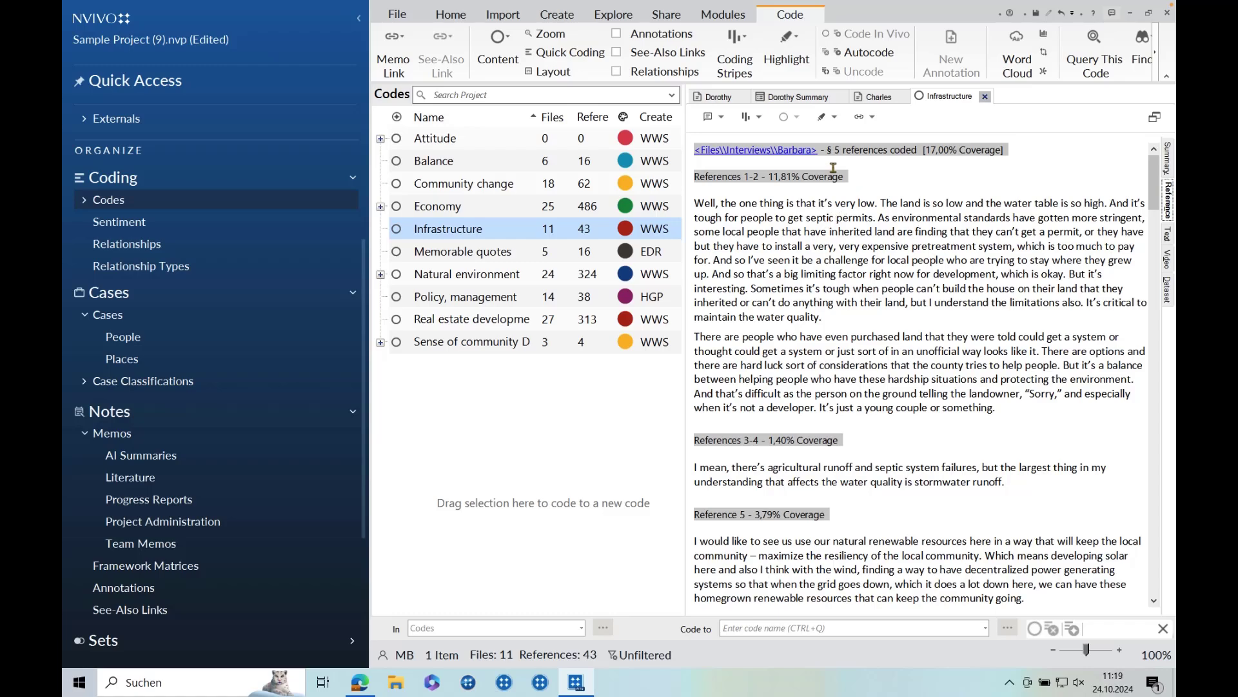
scroll(832, 168, "down", 10)
scroll(888, 215, "down", 5)
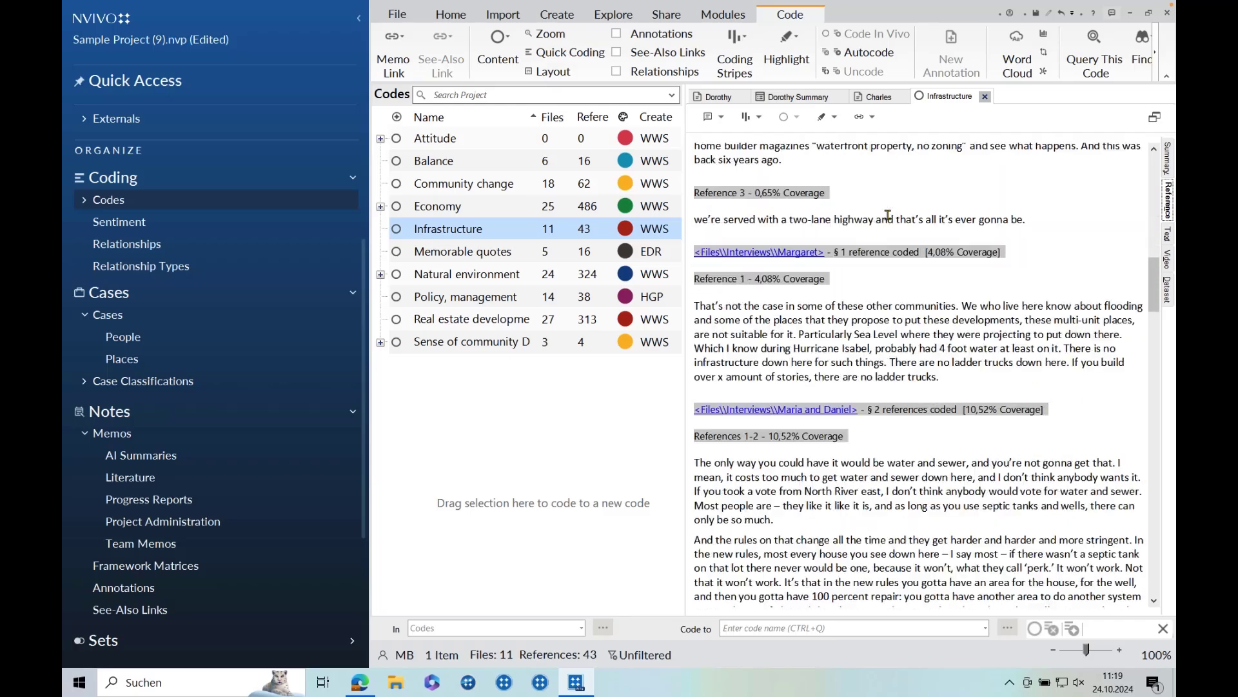
scroll(888, 215, "down", 12)
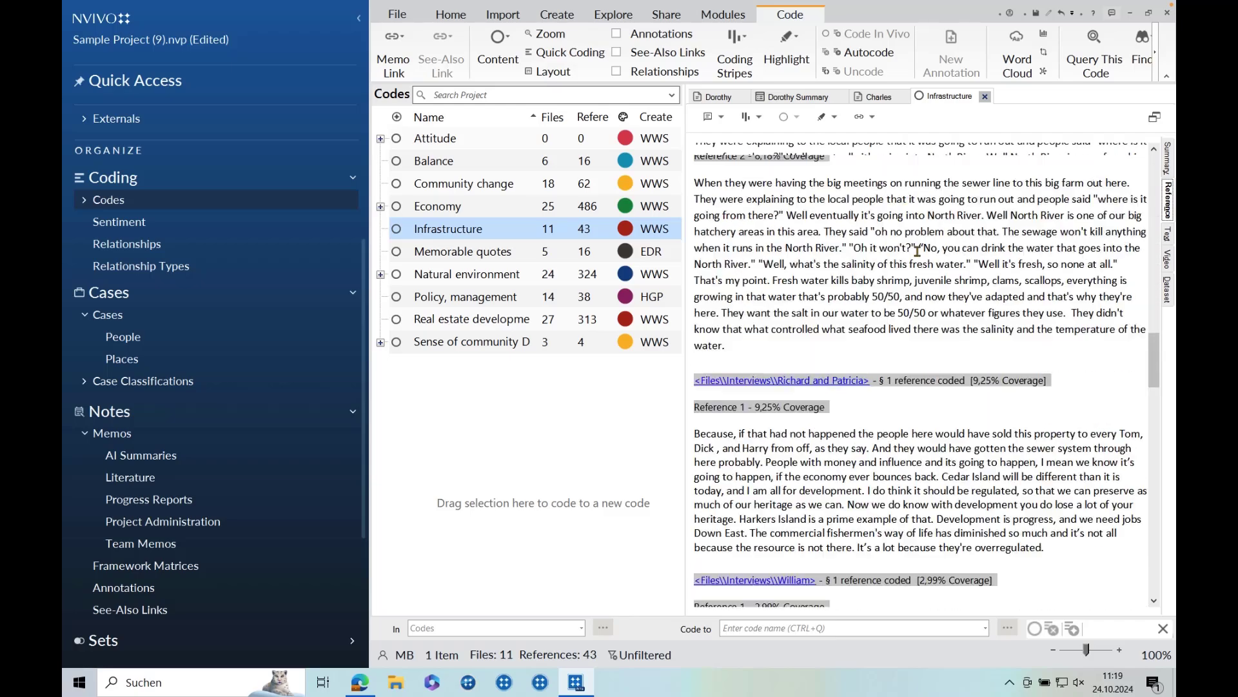
scroll(917, 251, "up", 20)
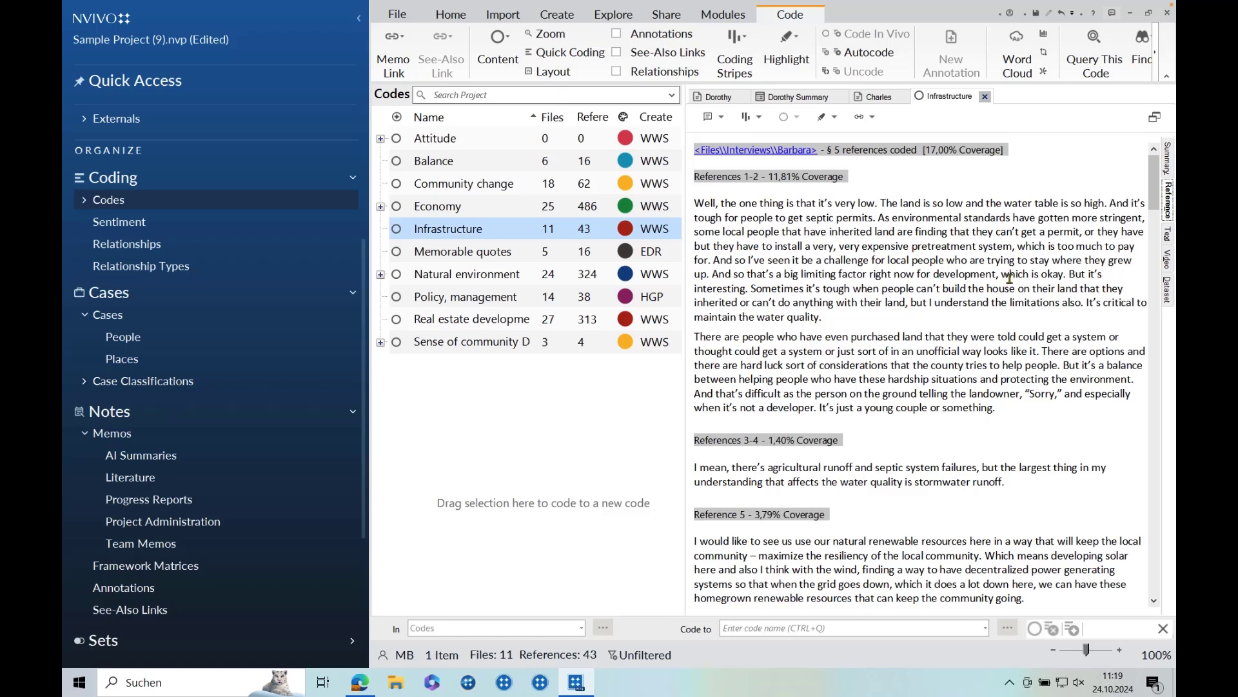
- Have the AI Assistant generate child code suggestions for the Infrastructure code
right_click(420, 231)
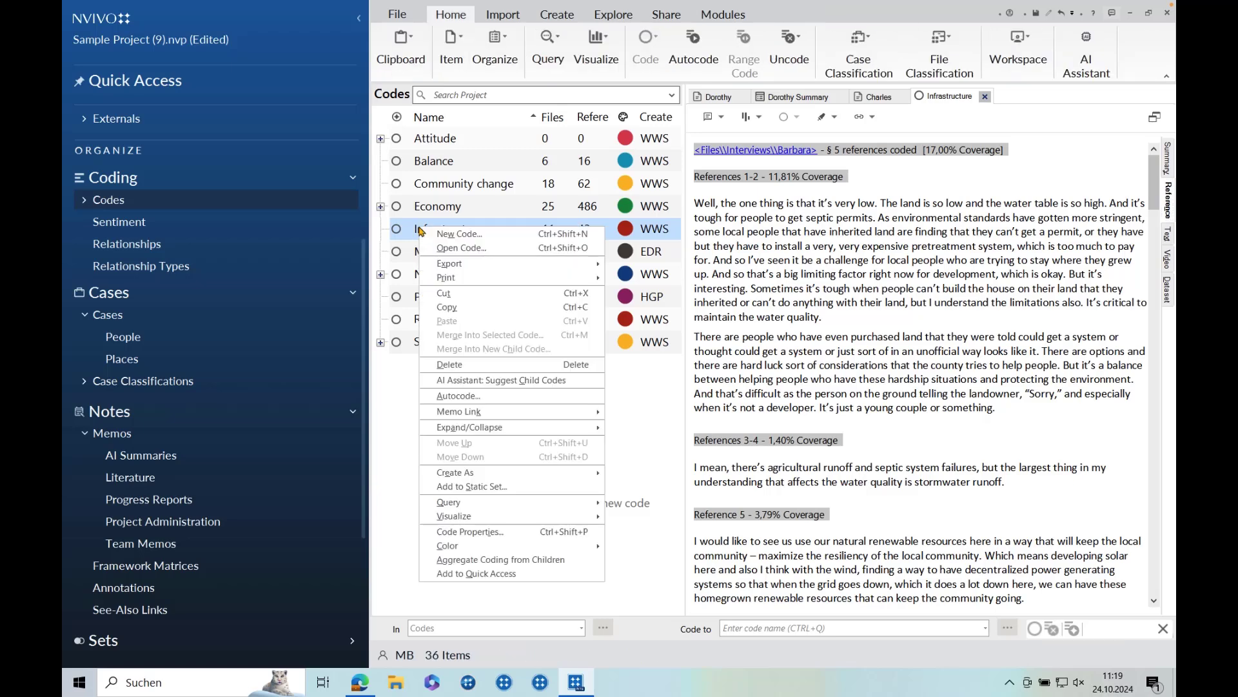
left_click(468, 381)
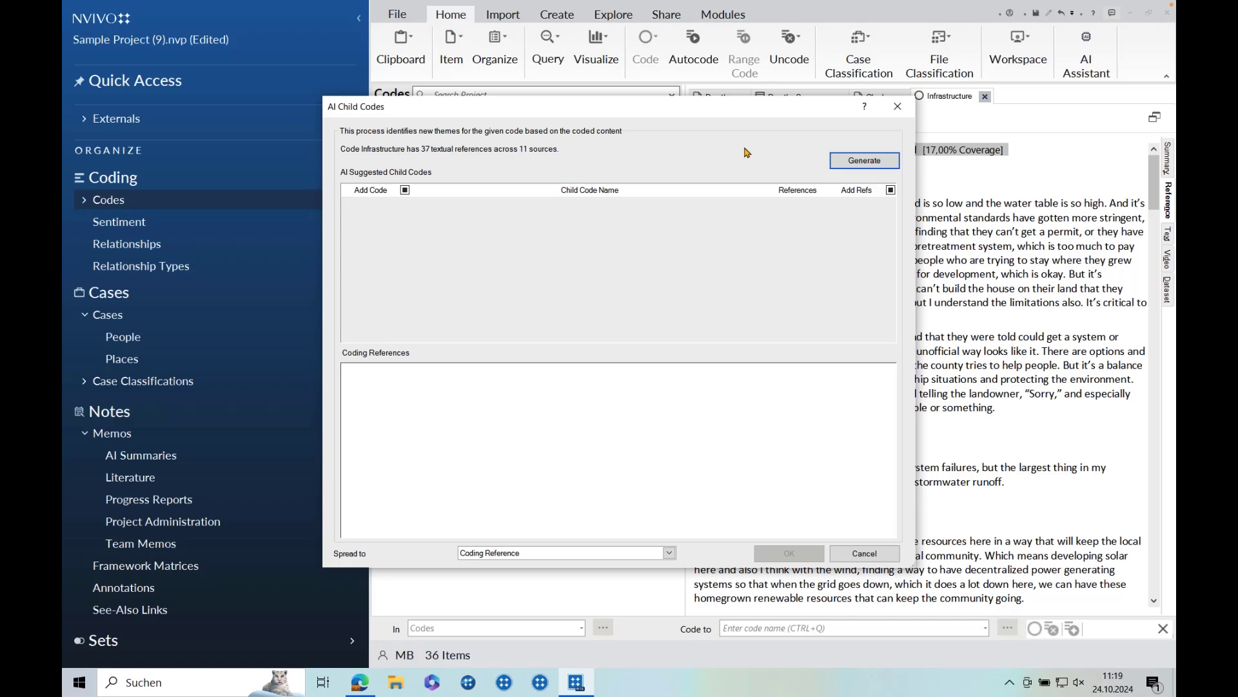
left_click(859, 164)
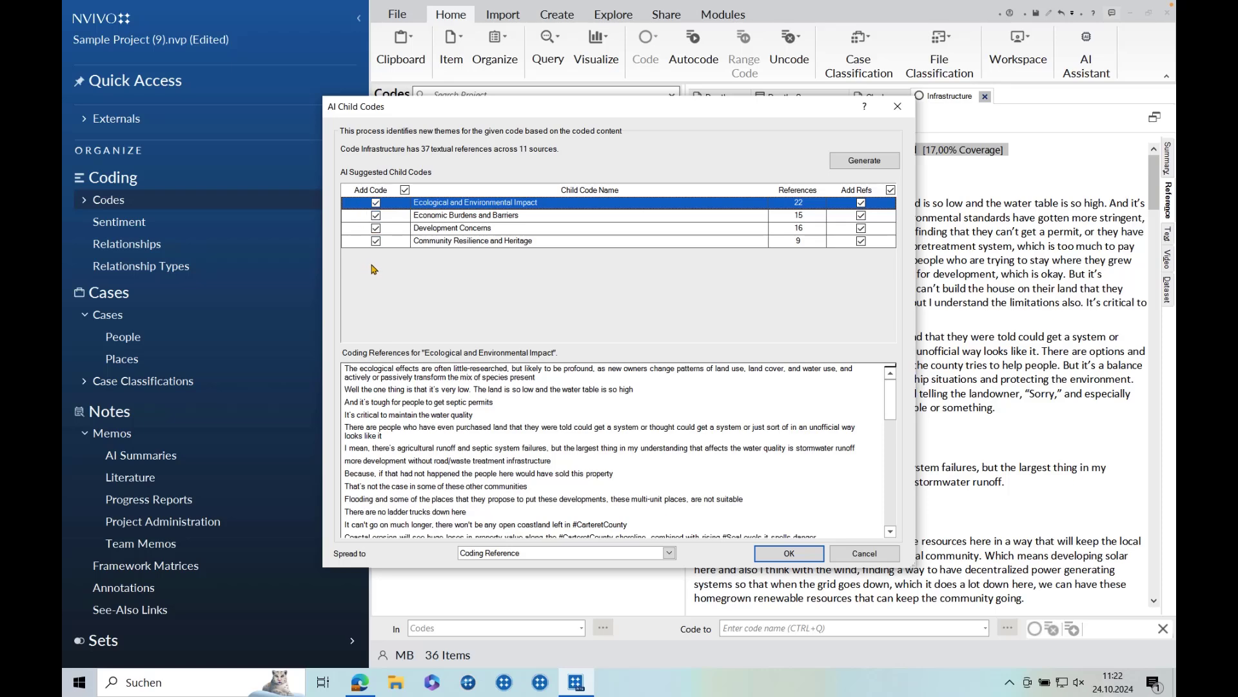
- Review the coding references of the suggestions, add all four child codes with their references under Infrastructure, and save the project
left_click(520, 218)
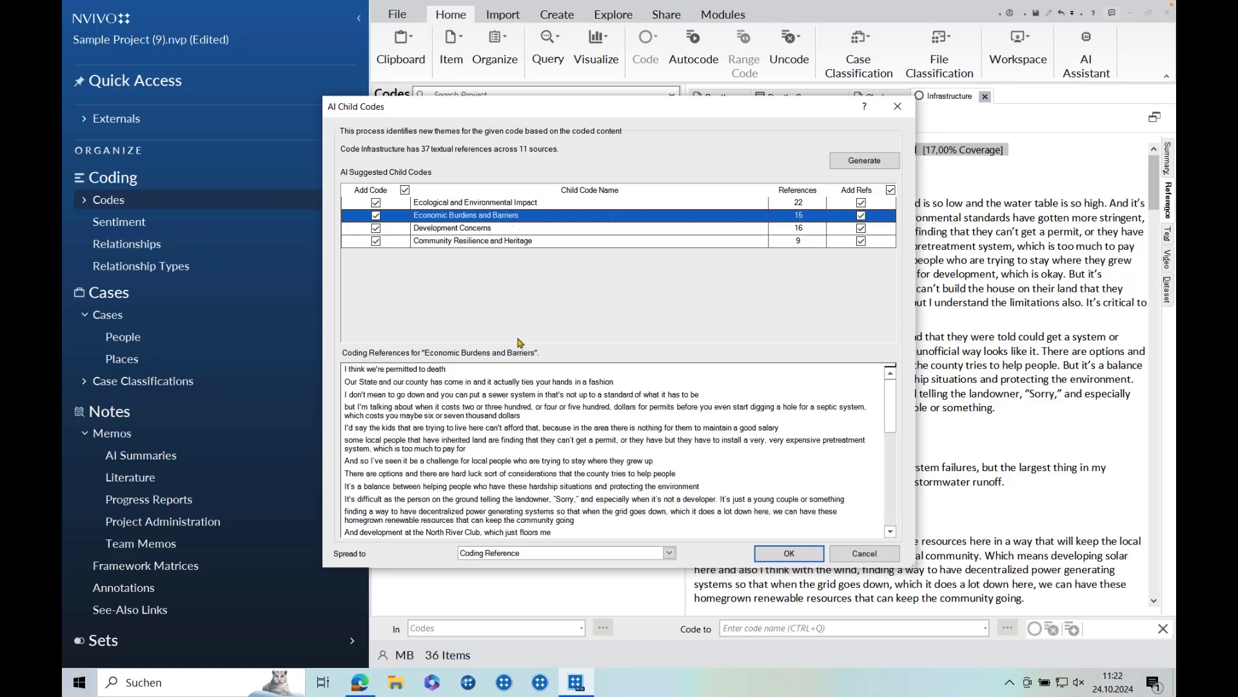
left_click(492, 229)
left_click(492, 241)
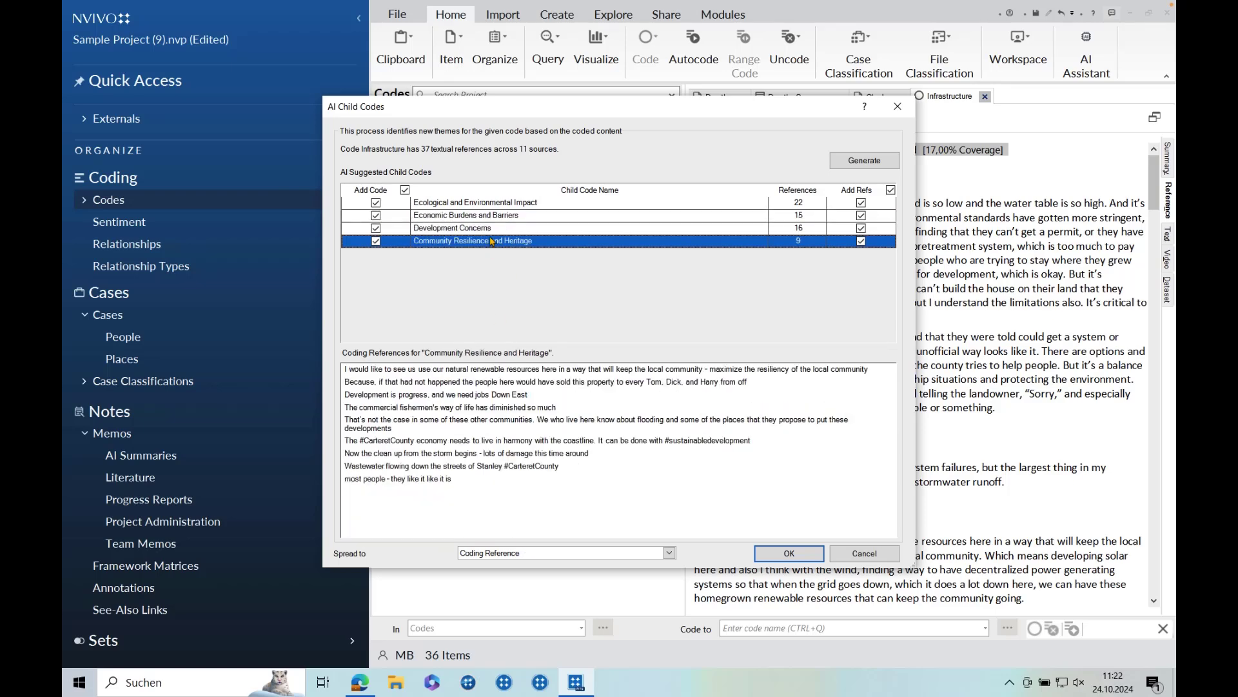
left_click(489, 203)
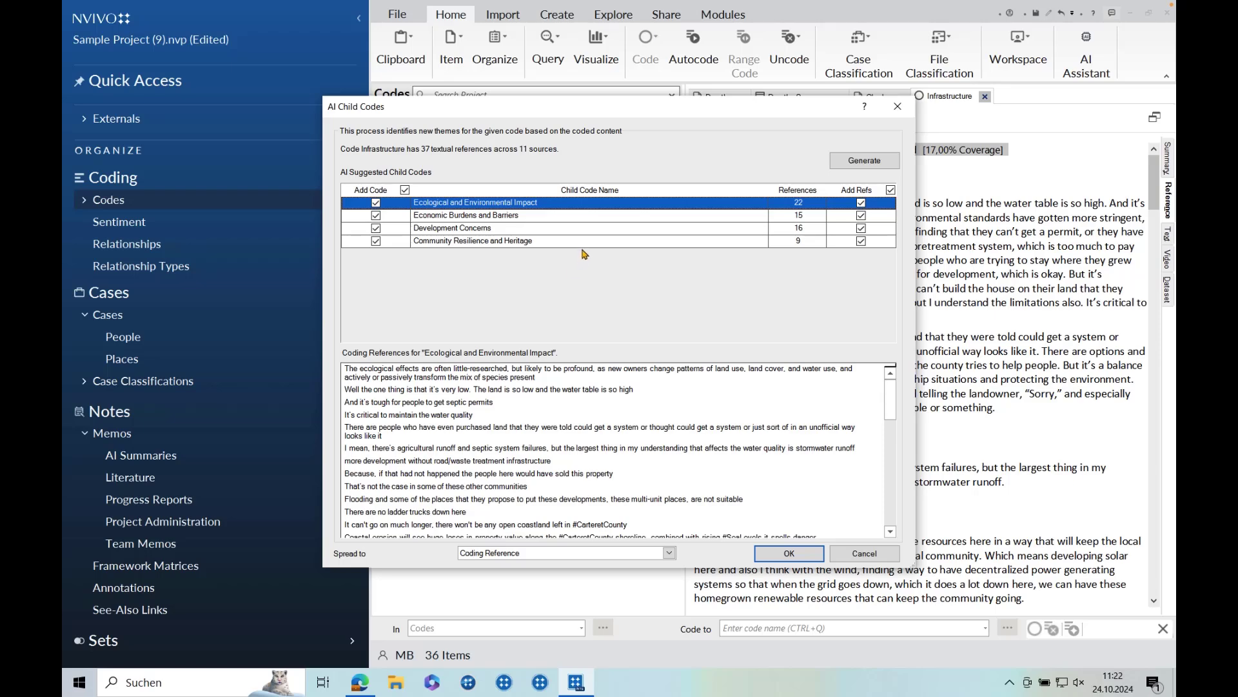
left_click(789, 555)
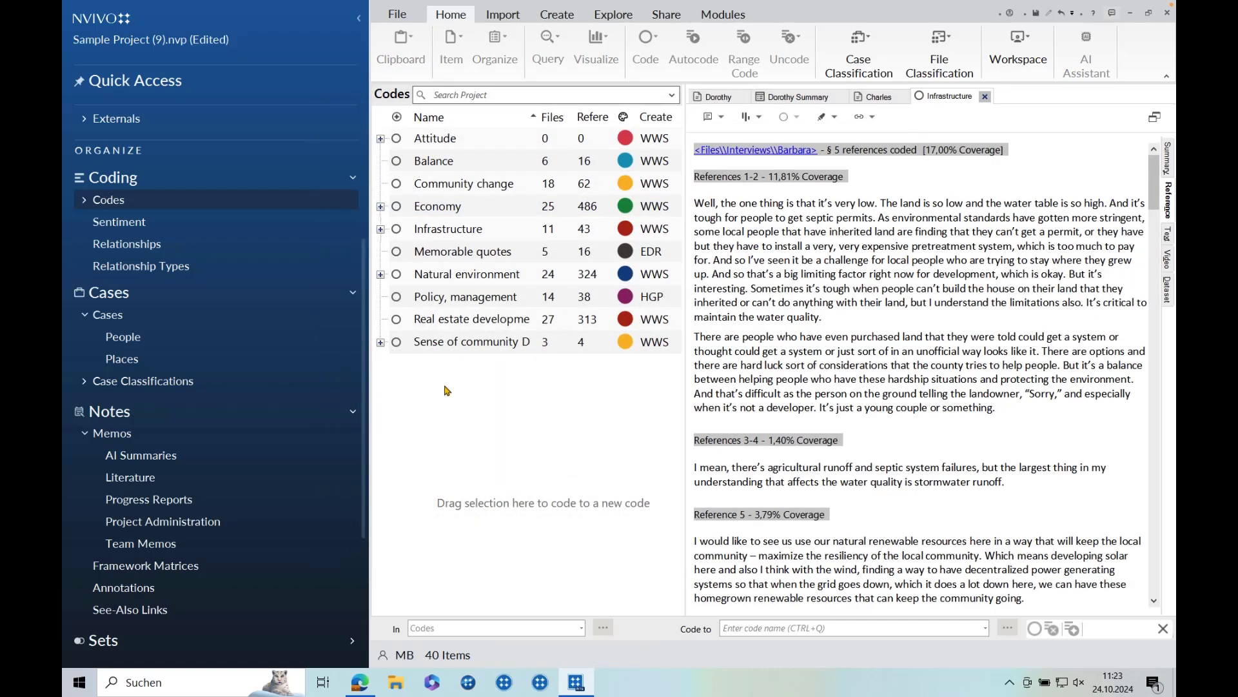
left_click(380, 229)
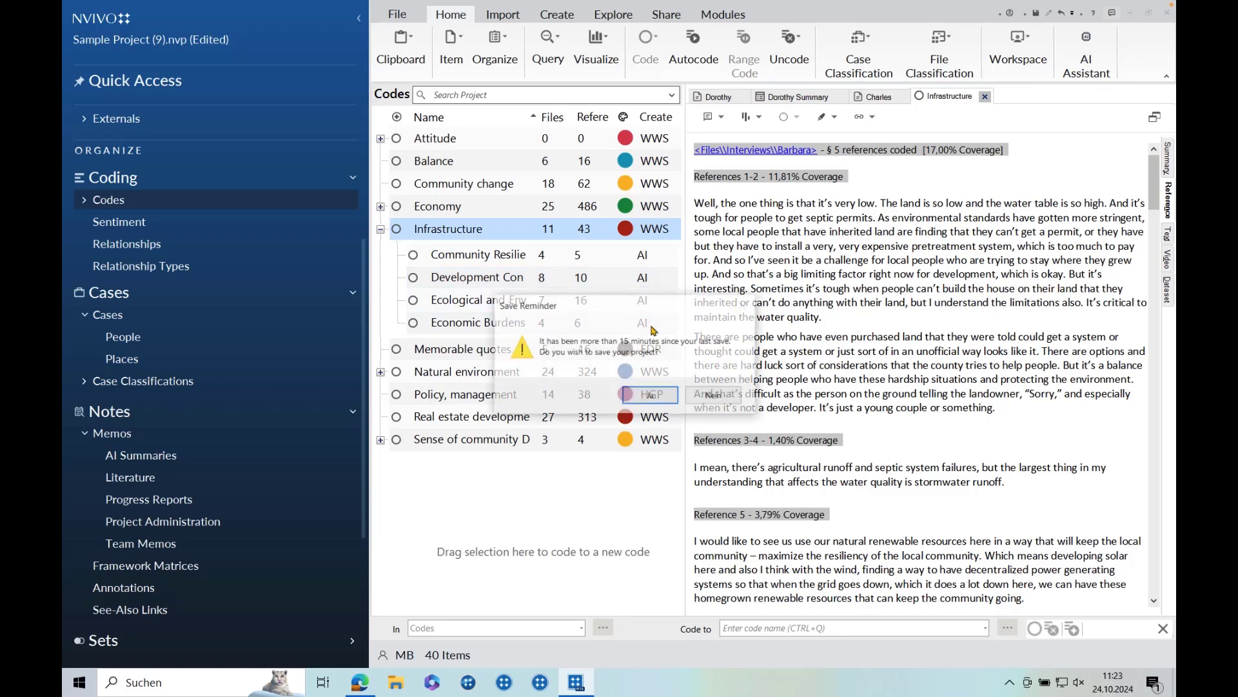
left_click(651, 398)
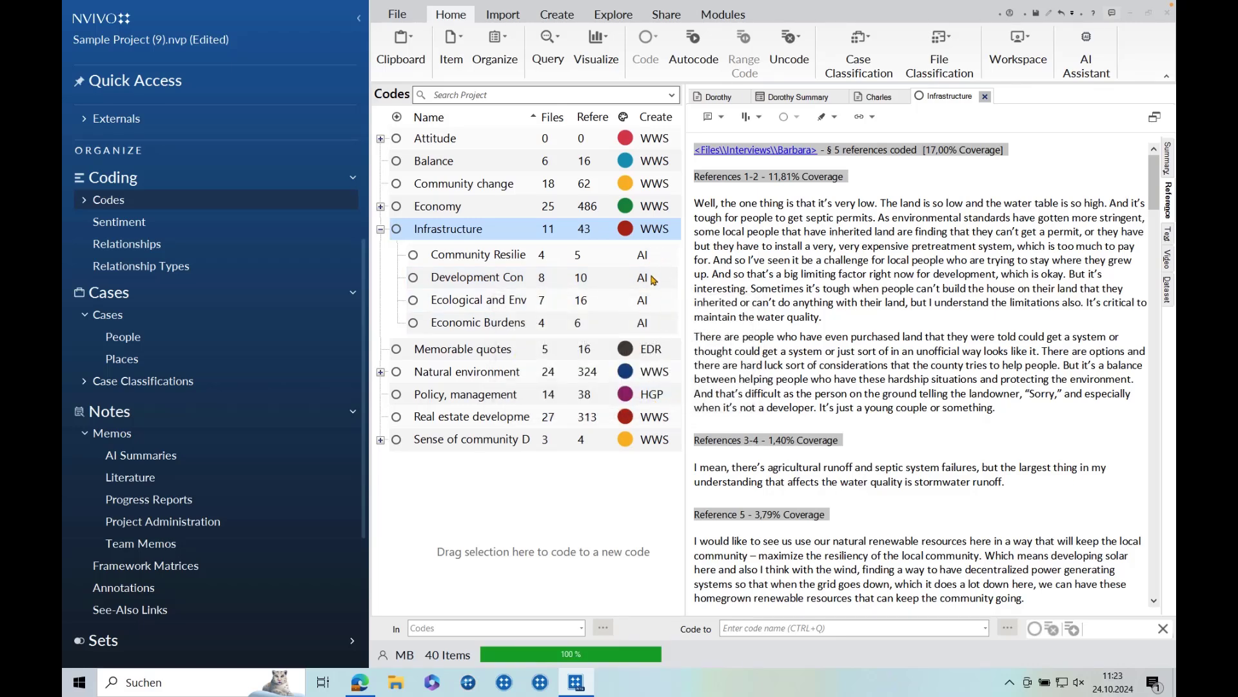
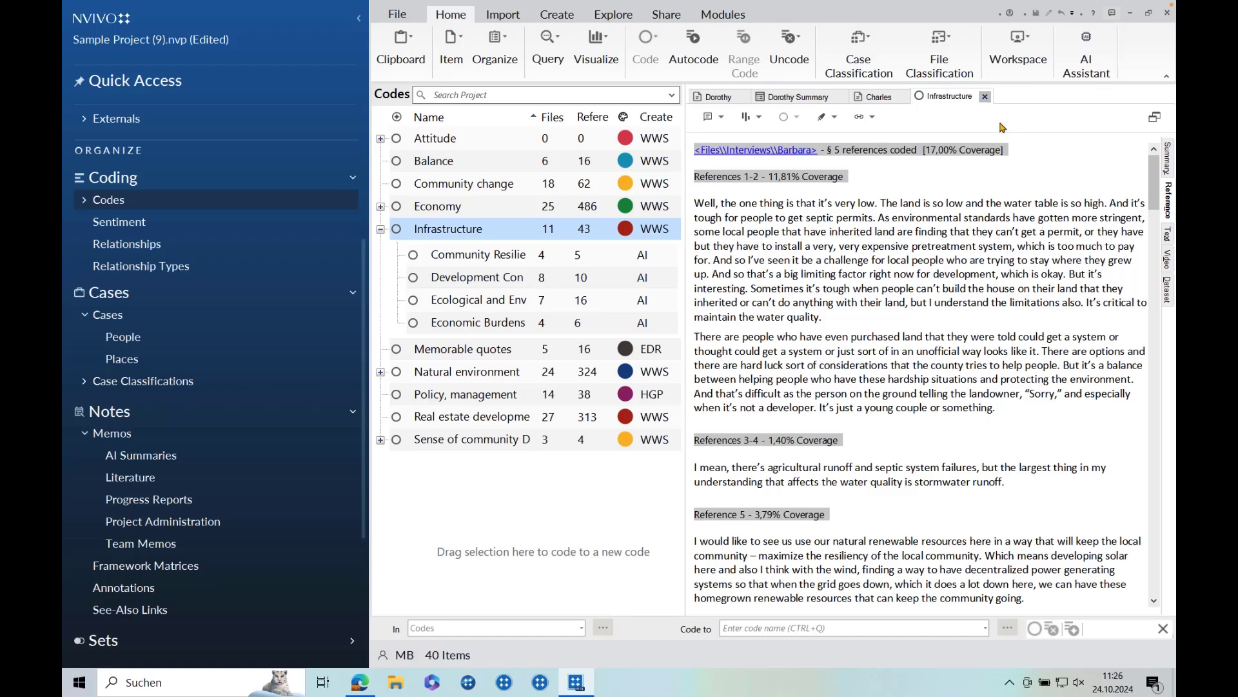
- Close the open Infrastructure, Charles, Dorothy Summary and Dorothy items
left_click(985, 96)
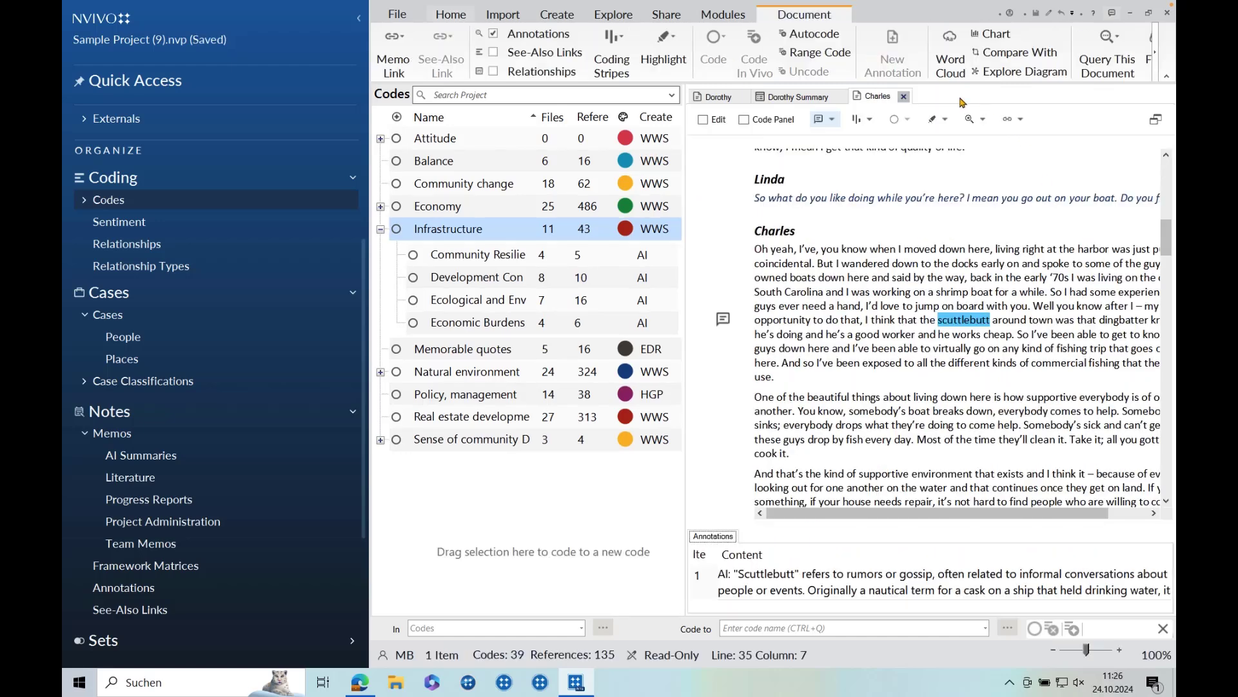
left_click(903, 96)
left_click(842, 96)
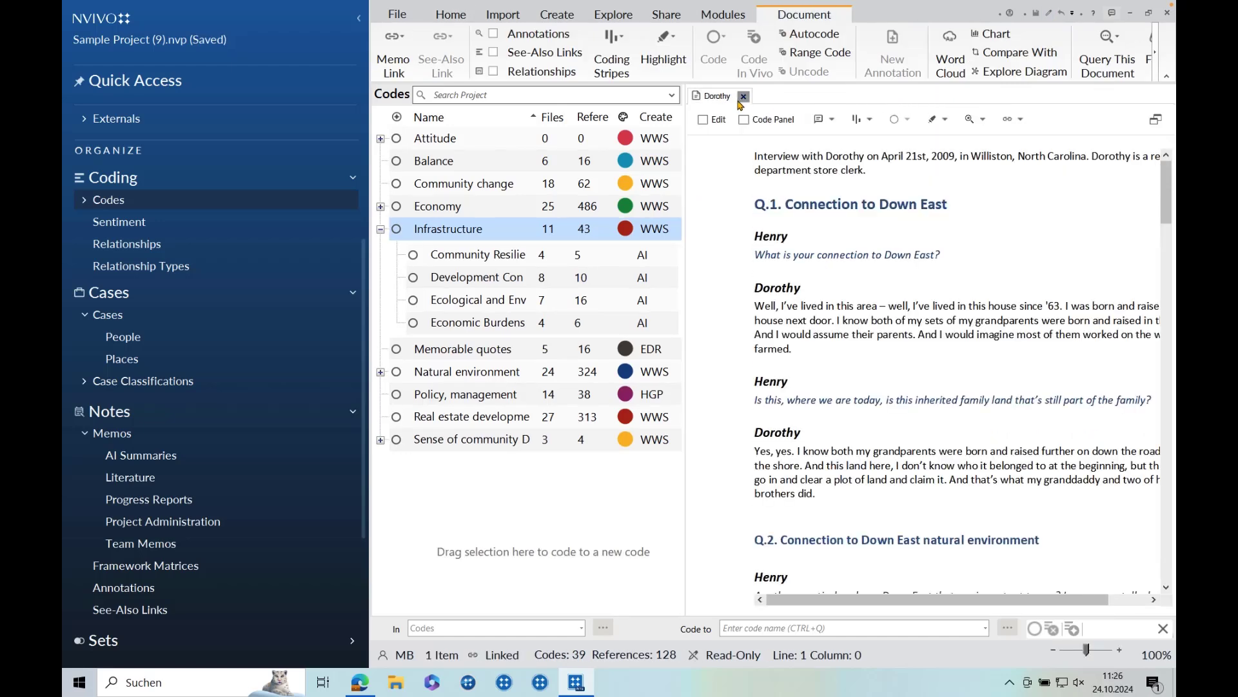
left_click(745, 96)
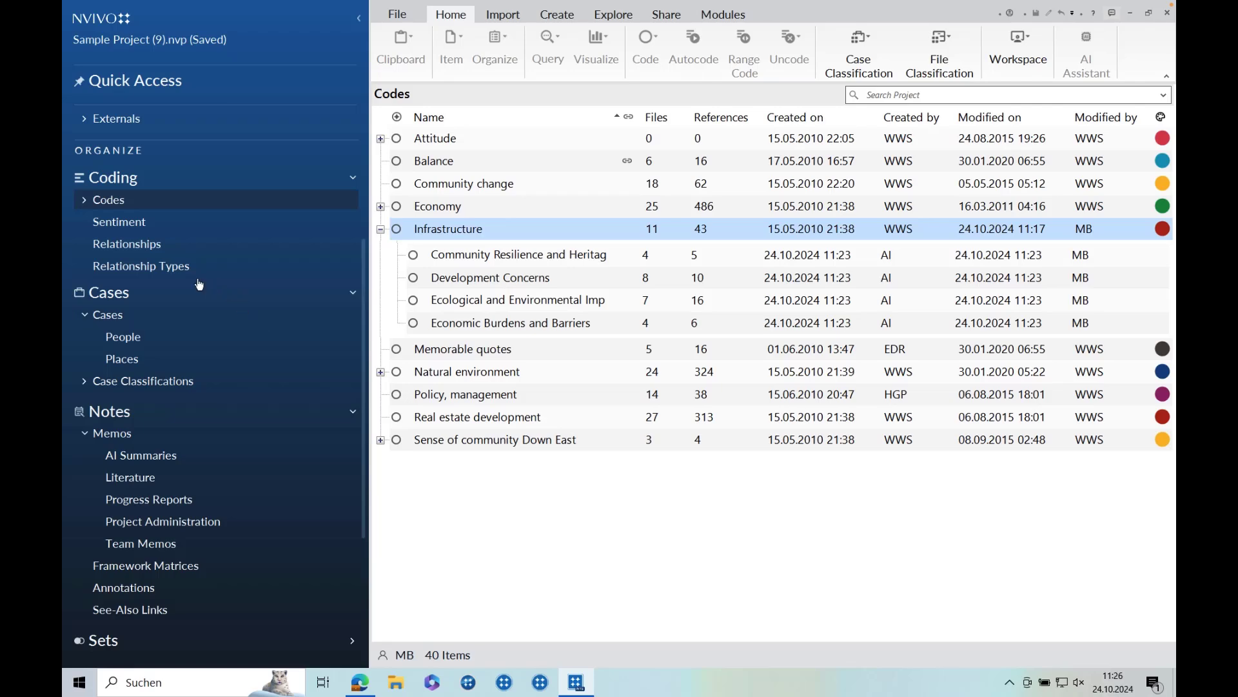
- Create a word cloud of the Dorothy interview from the Interviews folder
scroll(193, 271, "up", 5)
left_click(156, 145)
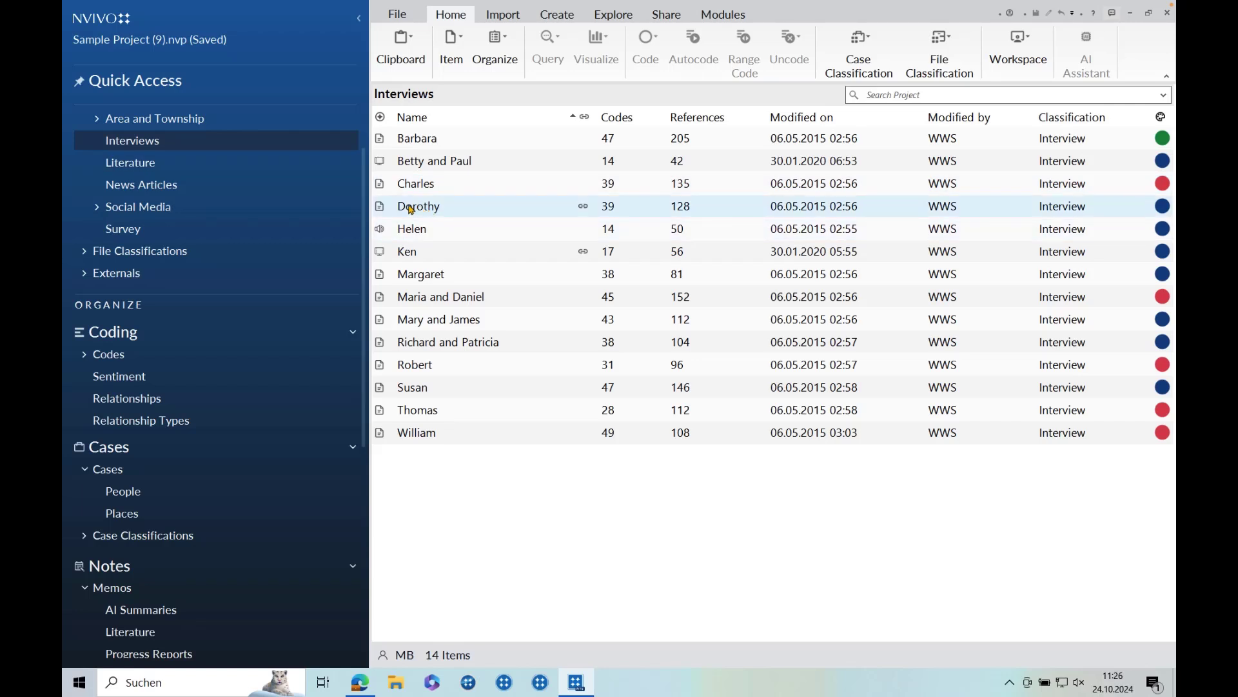
left_click(411, 210)
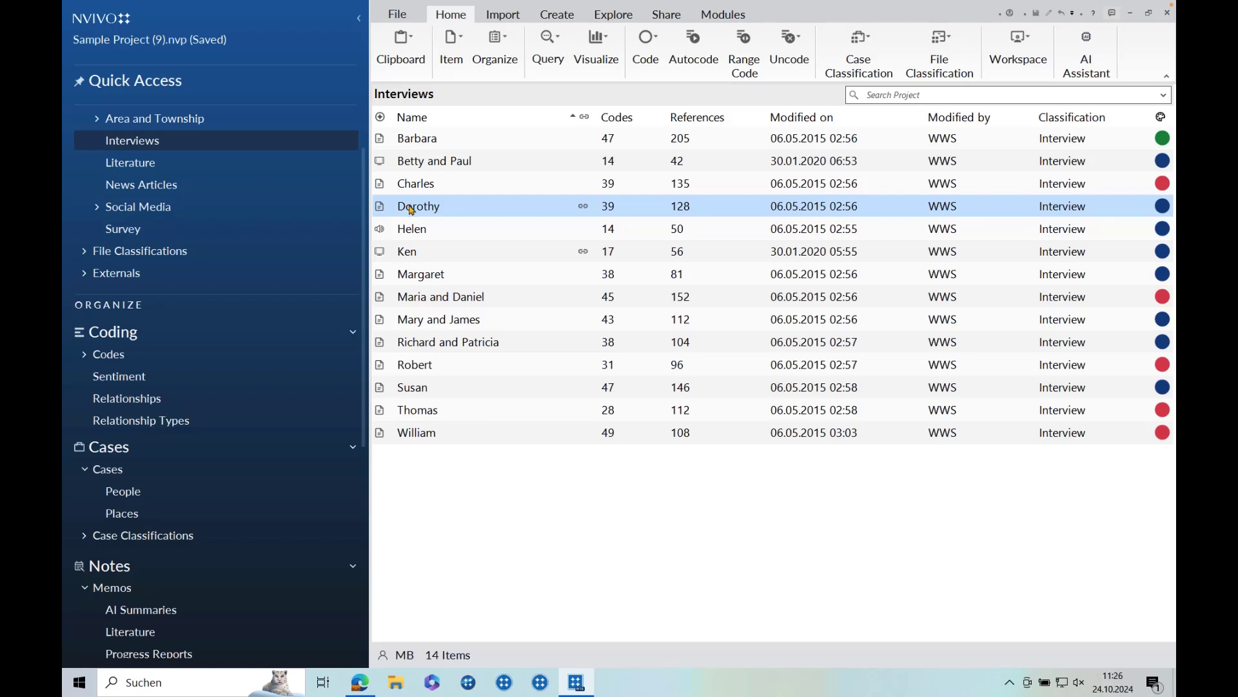
right_click(416, 208)
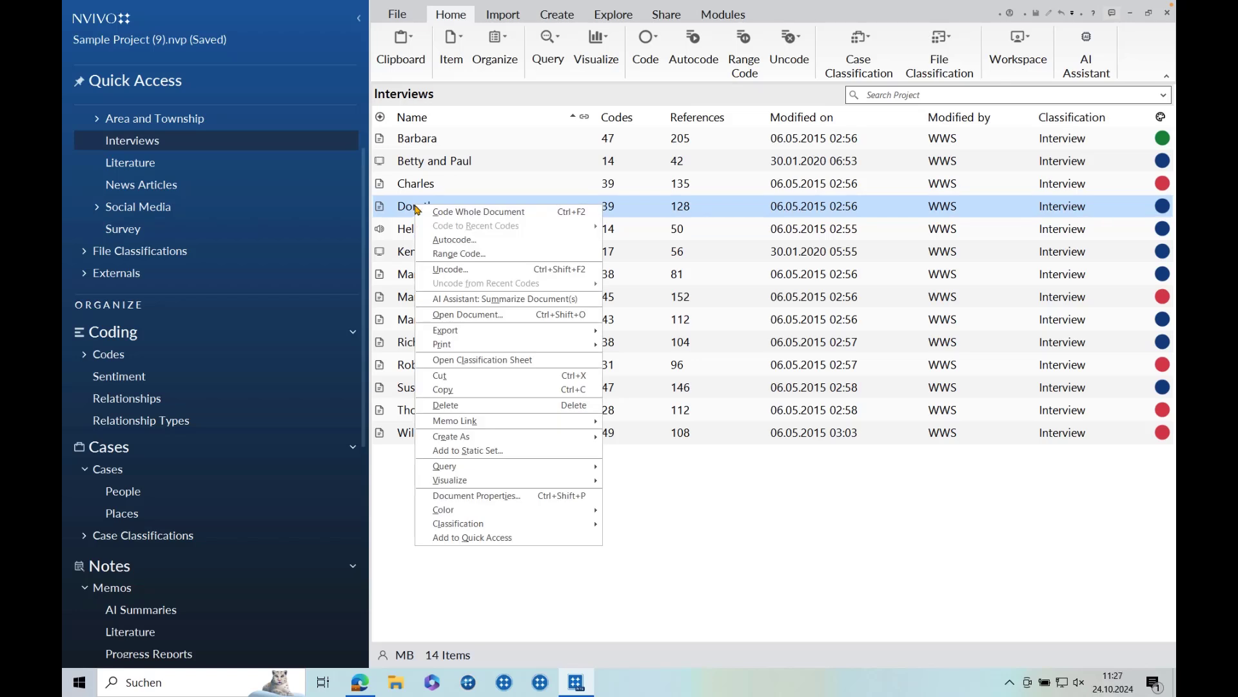
mouse_move(536, 485)
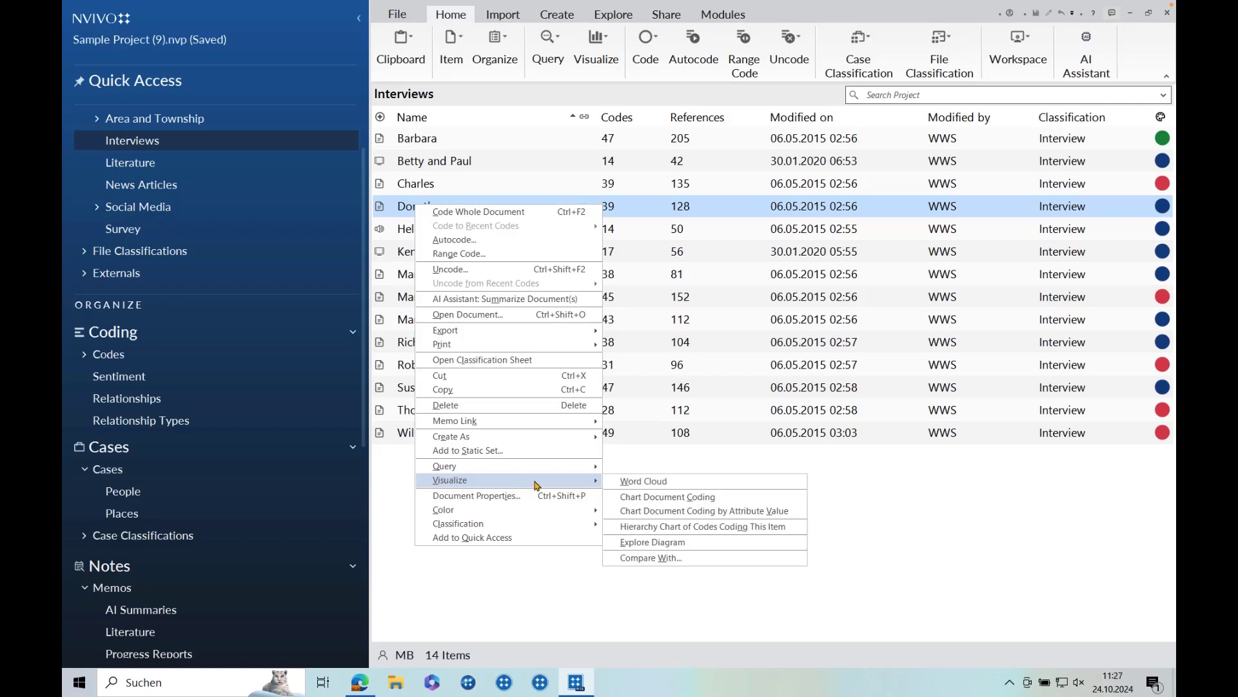
left_click(643, 481)
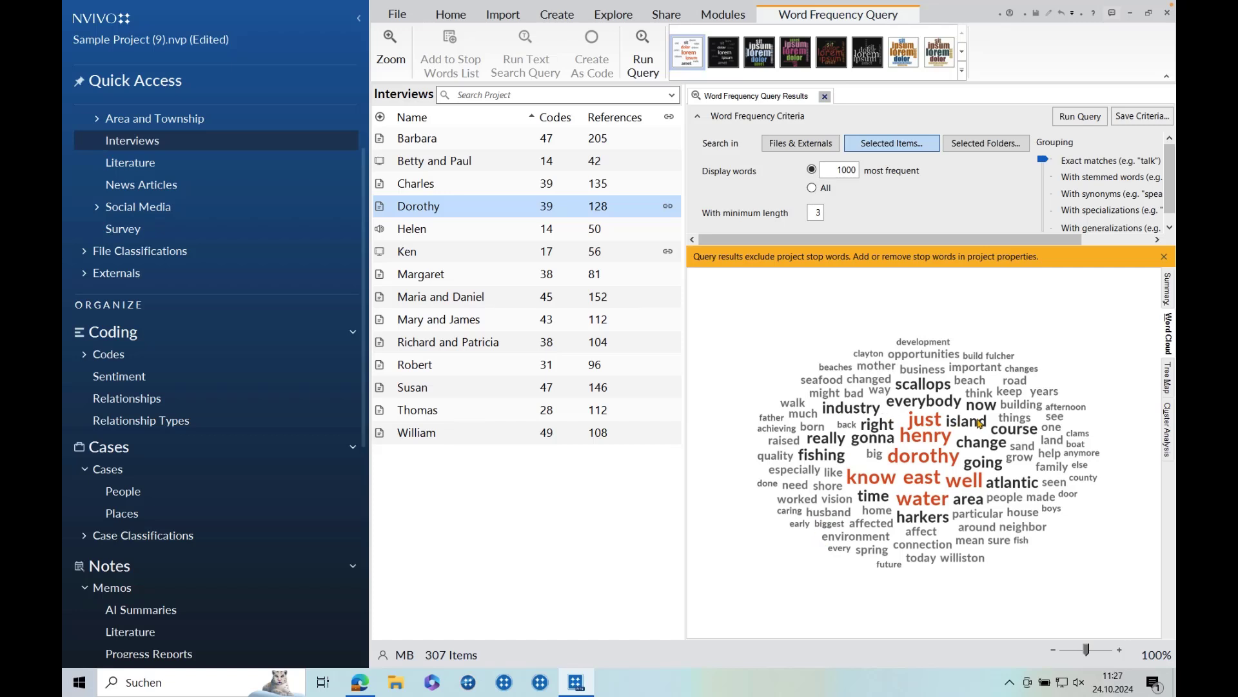
- Preview the coded references for "scallops" from the word cloud, and return to the word frequency results
right_click(921, 387)
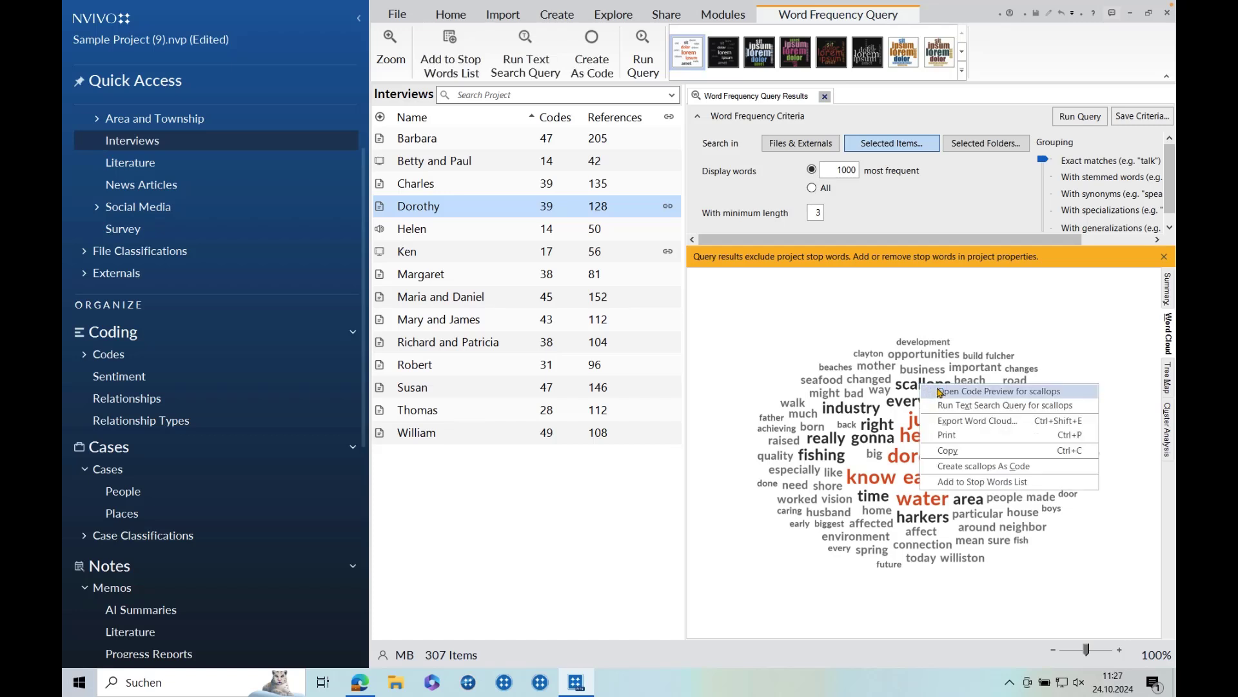
left_click(939, 391)
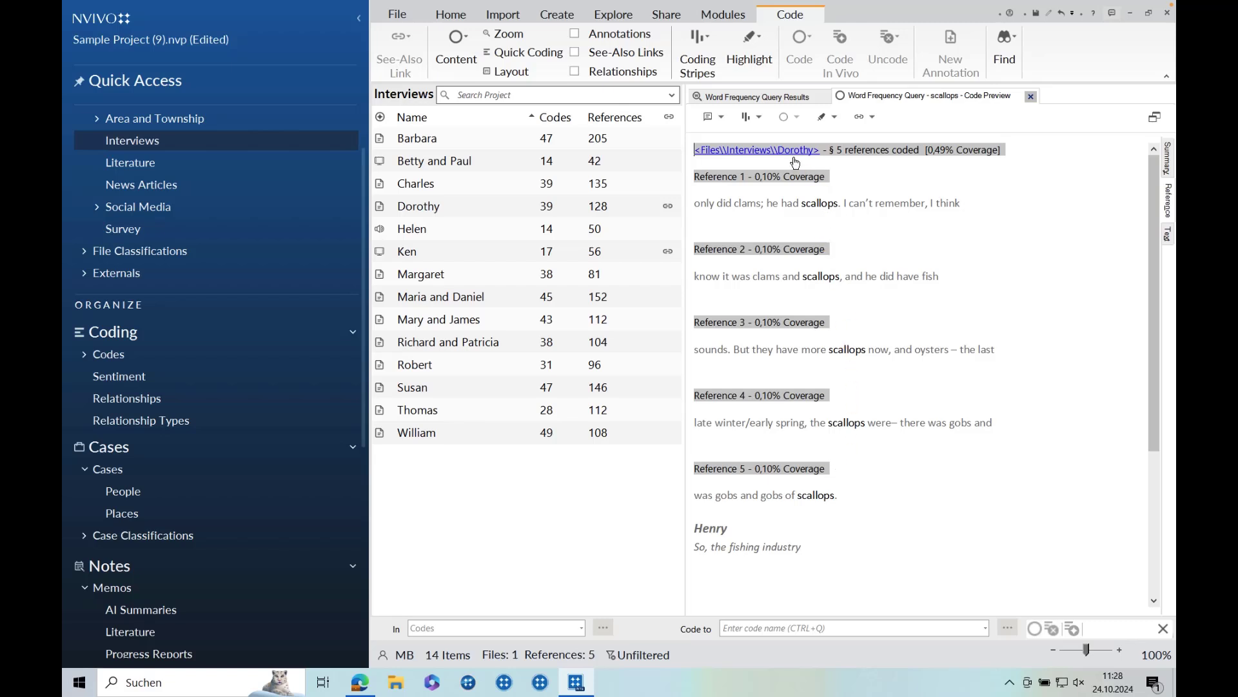
left_click(783, 98)
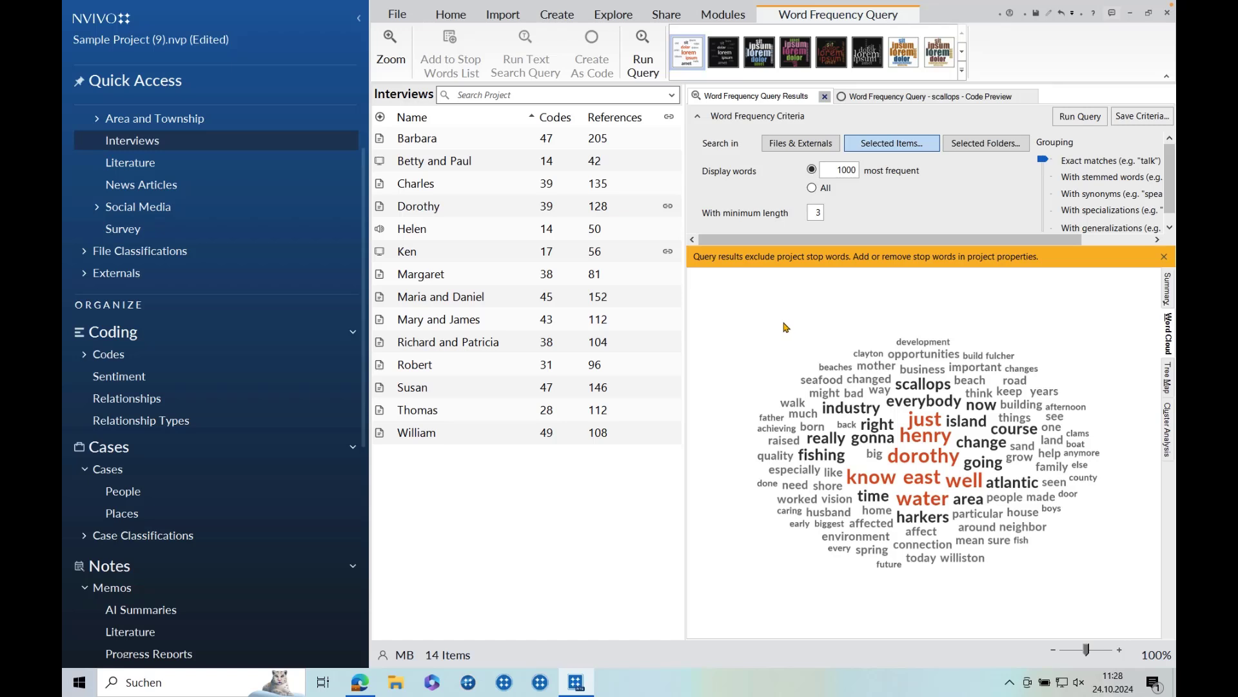
- Run a text search query for "scallops" from the word cloud
right_click(921, 385)
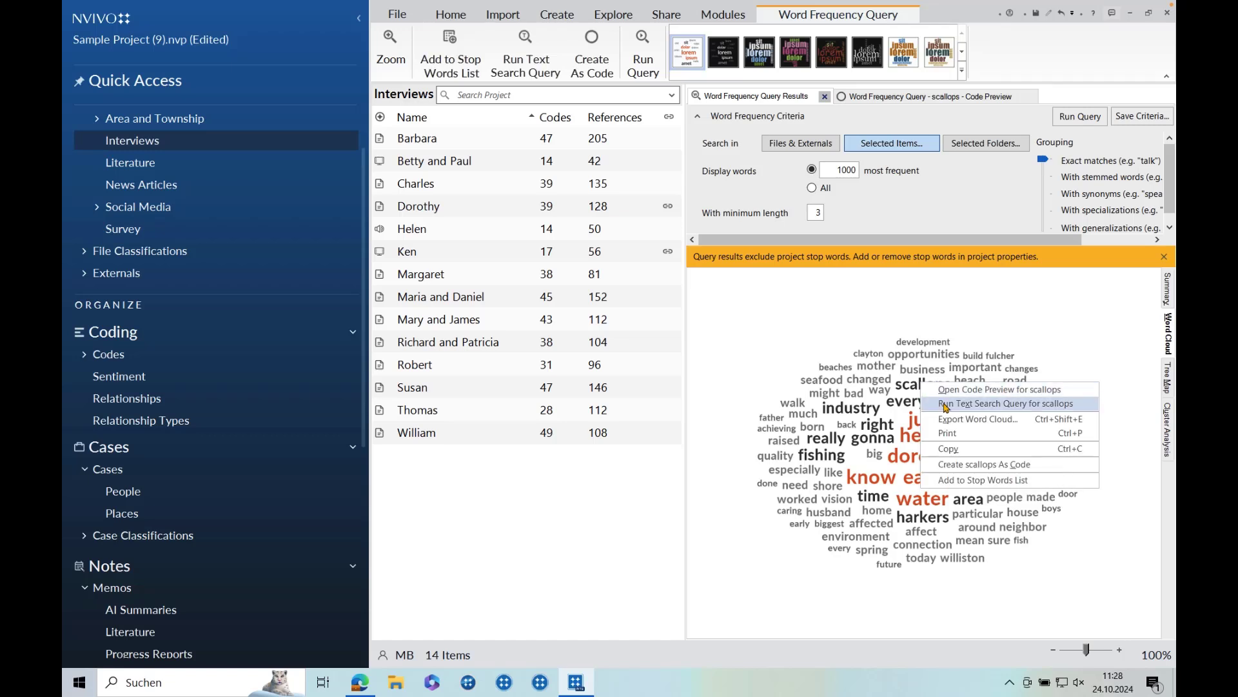
left_click(946, 404)
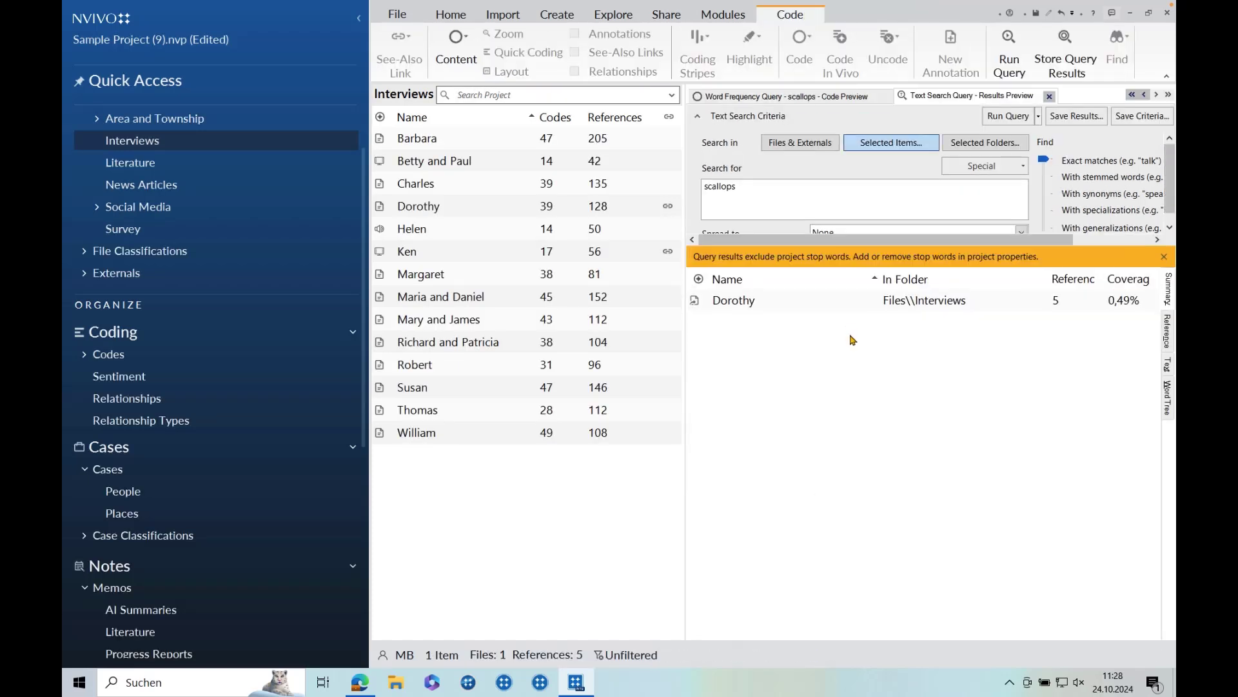
left_click(627, 19)
key("Num_Lock")
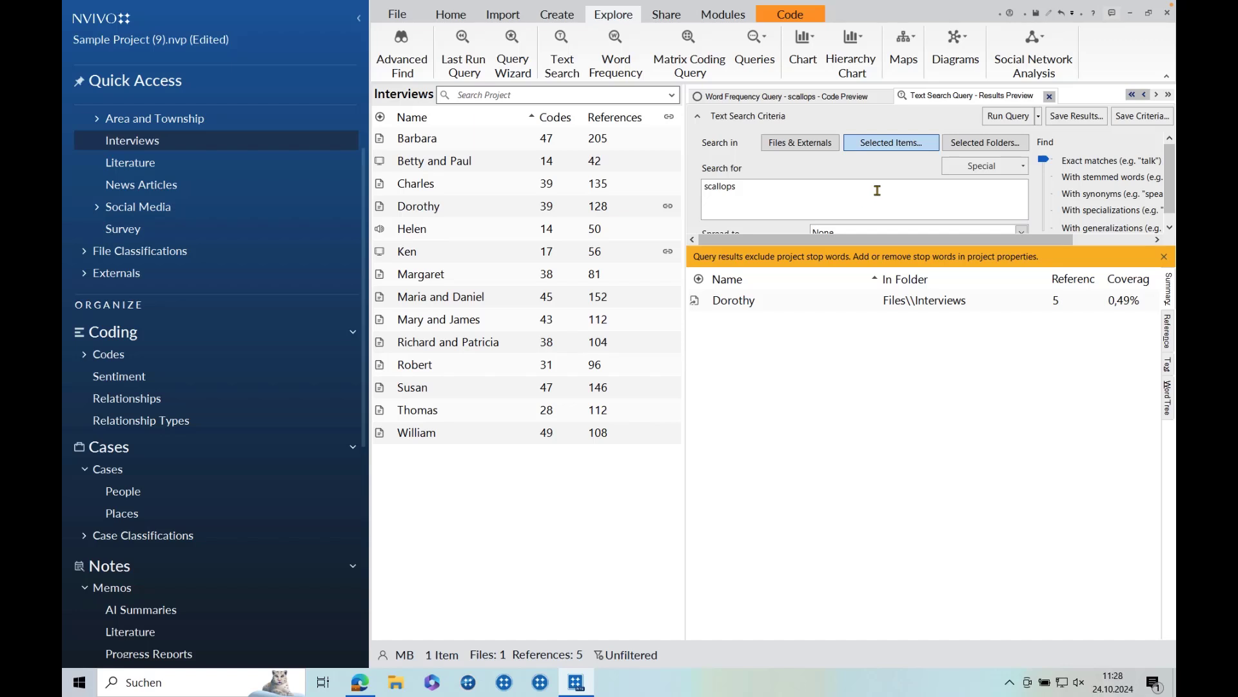
- Change the text search scope to the Interviews folder under Files
left_click(987, 148)
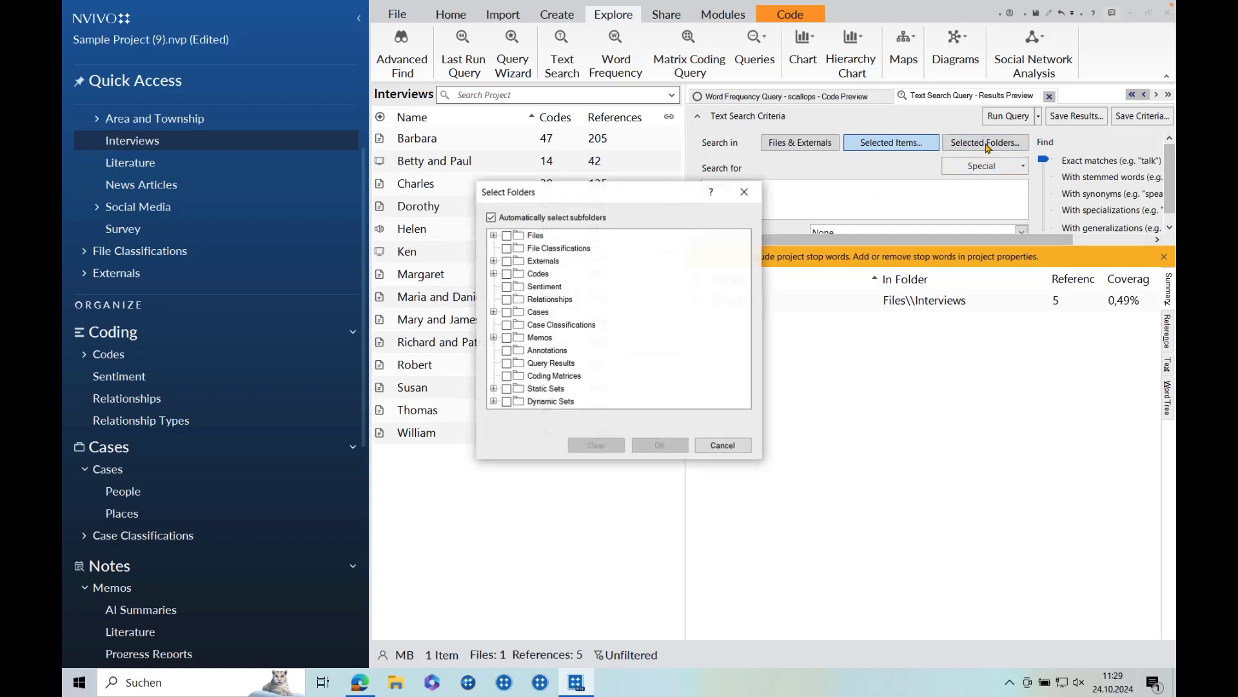
left_click(494, 236)
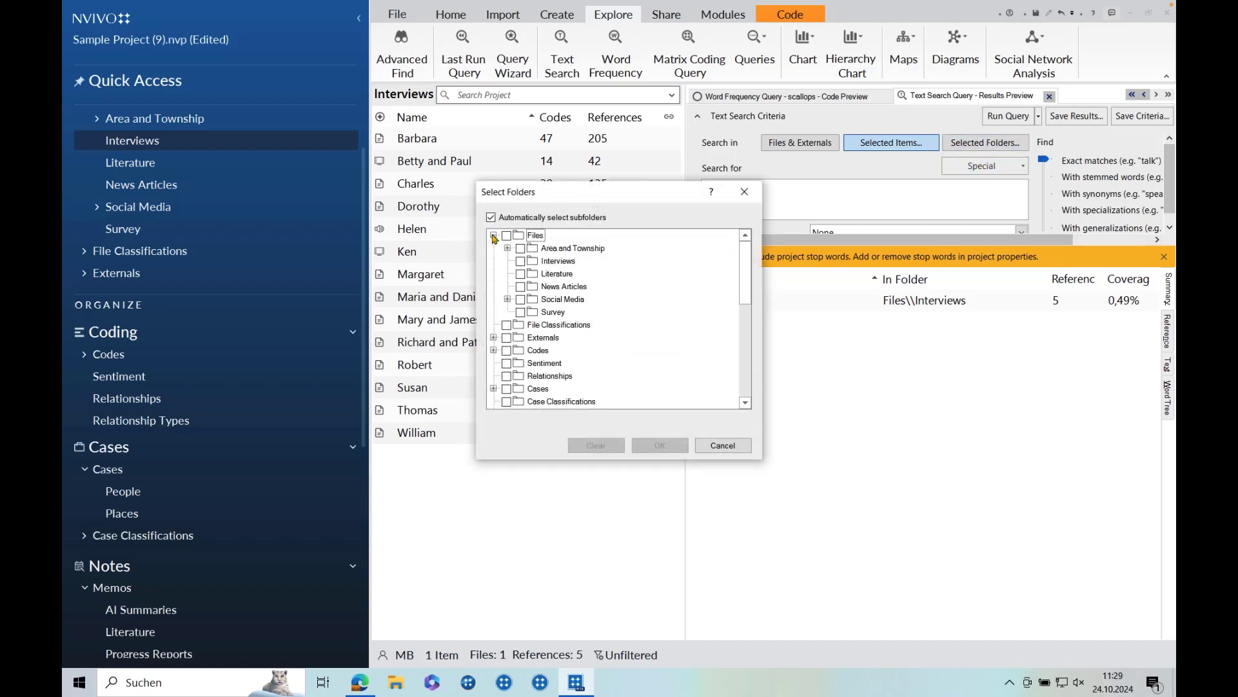
left_click(521, 261)
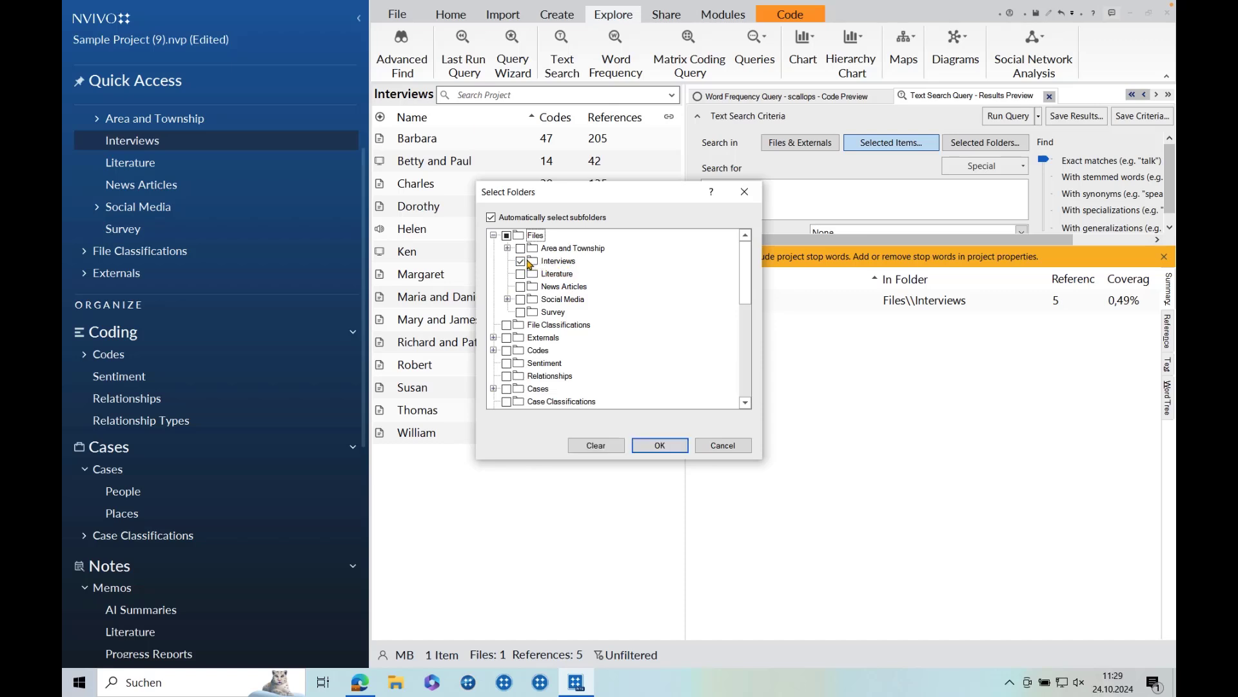
left_click(654, 445)
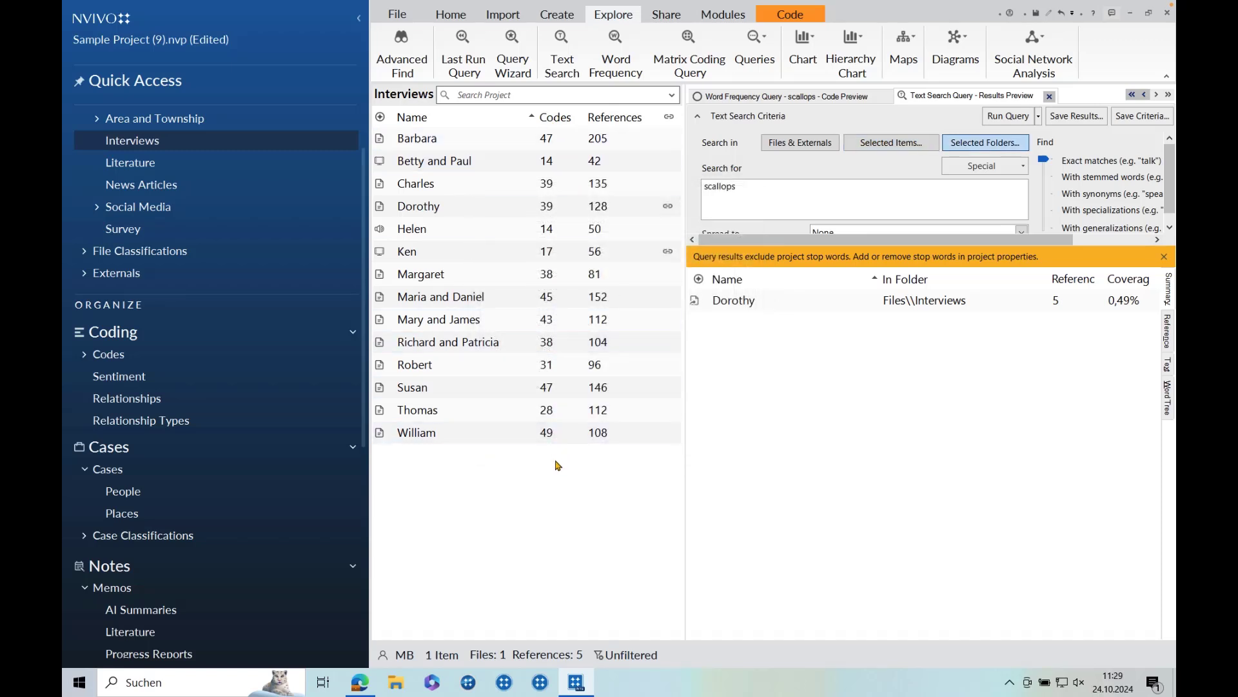
- Broaden the search term to scallop* with the any-characters wildcard and run the query
left_click(749, 186)
left_click(1025, 169)
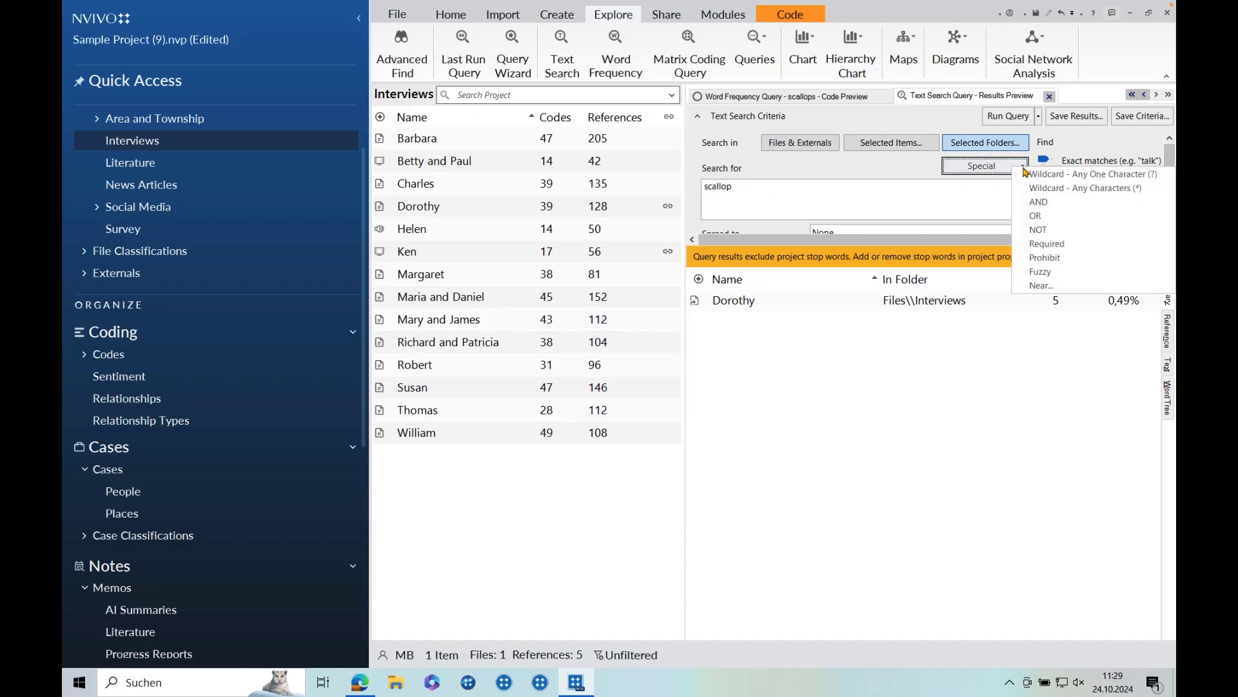
left_click(1050, 188)
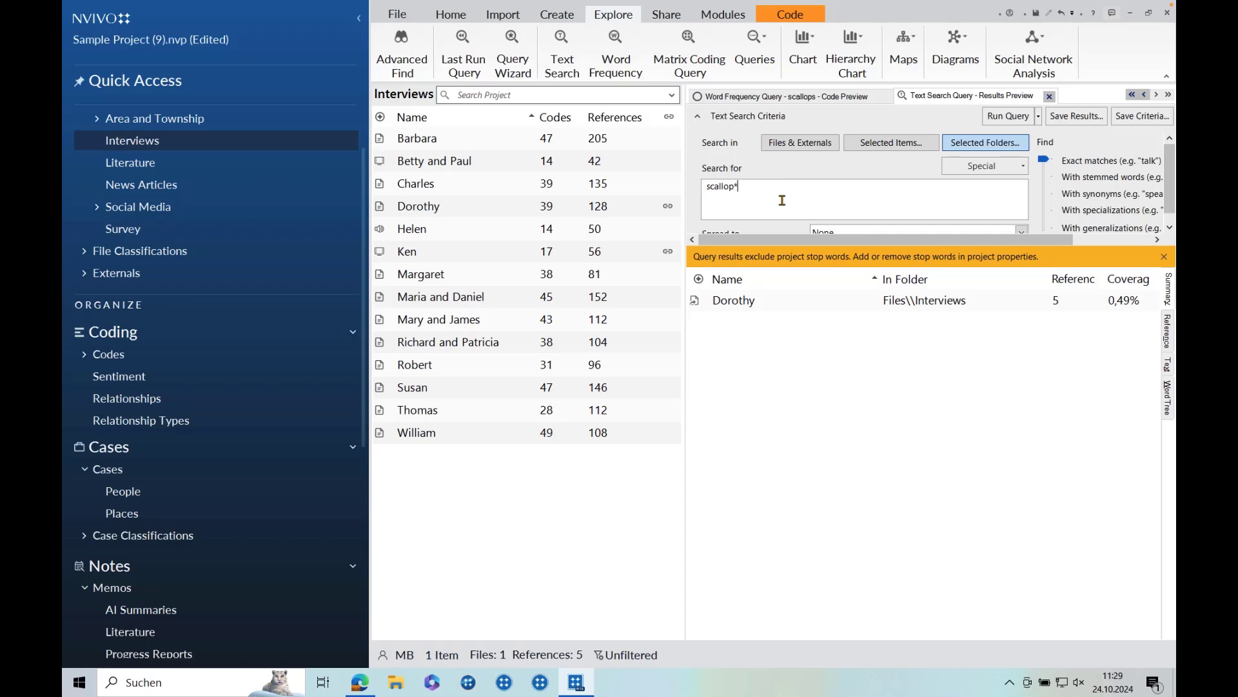
left_click(1008, 119)
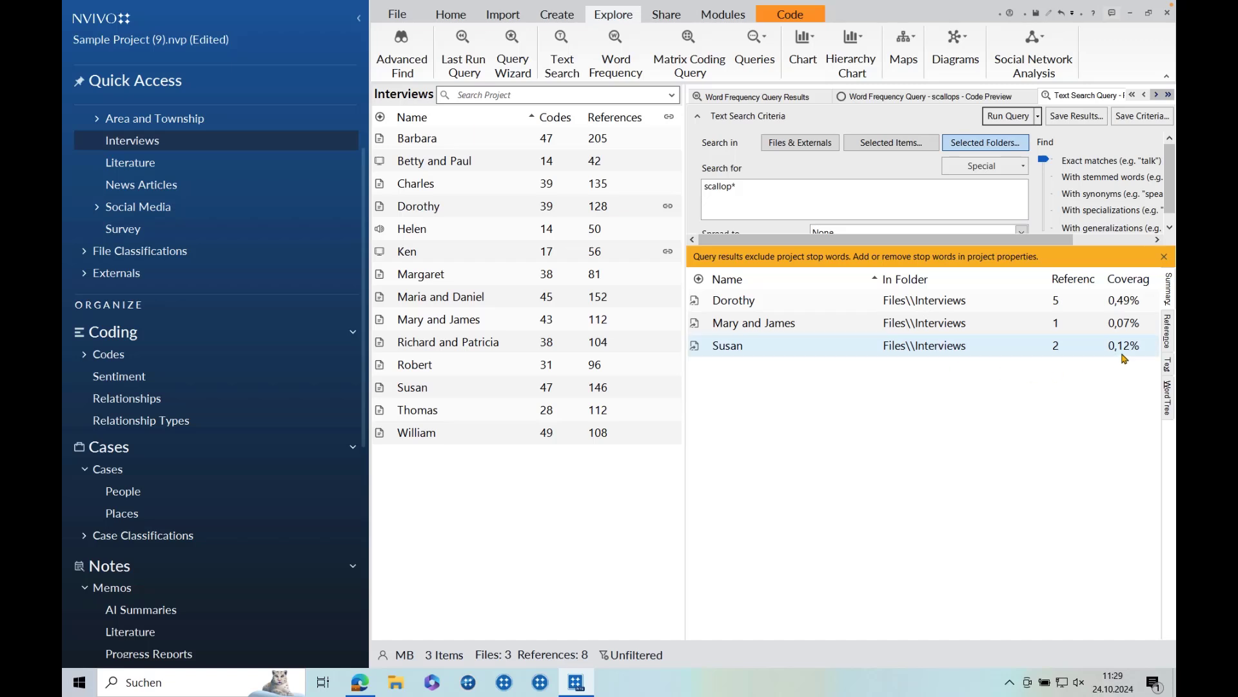
- Read through the text references found for scallop* across the interviews
left_click(1168, 329)
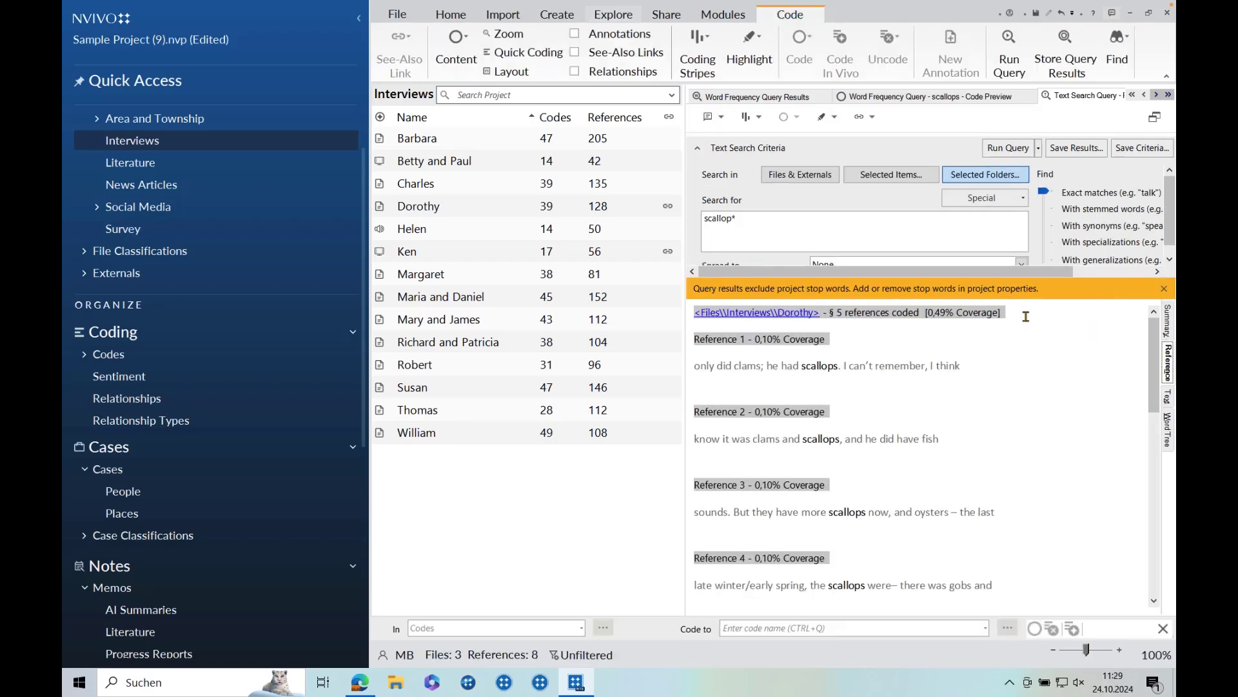
scroll(931, 359, "down", 3)
scroll(931, 359, "down", 6)
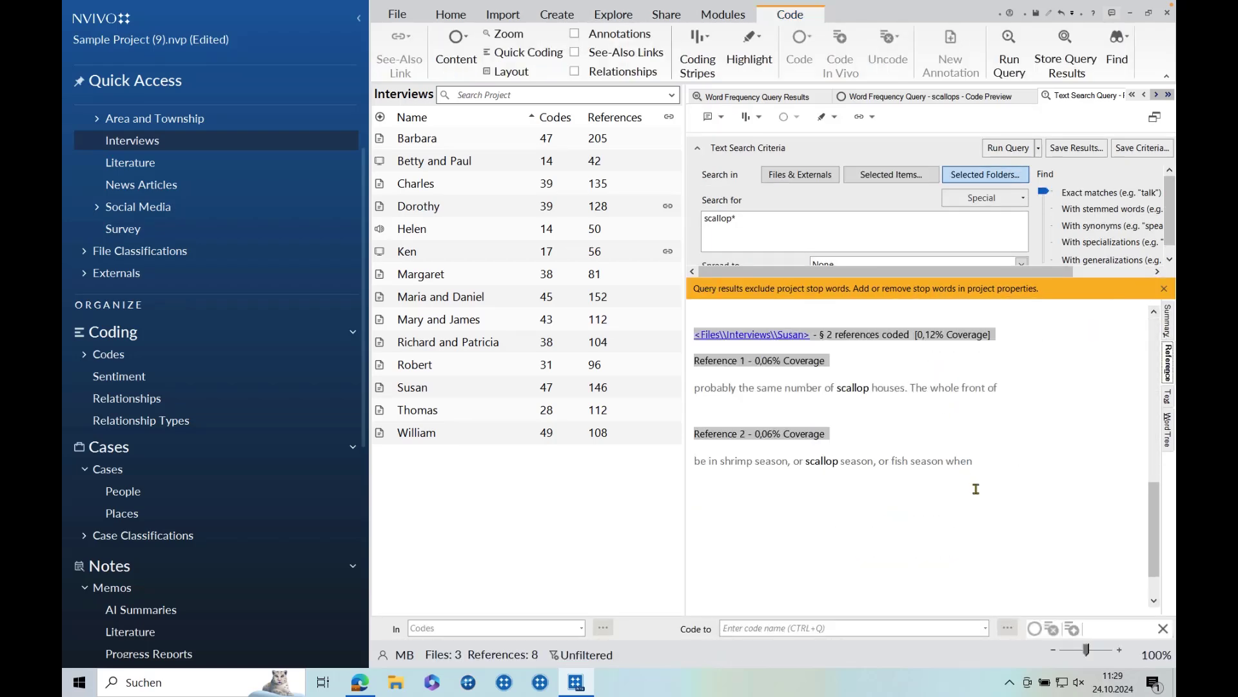
scroll(976, 489, "up", 2)
scroll(976, 489, "up", 8)
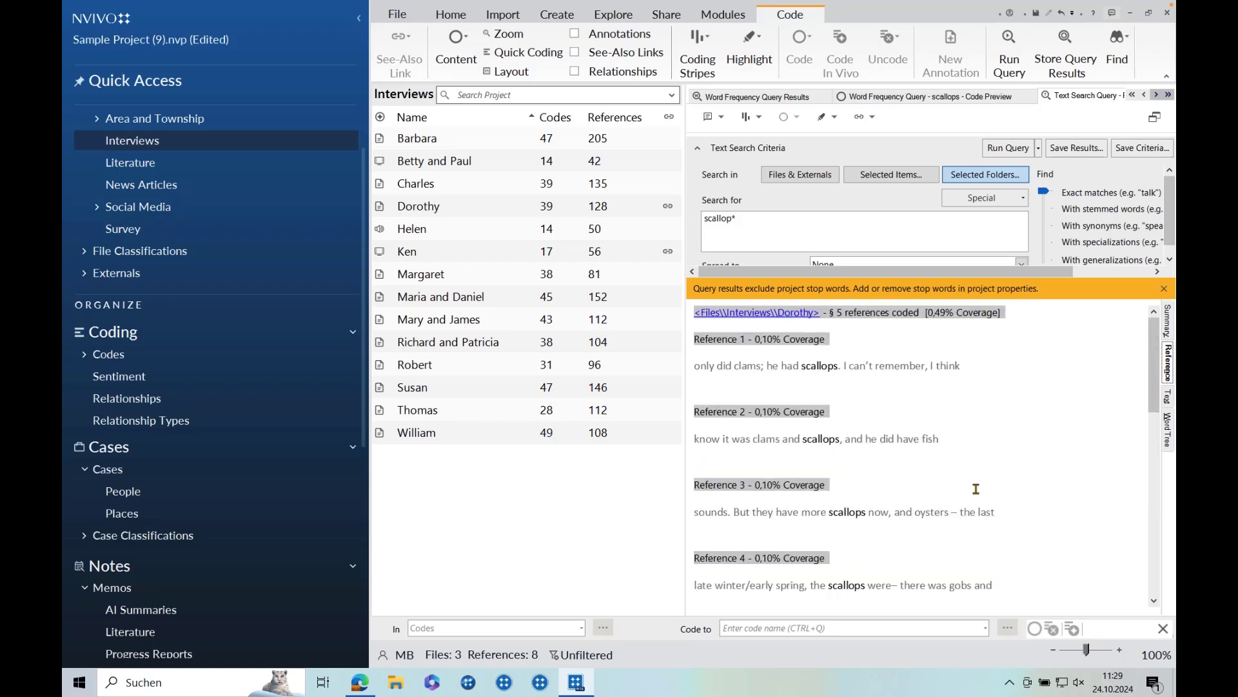
- Show the results as a word tree and highlight the branches "baby shrimp, juvenile shrimp, clams" and "was gobs and gobs of"
left_click(1170, 438)
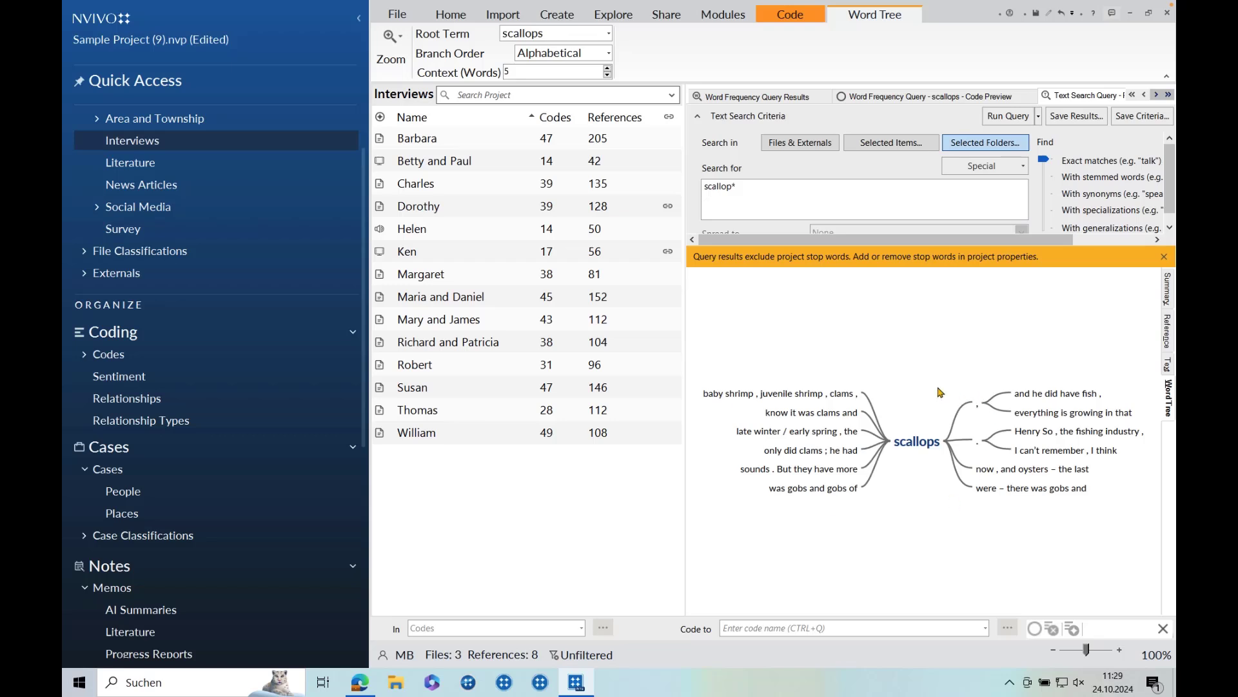
left_click(783, 395)
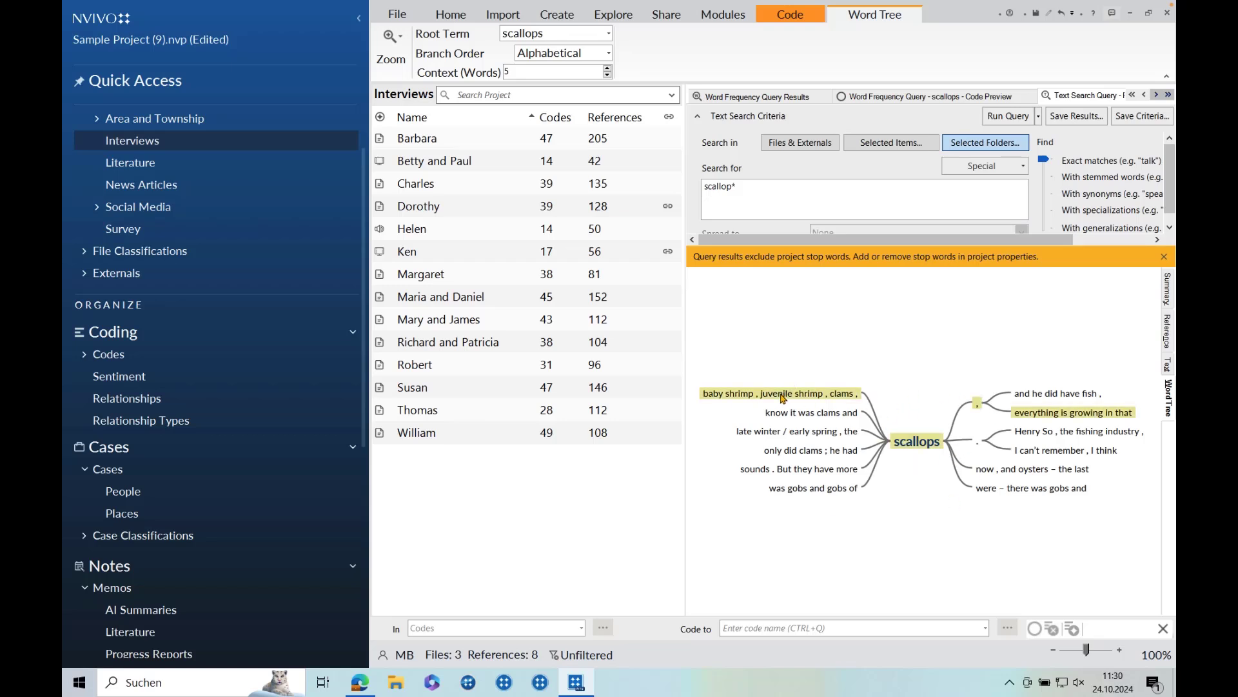
left_click(797, 490)
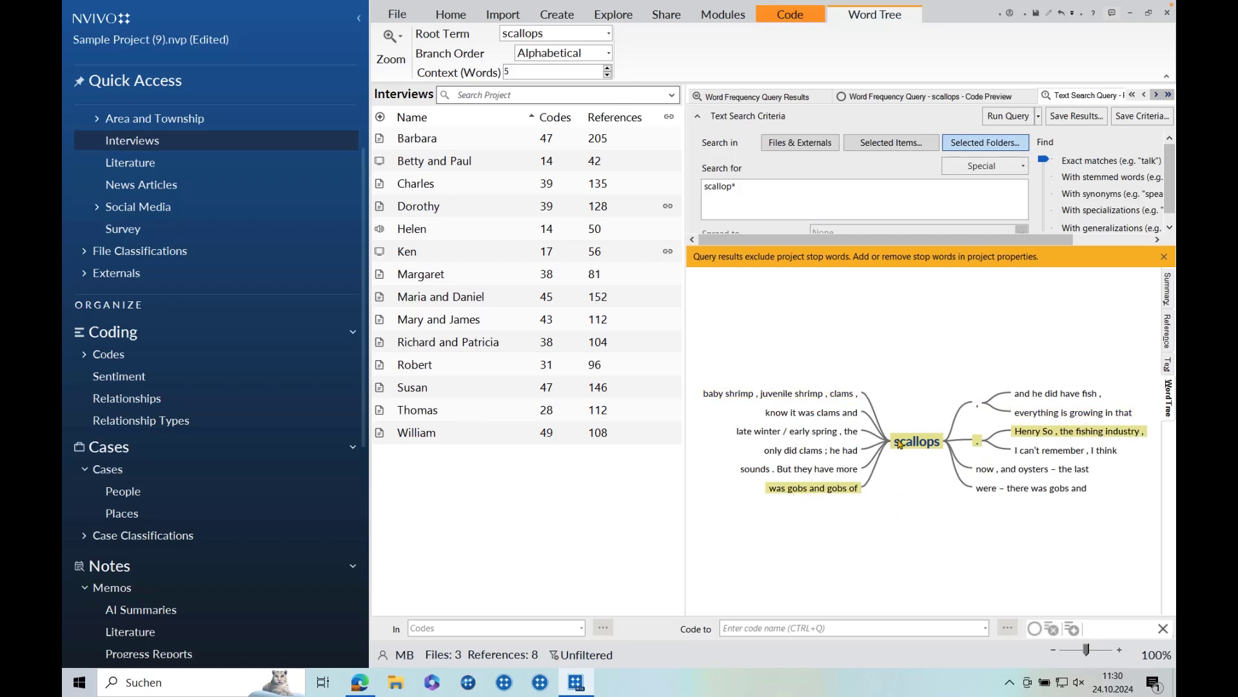
right_click(878, 355)
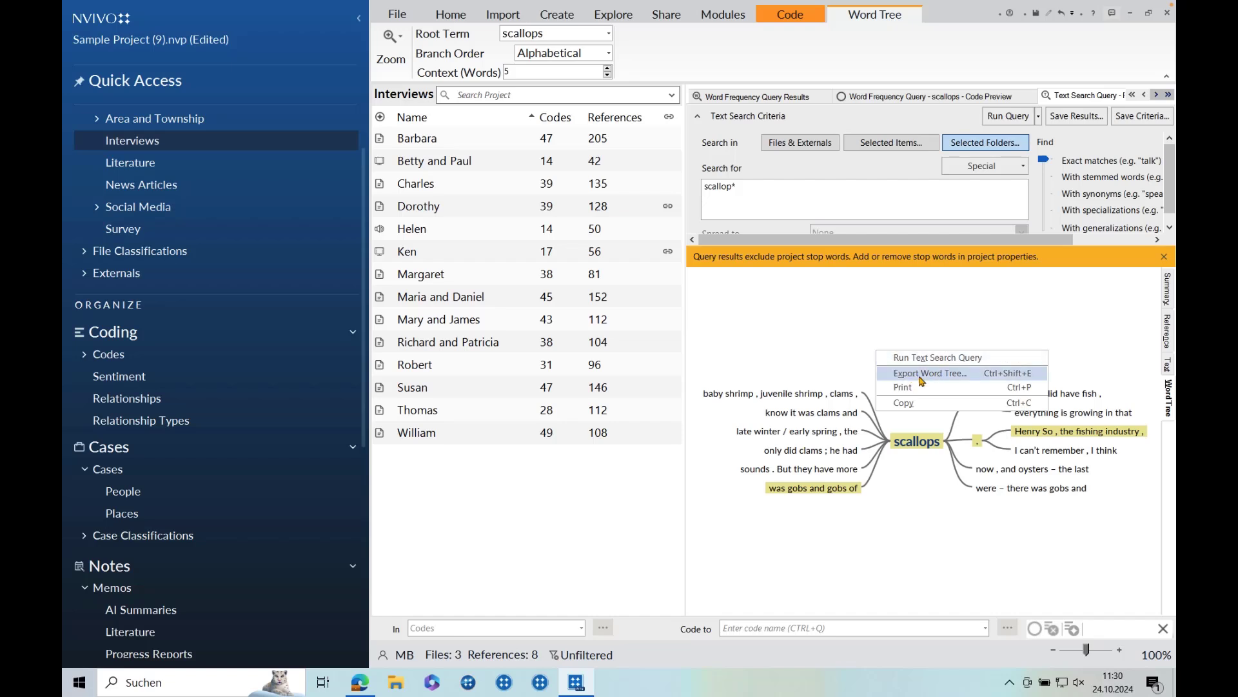
left_click(841, 332)
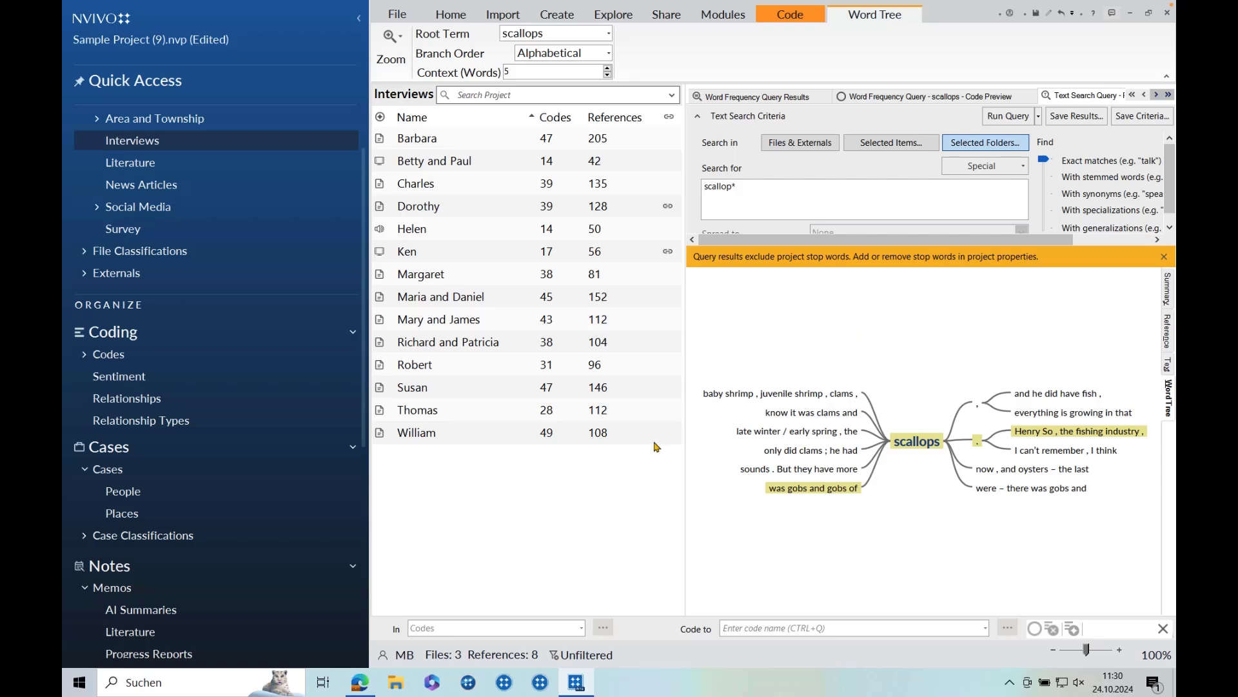
- Examine the attribute values in the properties of the Dorothy case under People, Interview Participants, and close the dialog
left_click(135, 494)
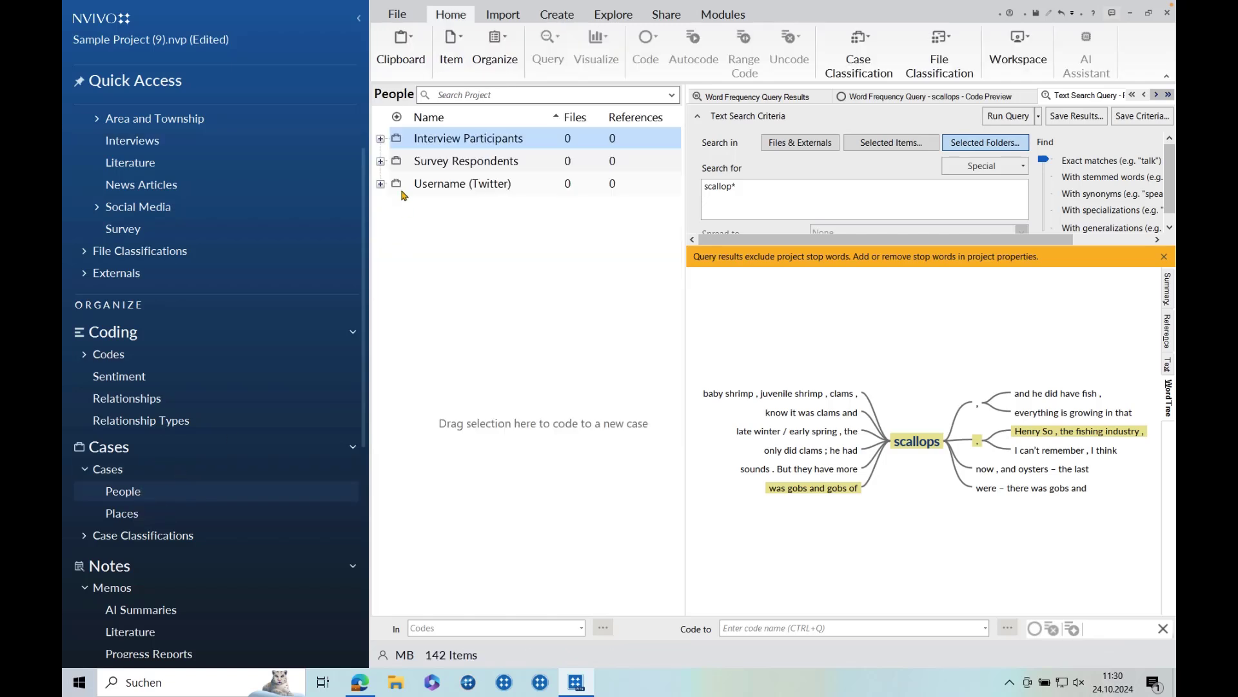
left_click(381, 140)
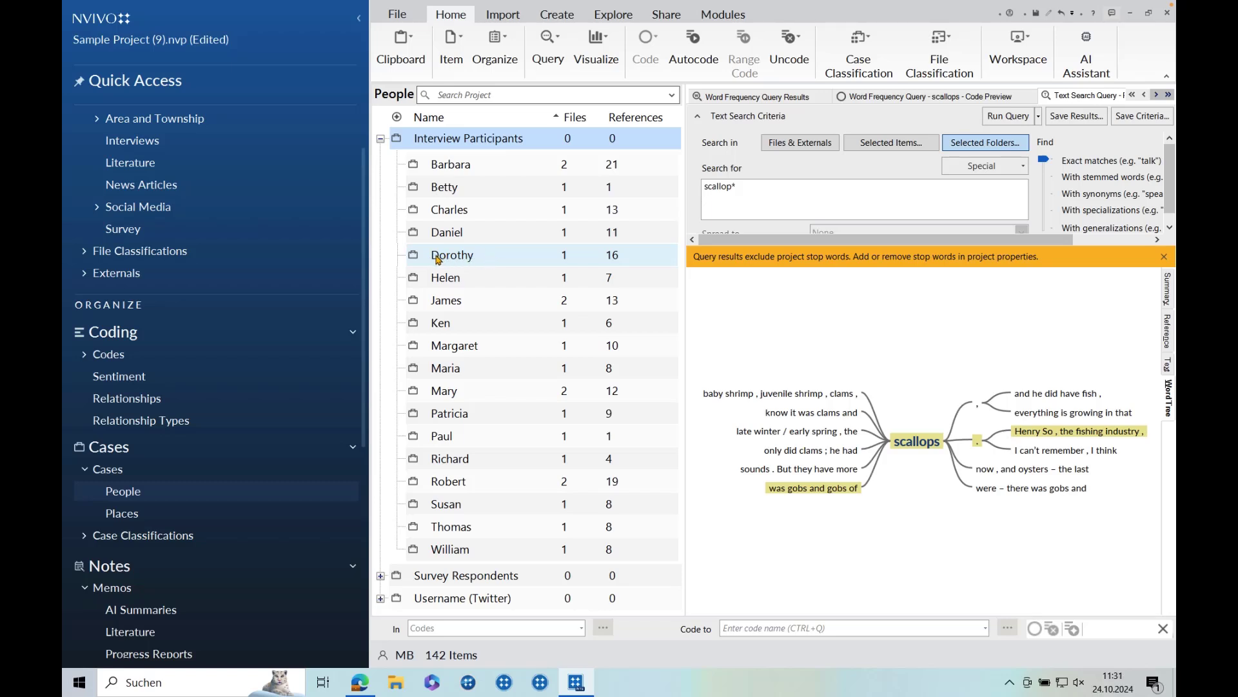
left_click(437, 258)
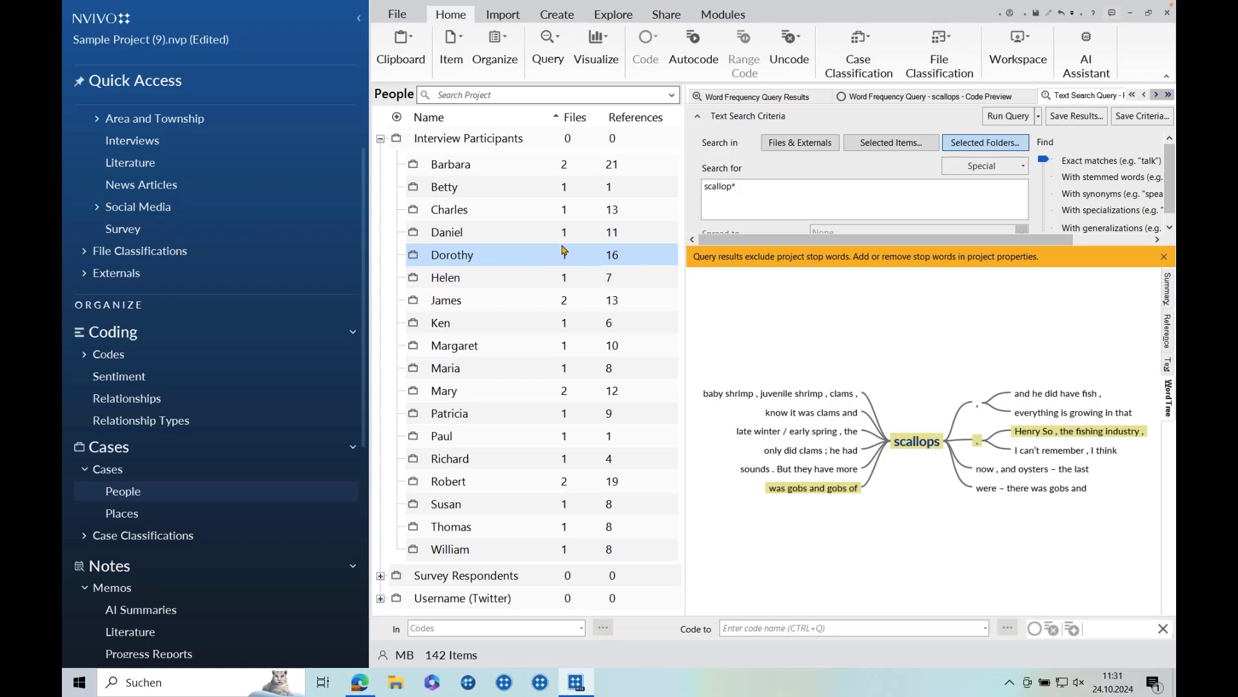
right_click(456, 259)
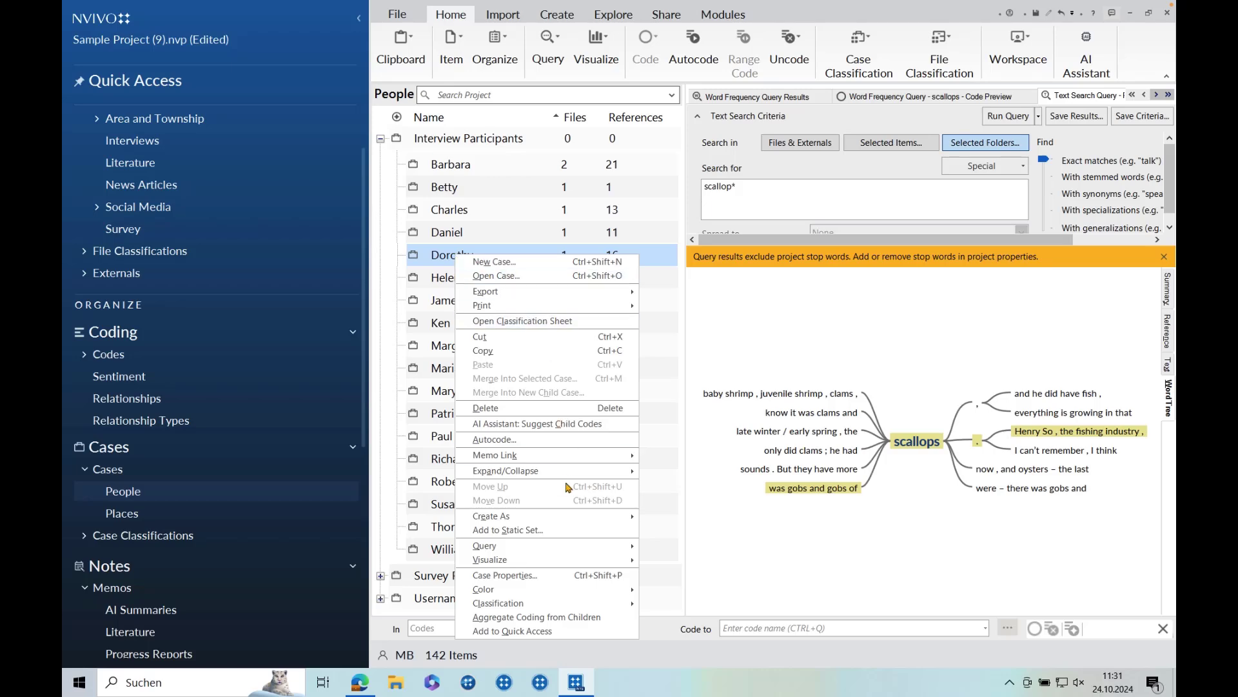
left_click(544, 576)
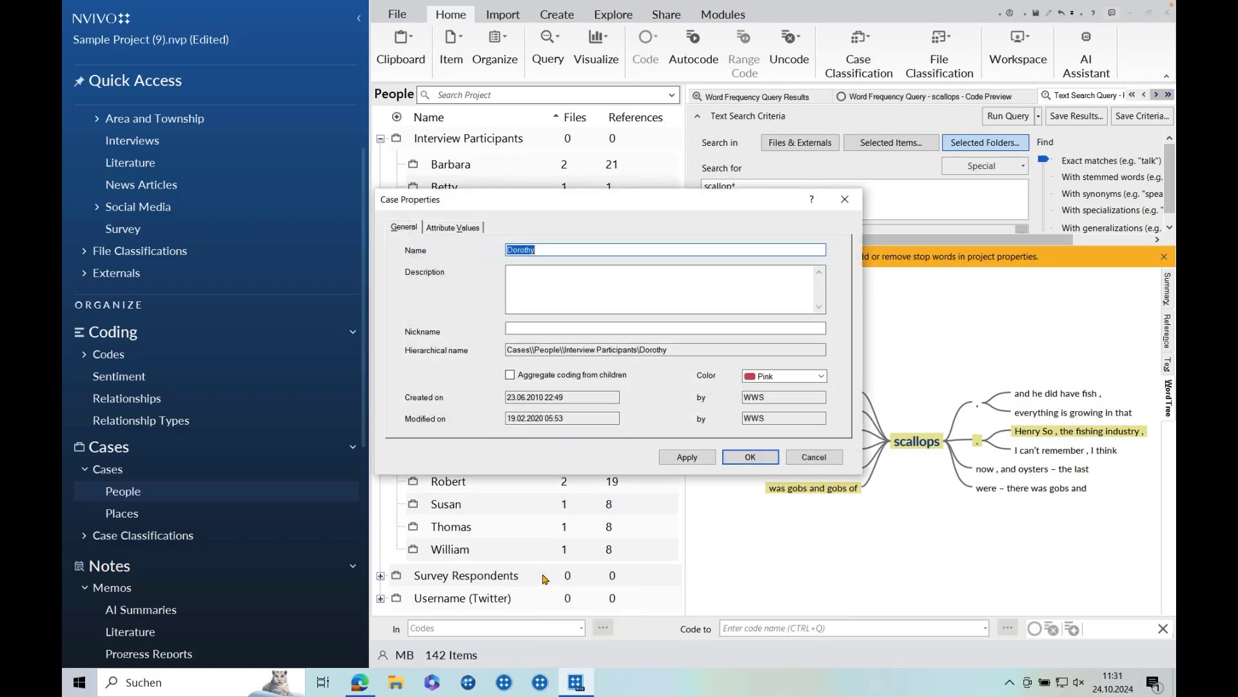
left_click(454, 229)
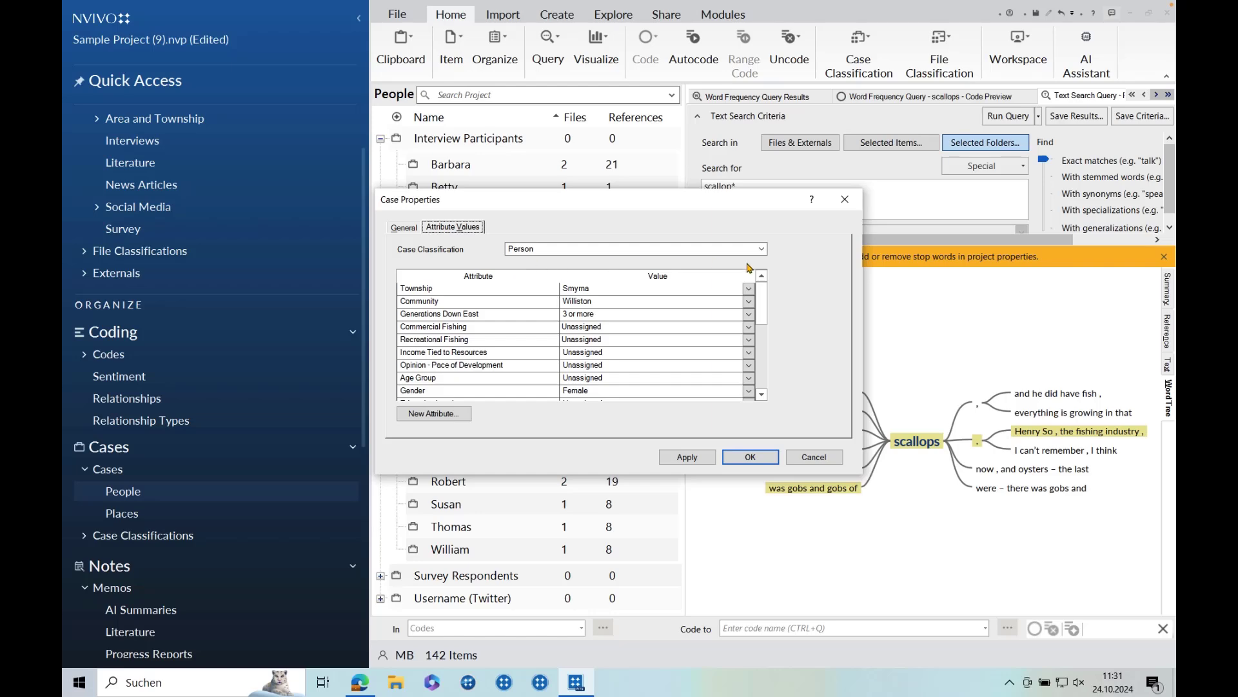
left_click(845, 203)
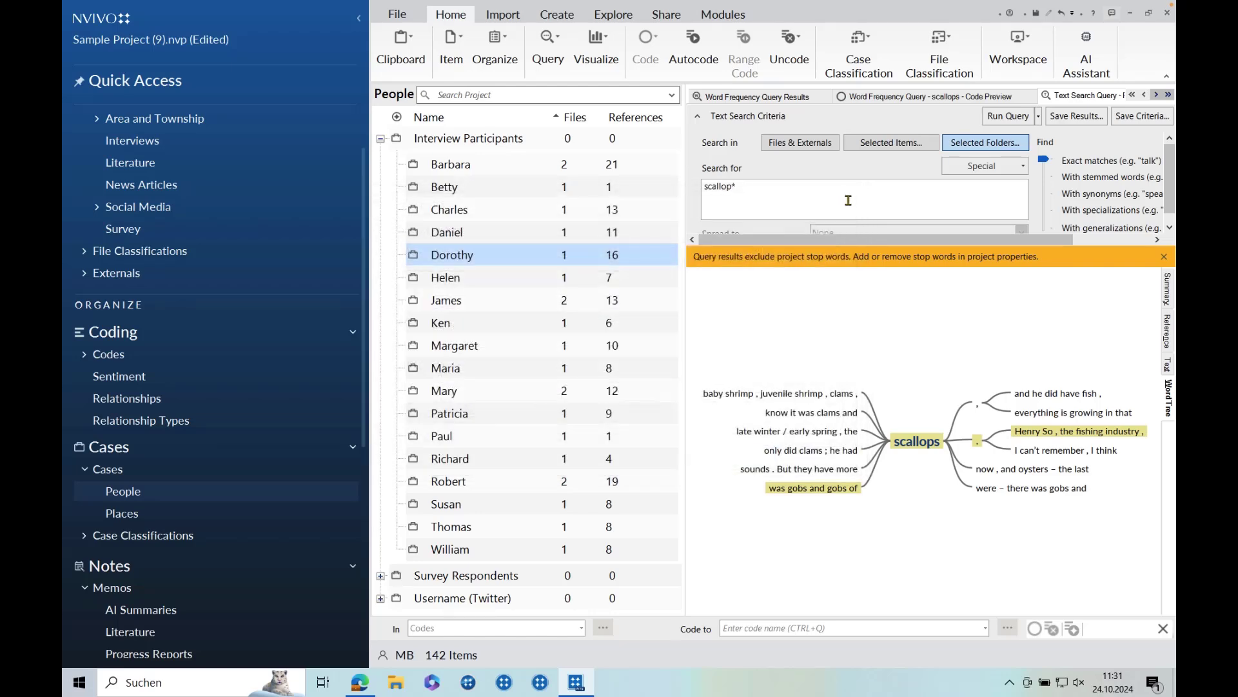
left_click(609, 19)
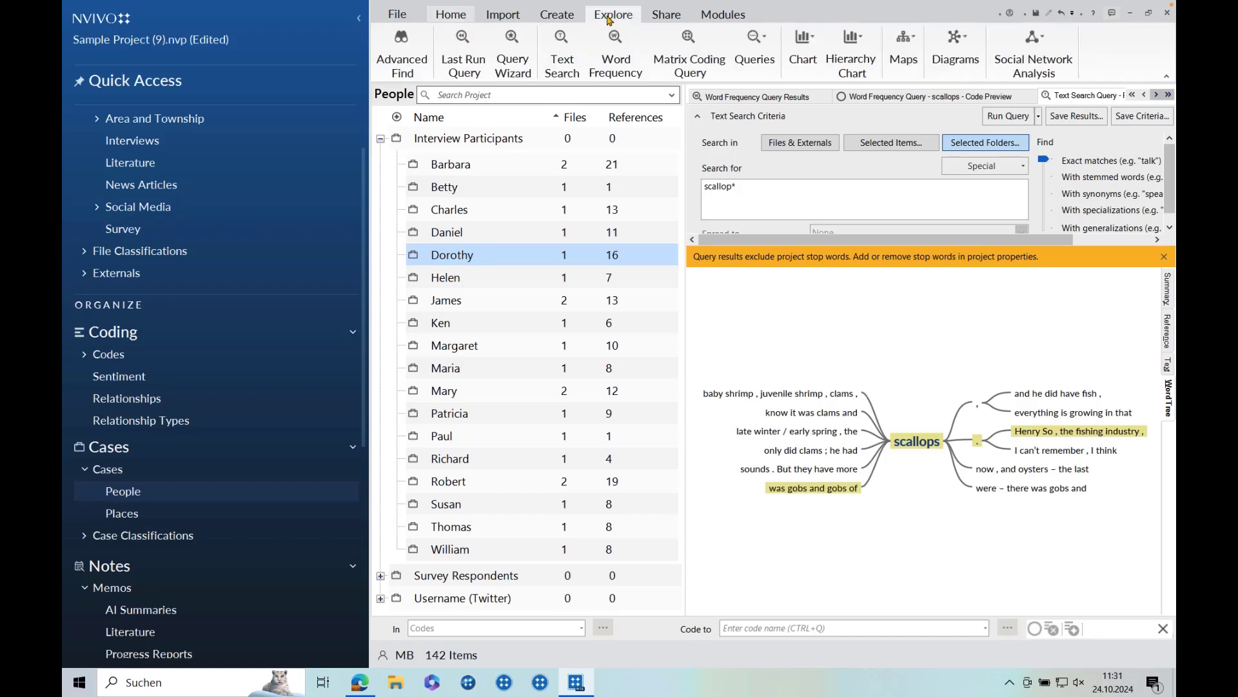
left_click(762, 69)
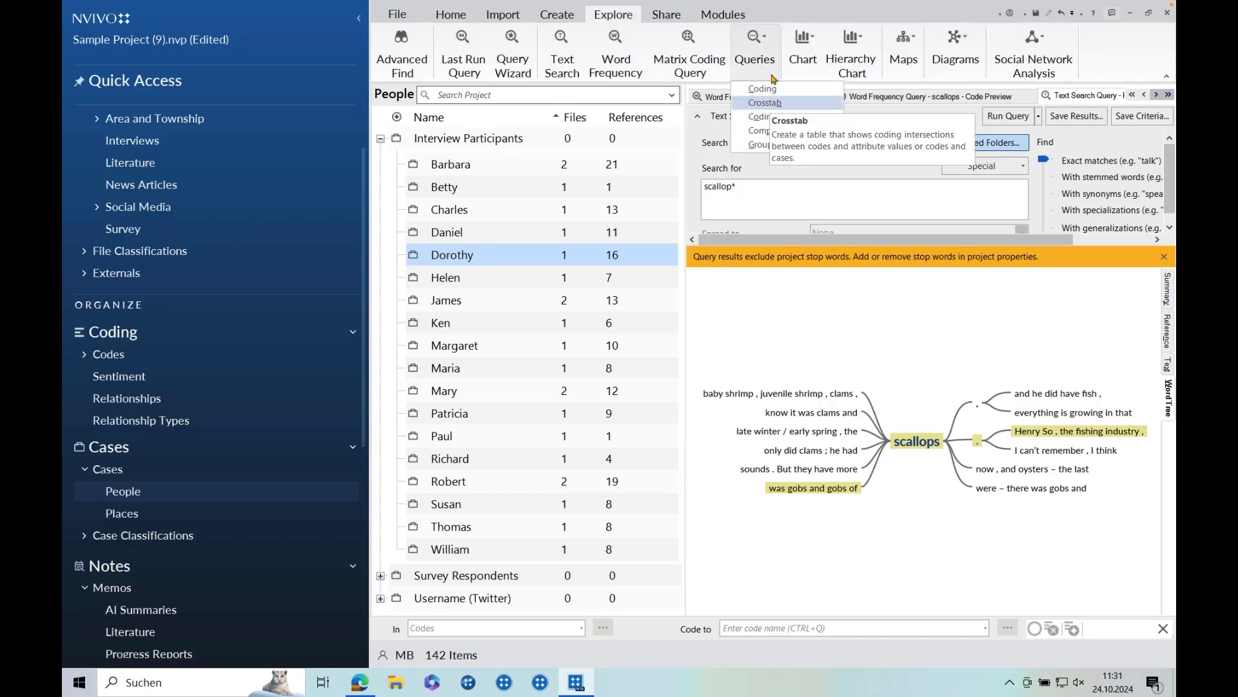
left_click(777, 21)
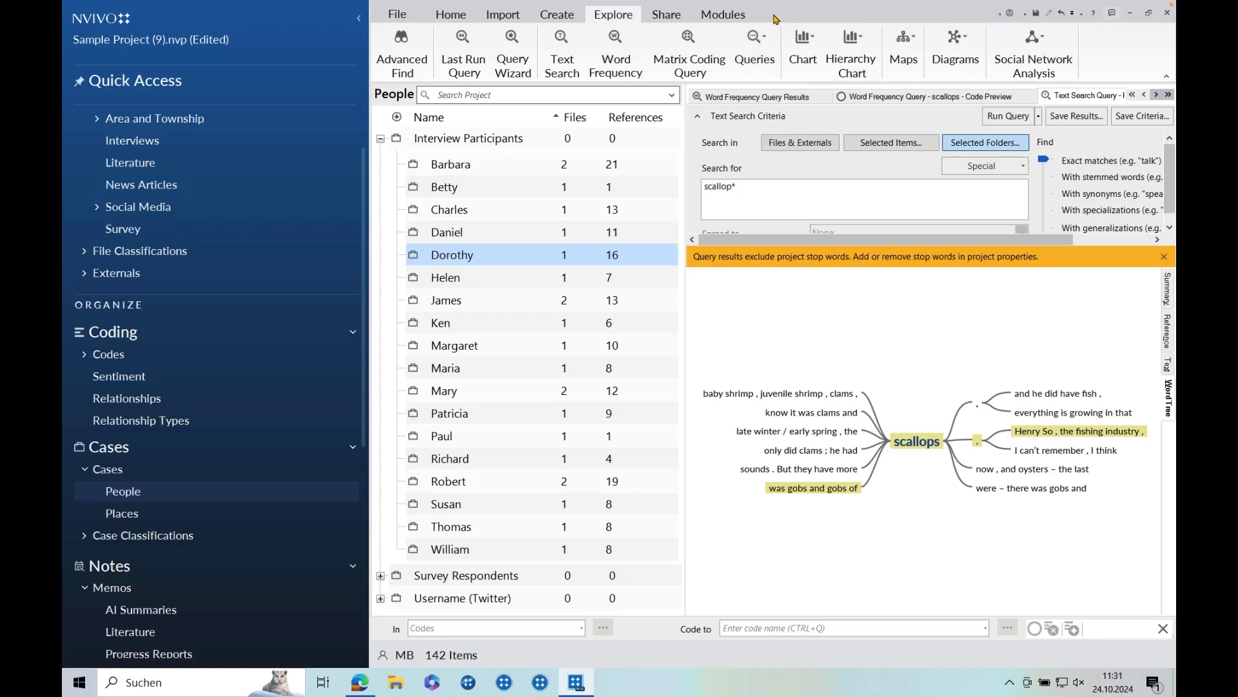
key("Num_Lock")
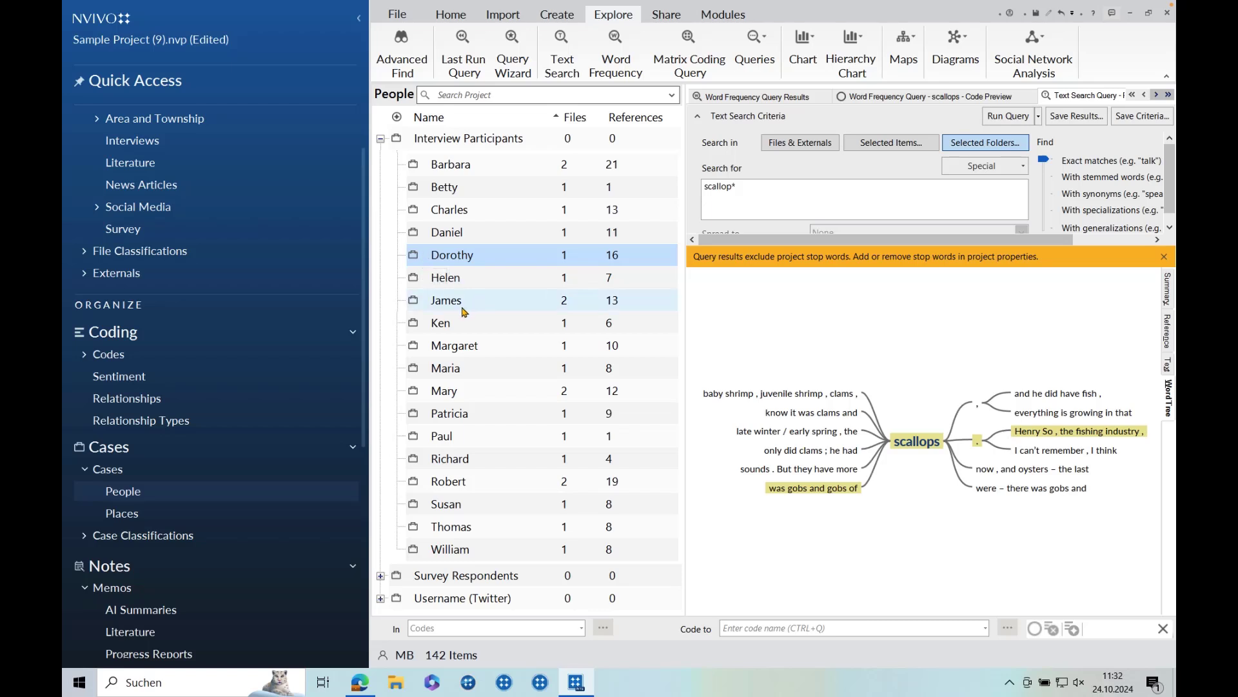
- View the list of relationship types defined in the project
left_click(155, 425)
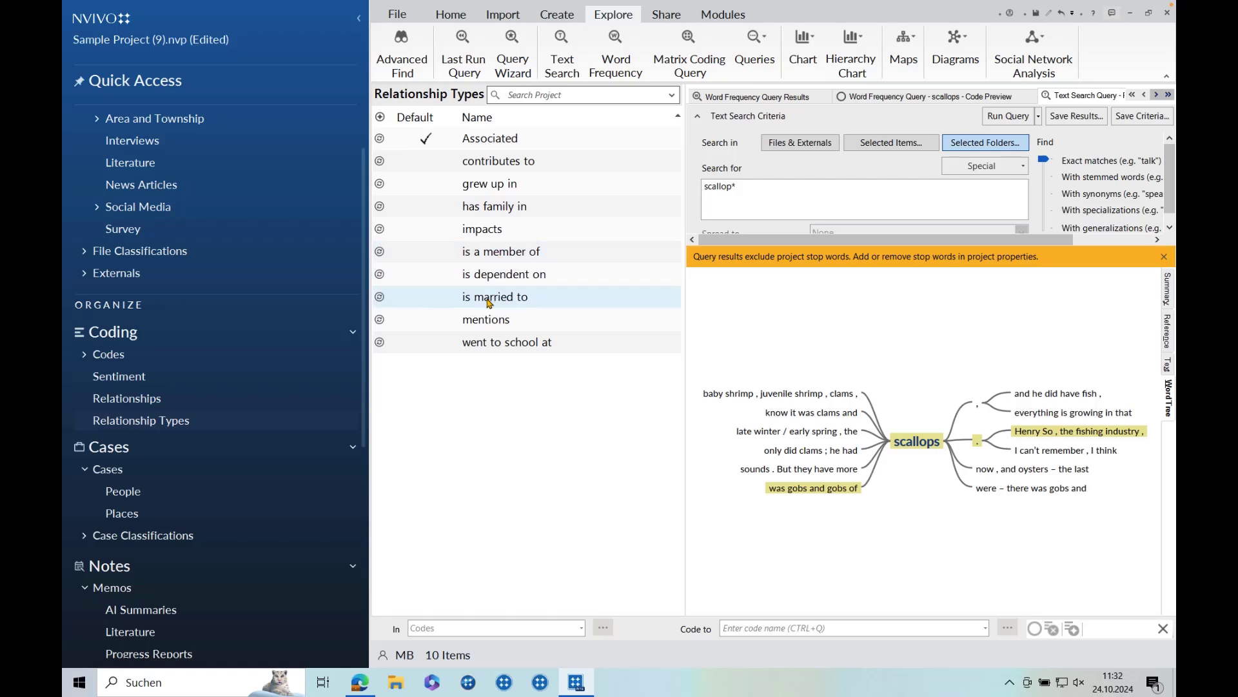
- Create an egocentric sociogram for the highlighted interview participant in the People cases and collapse the navigation pane
left_click(120, 491)
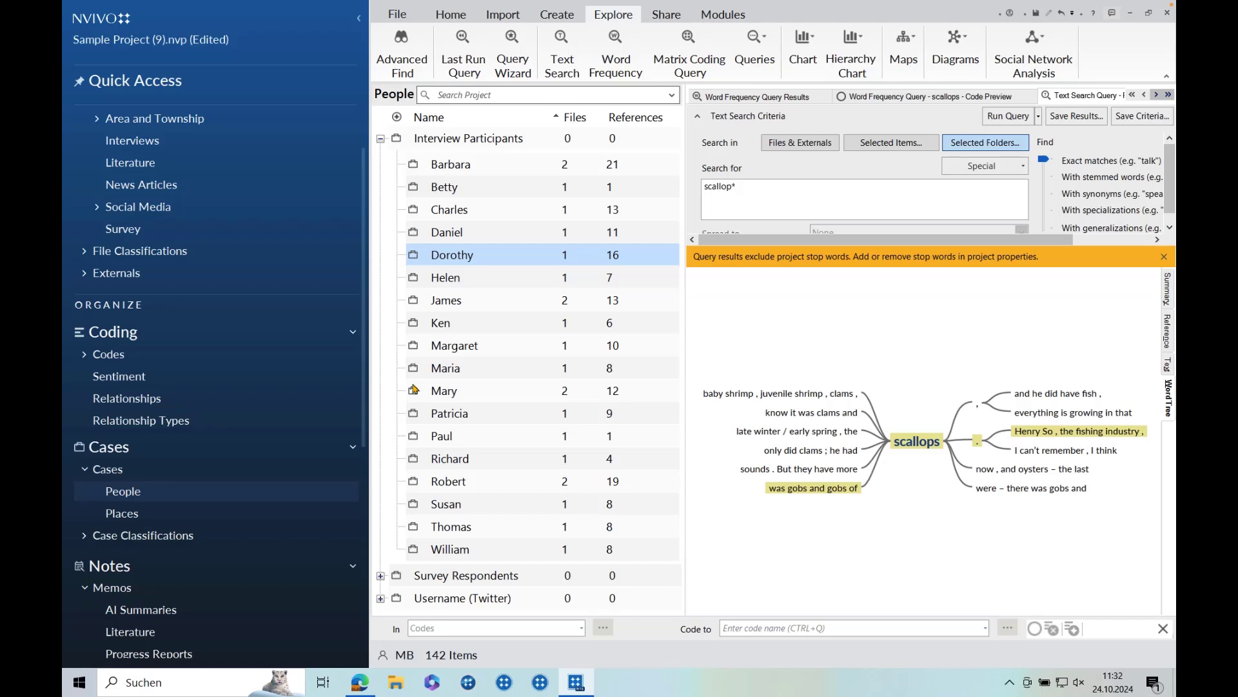
right_click(454, 260)
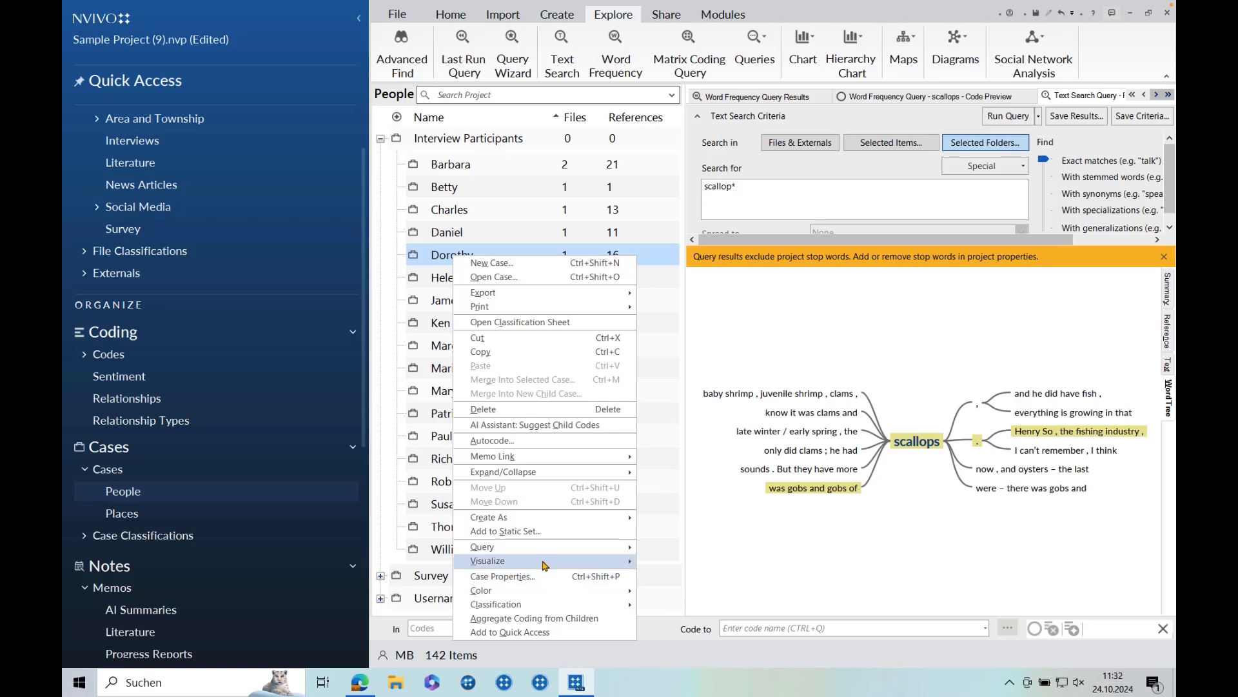
mouse_move(544, 565)
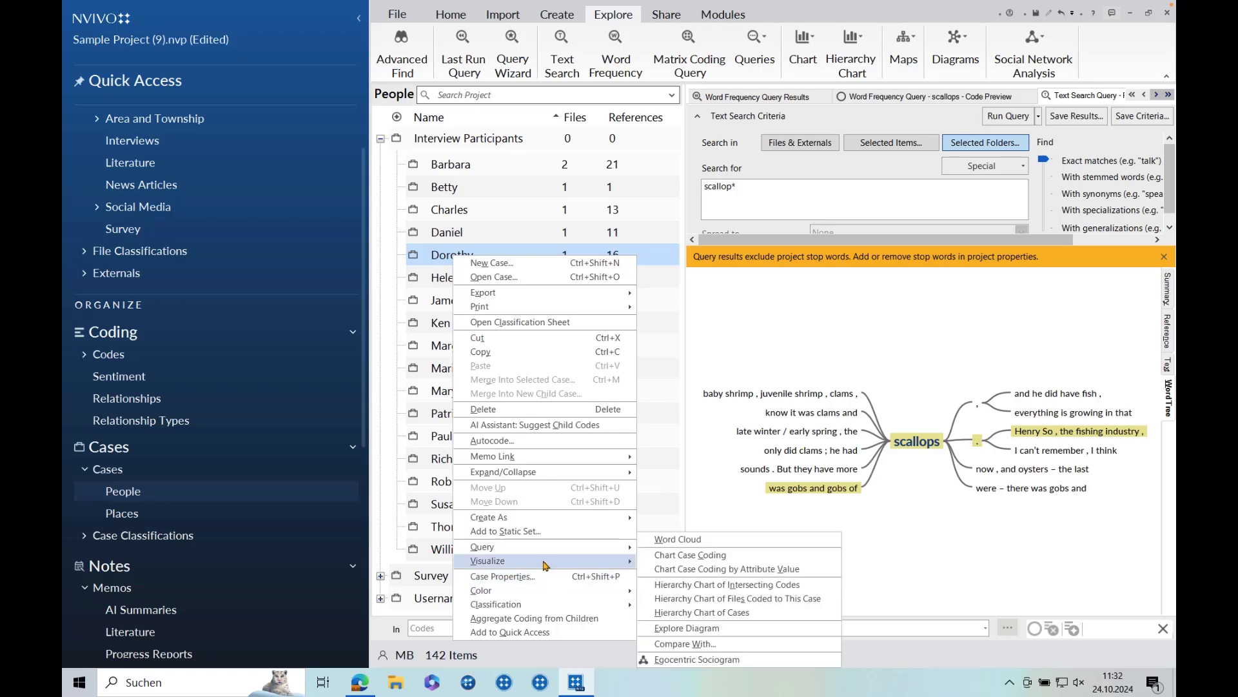
left_click(702, 659)
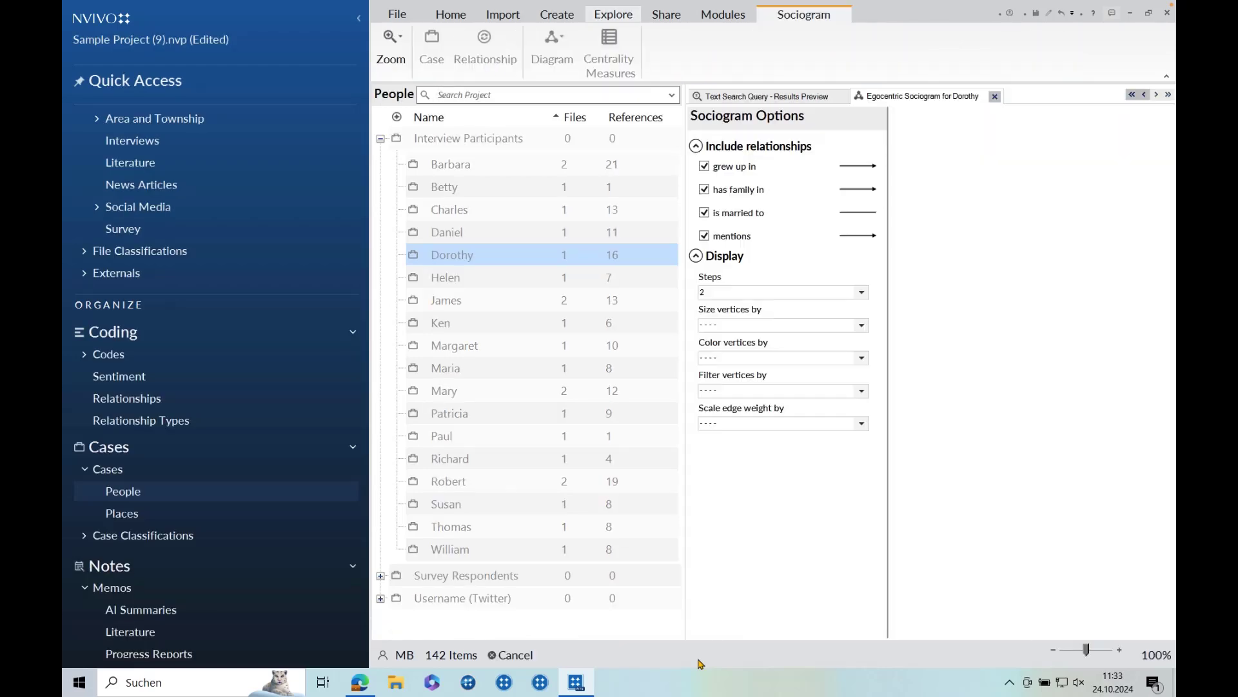
left_click(358, 20)
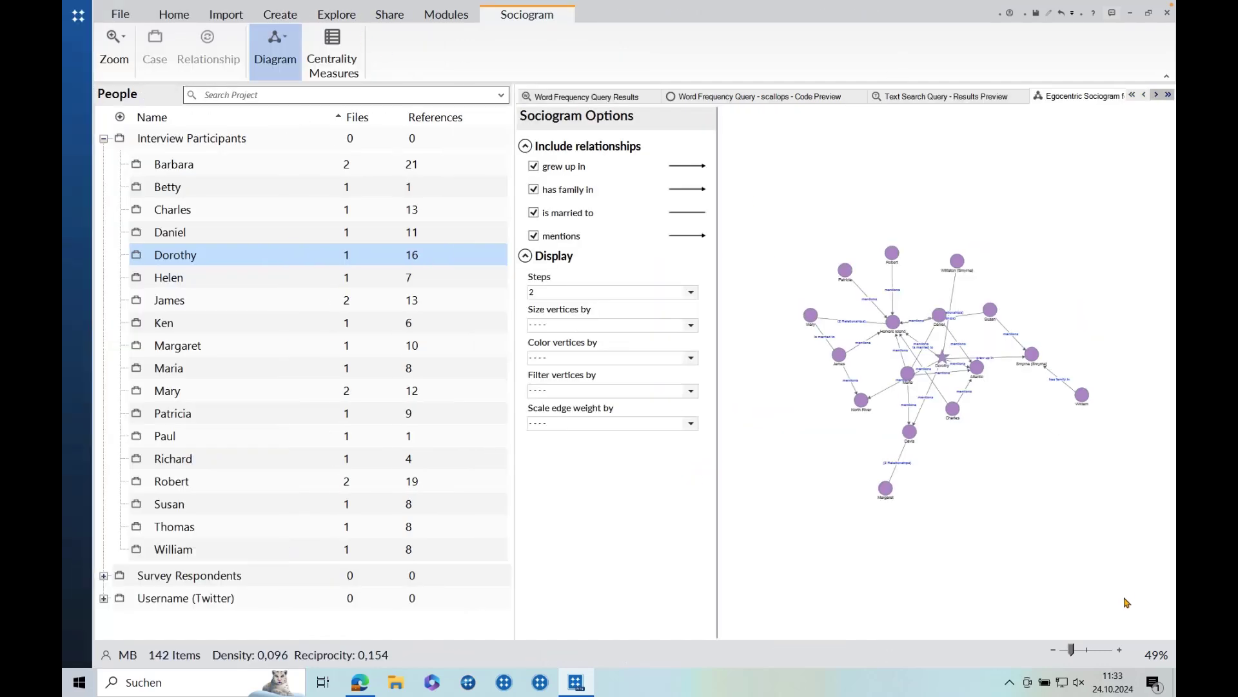
- Spread out the central vertices of the sociogram, moving the star vertex, Atlantic and three neighbouring participants apart to untangle the relationship lines
left_click(1083, 651)
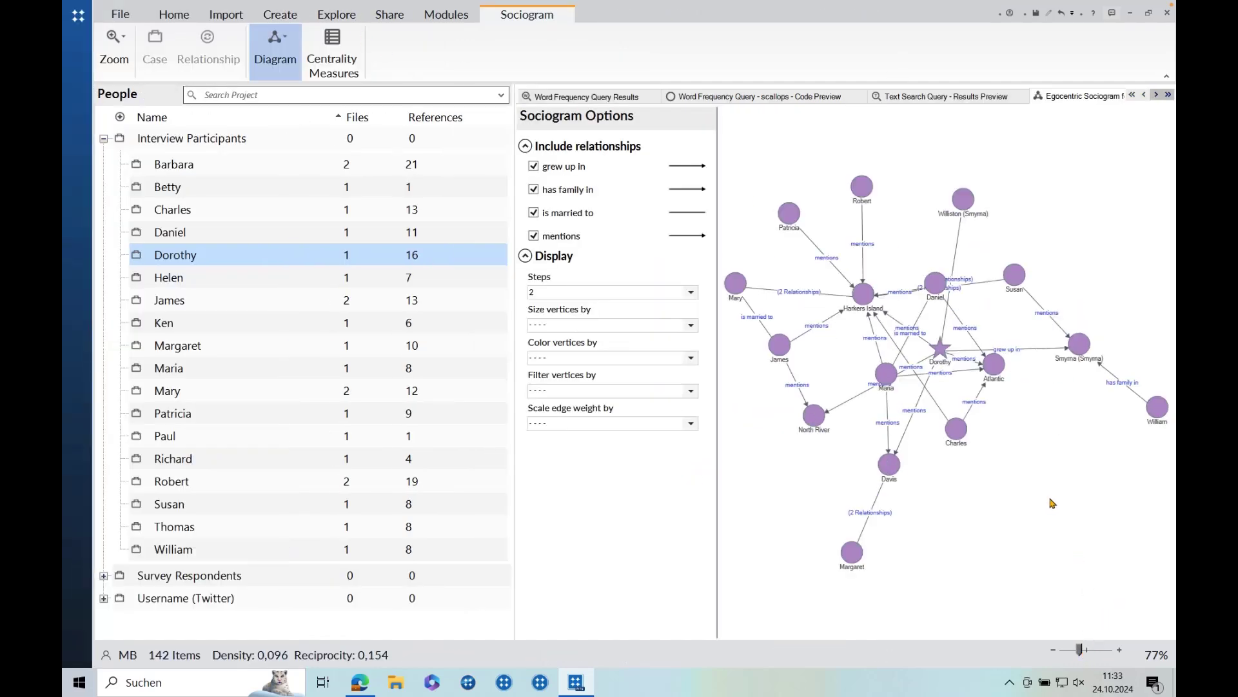
left_click(1091, 651)
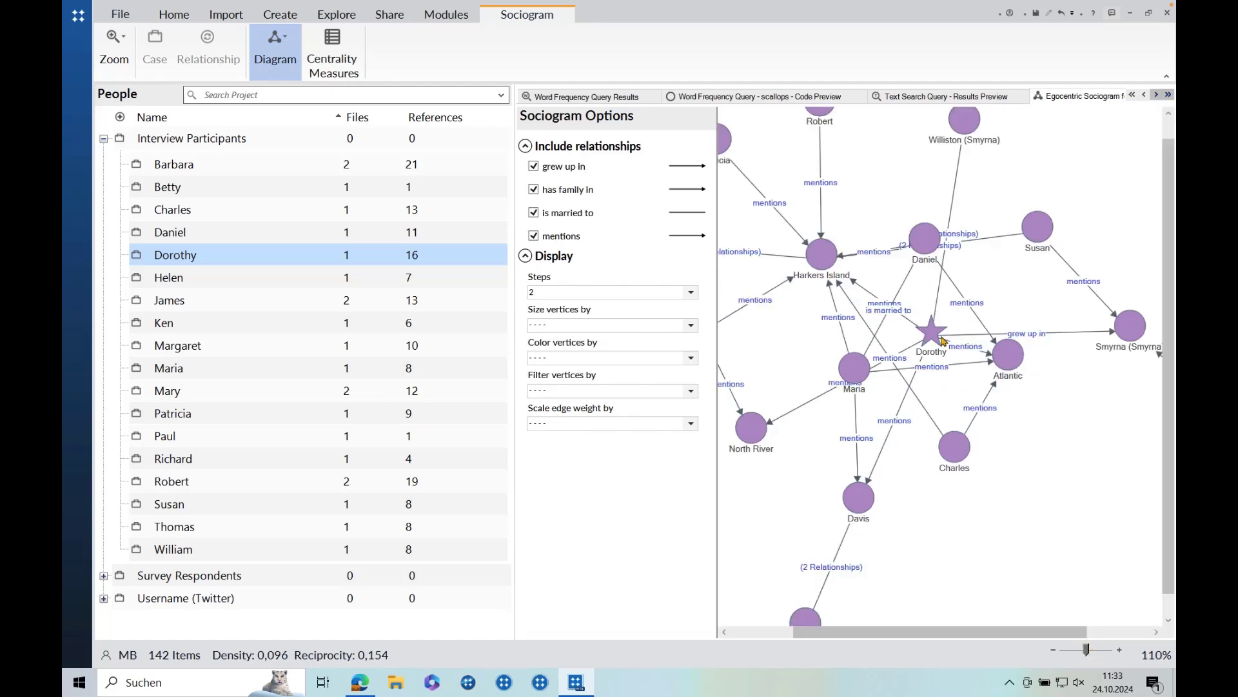
left_click_drag(935, 330, 939, 324)
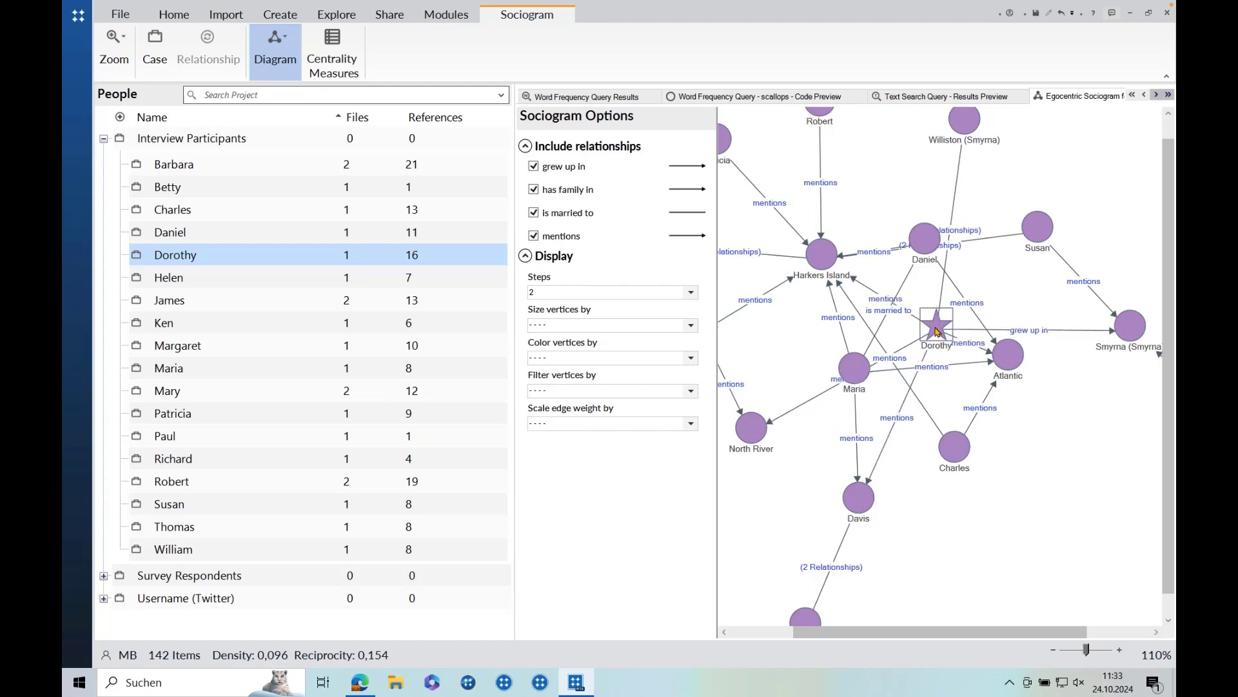
left_click_drag(937, 333, 1092, 436)
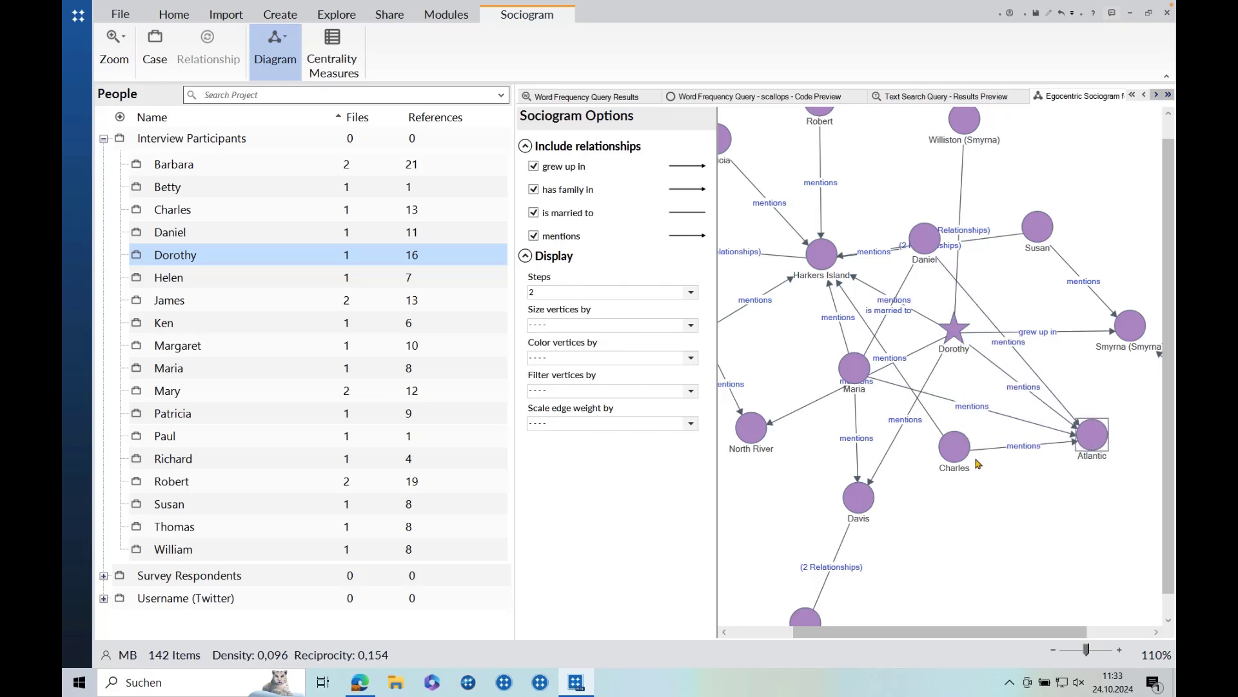
left_click_drag(956, 452, 980, 498)
left_click_drag(851, 372, 782, 373)
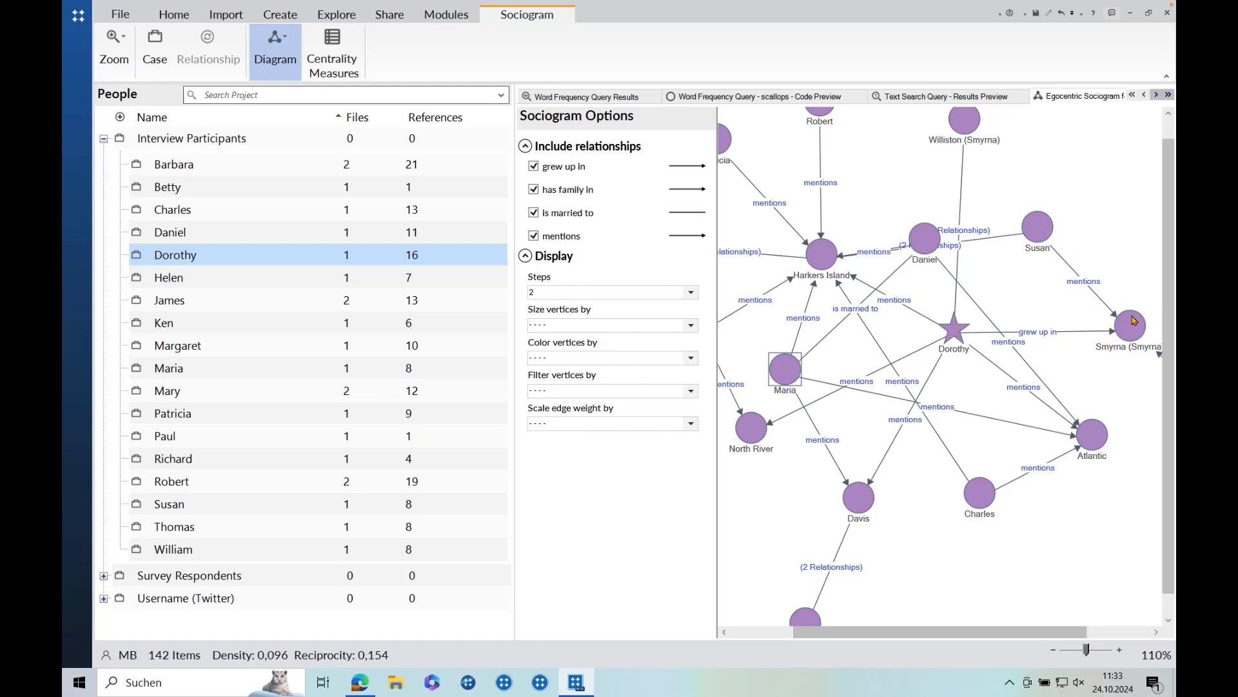
left_click_drag(924, 236, 903, 196)
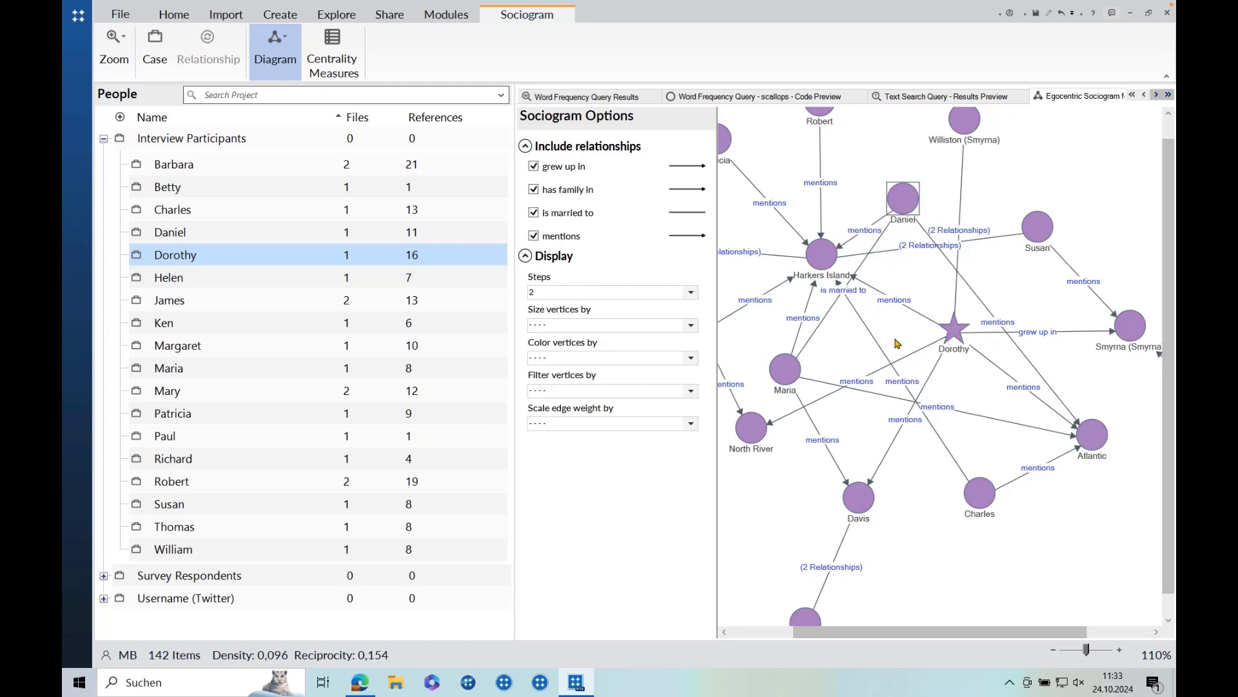
left_click_drag(914, 214, 931, 238)
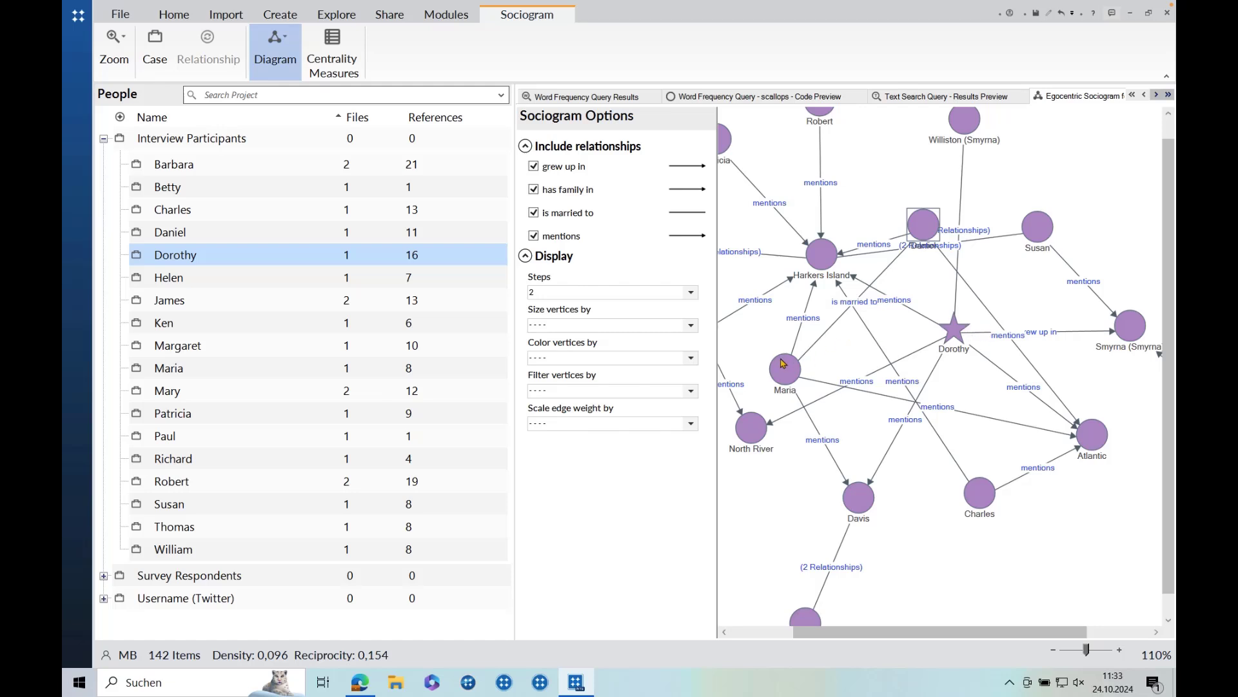
left_click_drag(927, 217, 907, 192)
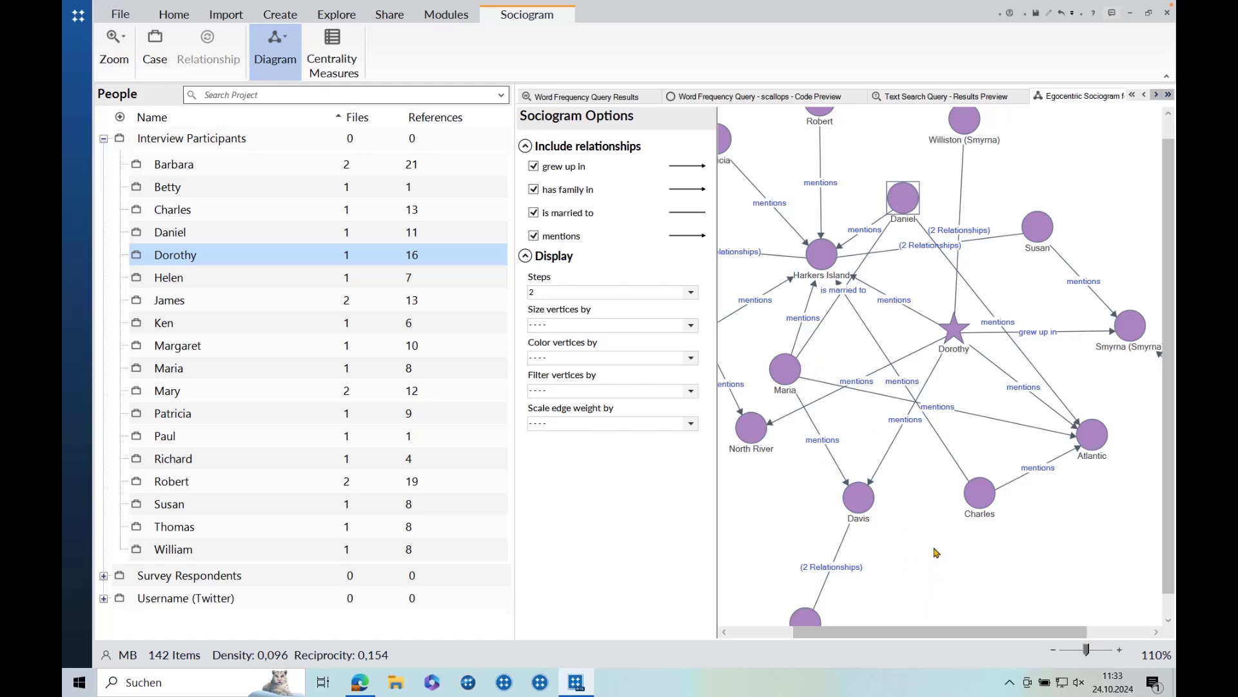
- Examine the remaining relationships around Harkers Island and North River in the sociogram, and expand the navigation pane again
left_click_drag(870, 632, 810, 634)
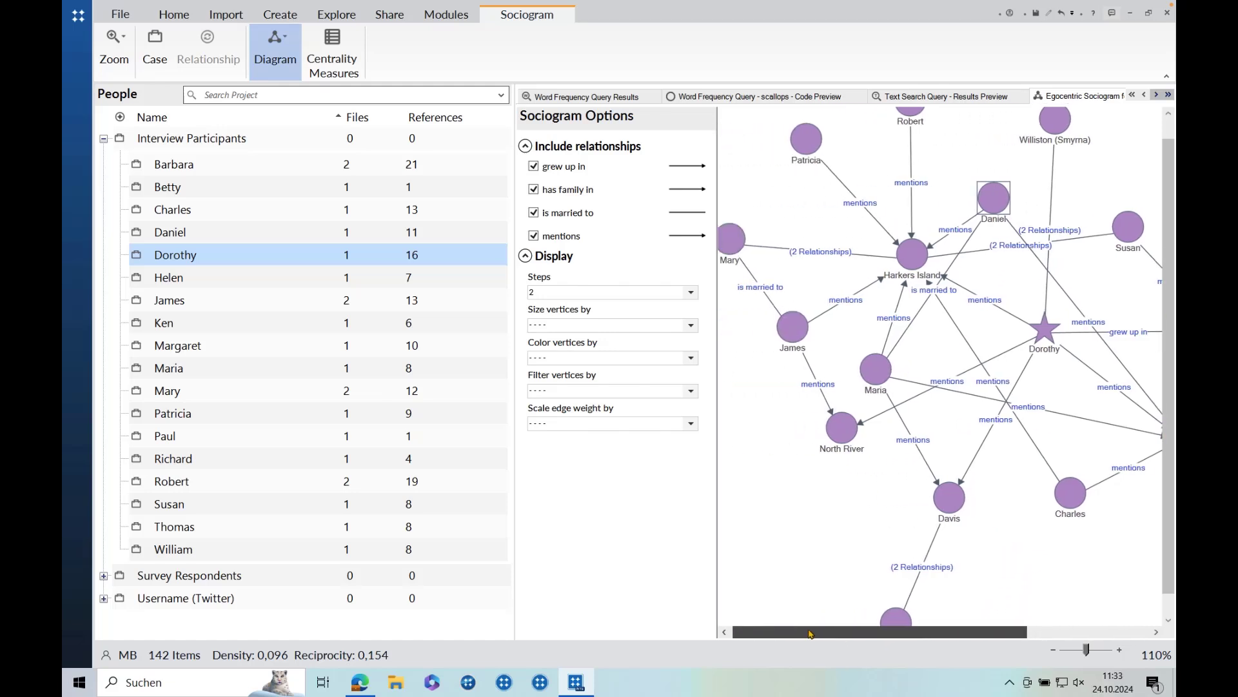
scroll(1169, 232, "up", 1)
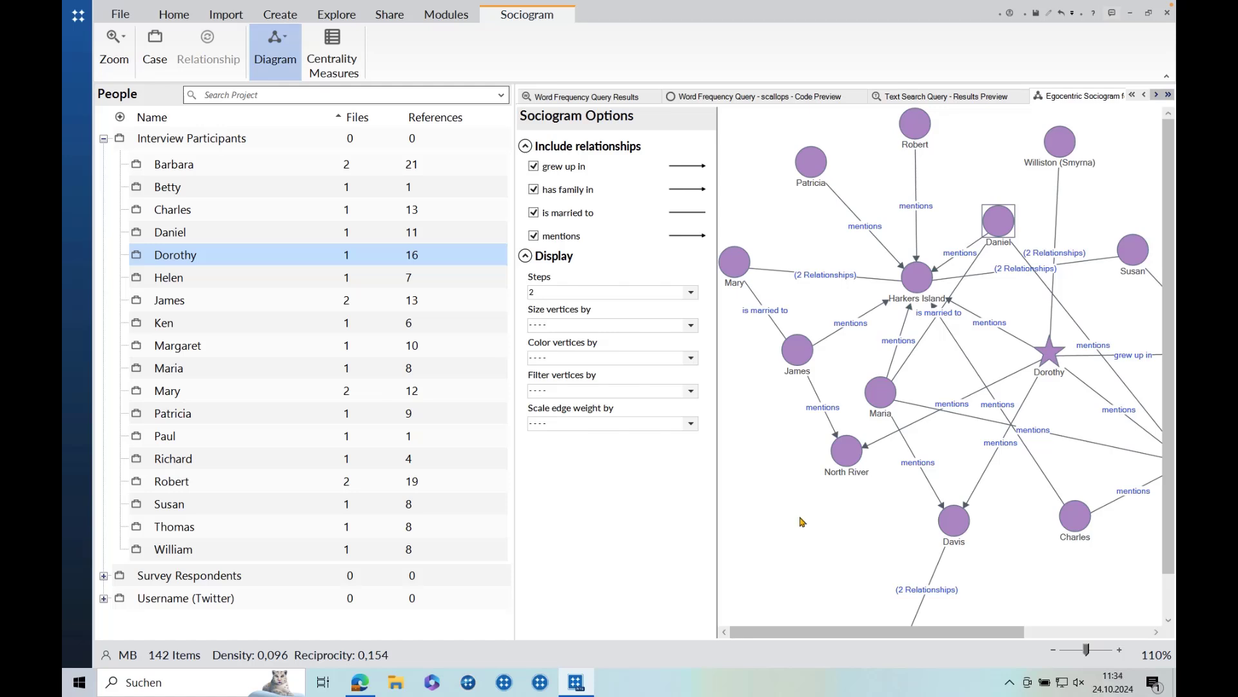
left_click(76, 73)
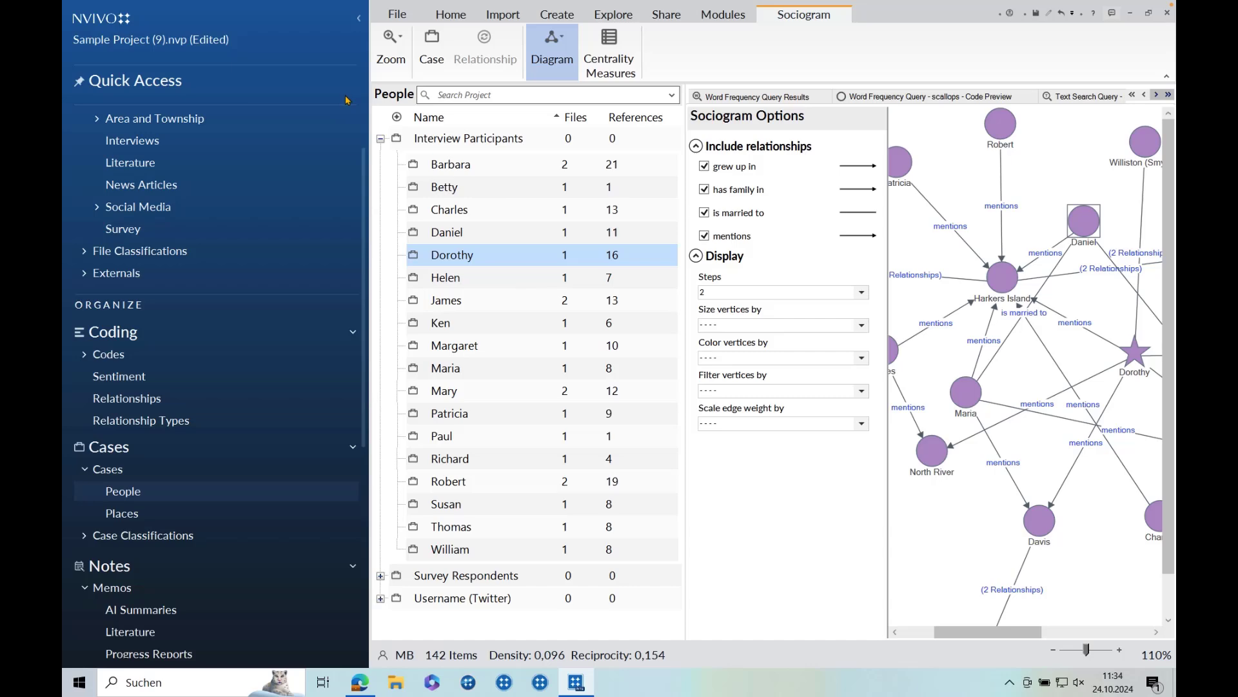
- Switch to the Alfasoft NVivo events page in the browser, minimise the Help widget and review the upcoming events
mouse_move(358, 691)
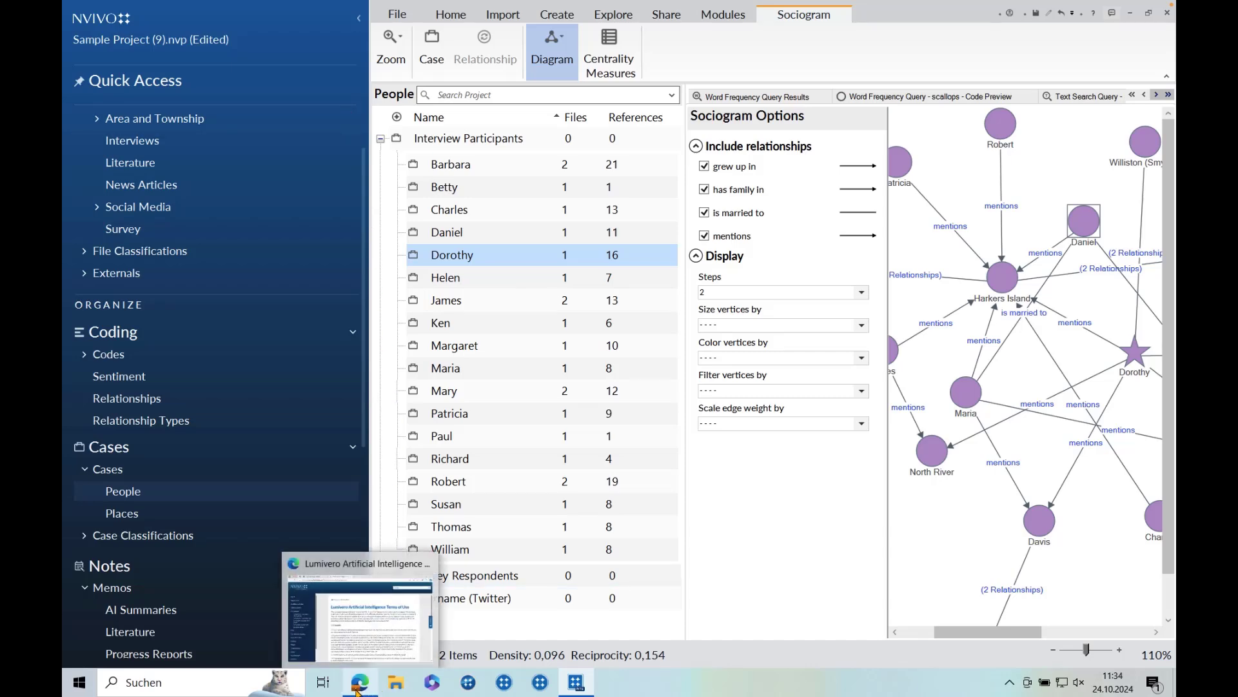
left_click(359, 689)
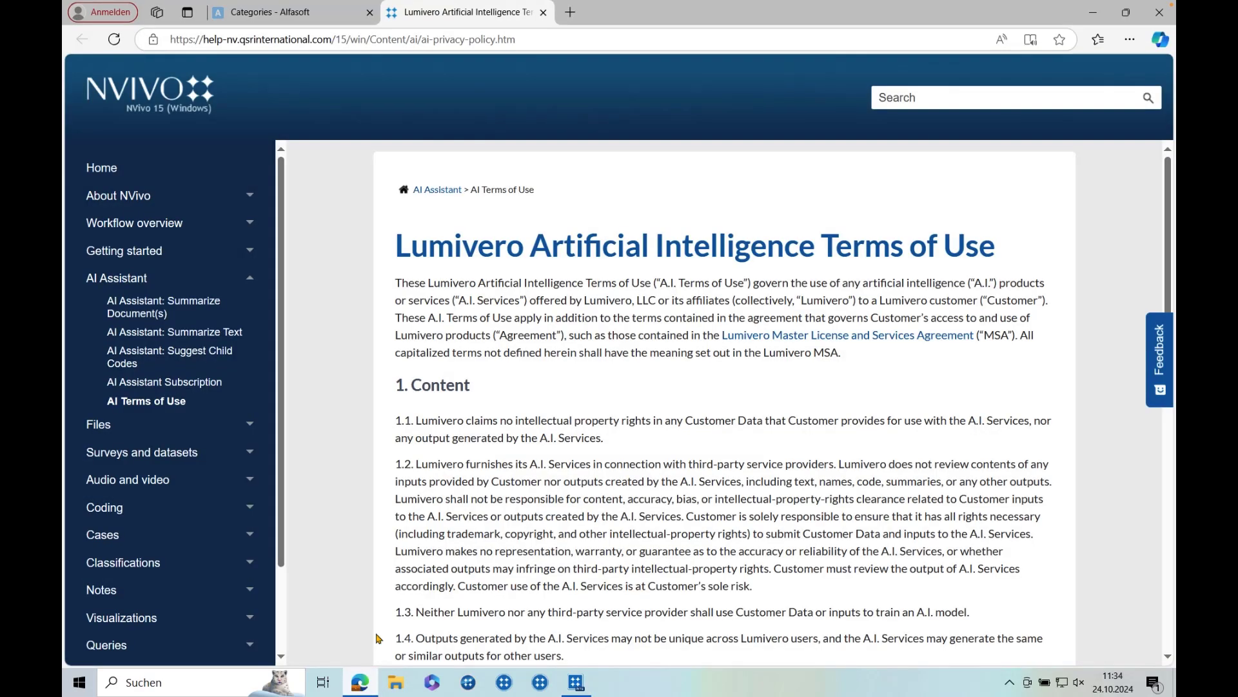
left_click(277, 13)
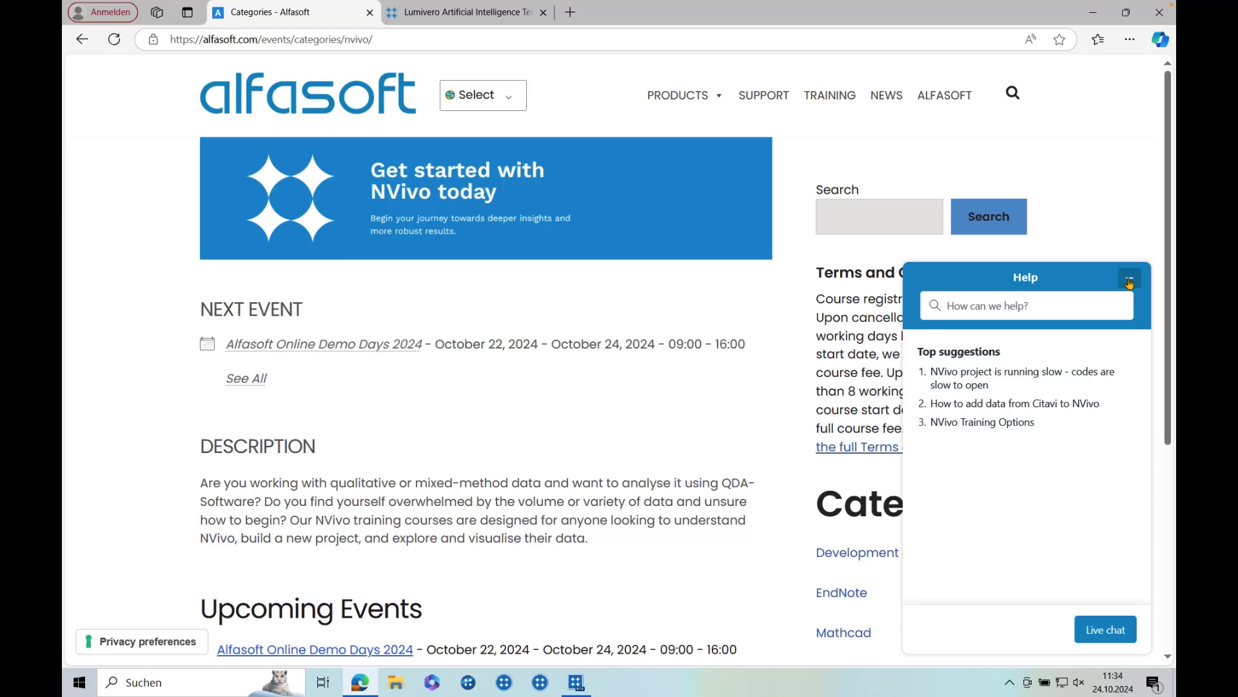
left_click(1129, 280)
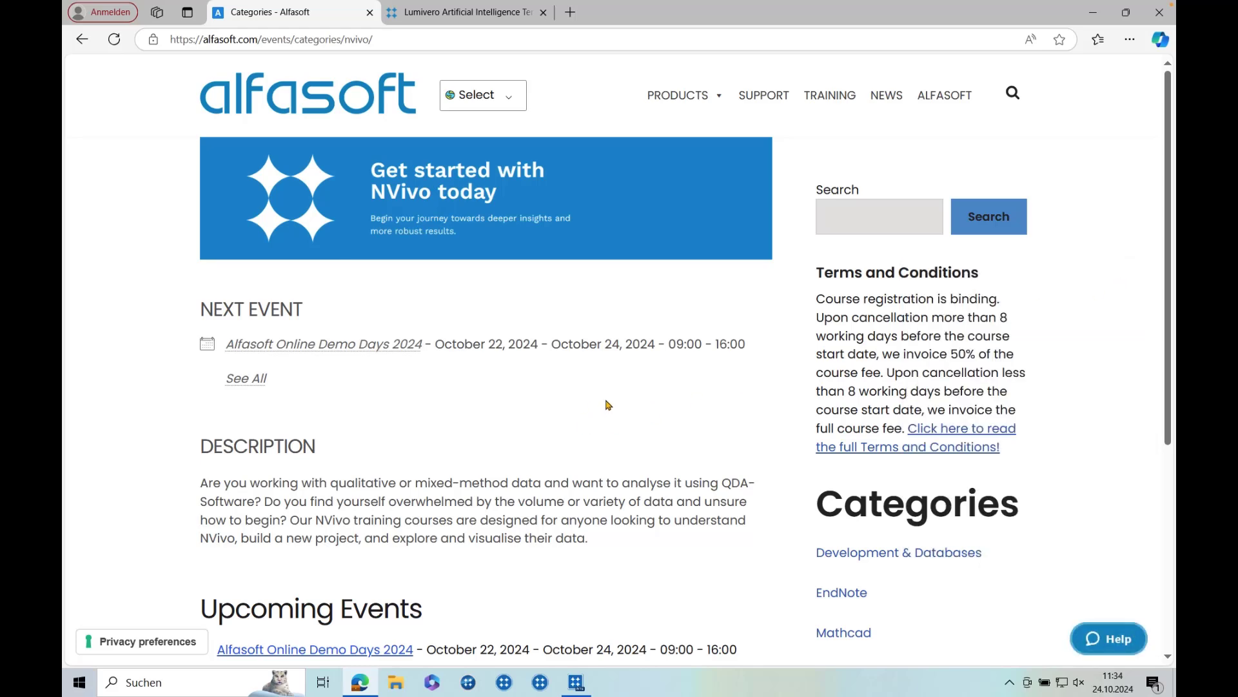
scroll(658, 401, "down", 4)
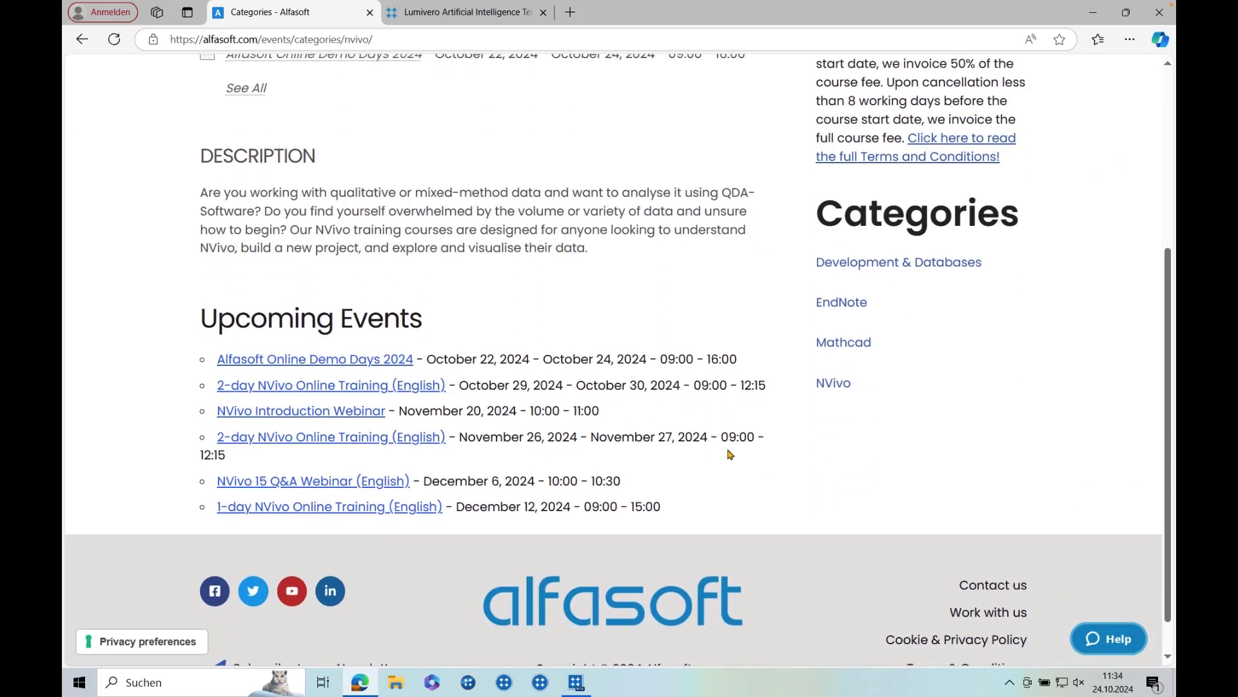
scroll(729, 454, "down", 1)
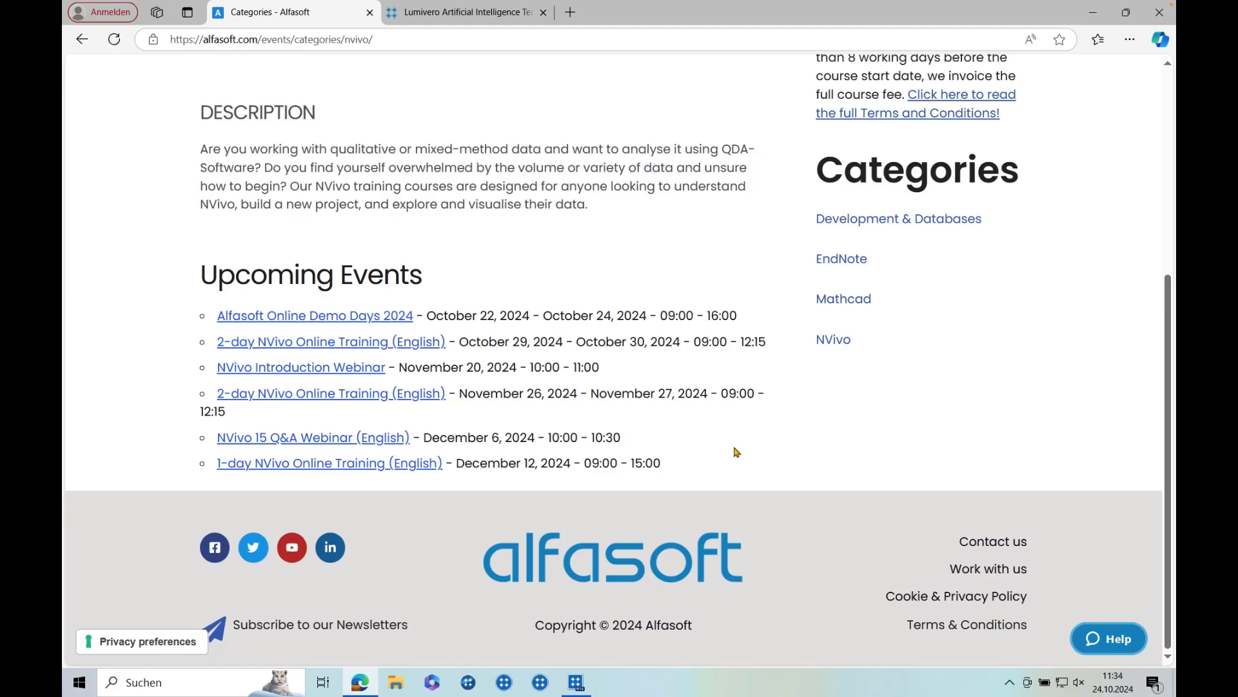
scroll(712, 459, "up", 5)
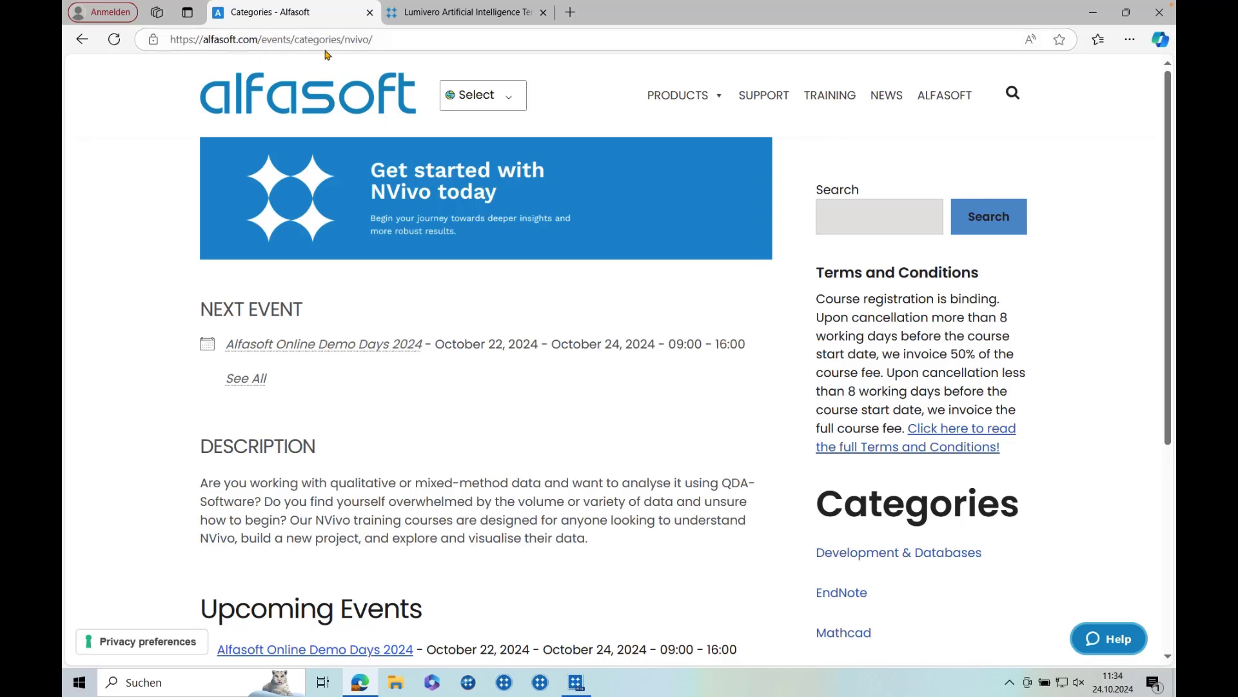
scroll(631, 411, "down", 4)
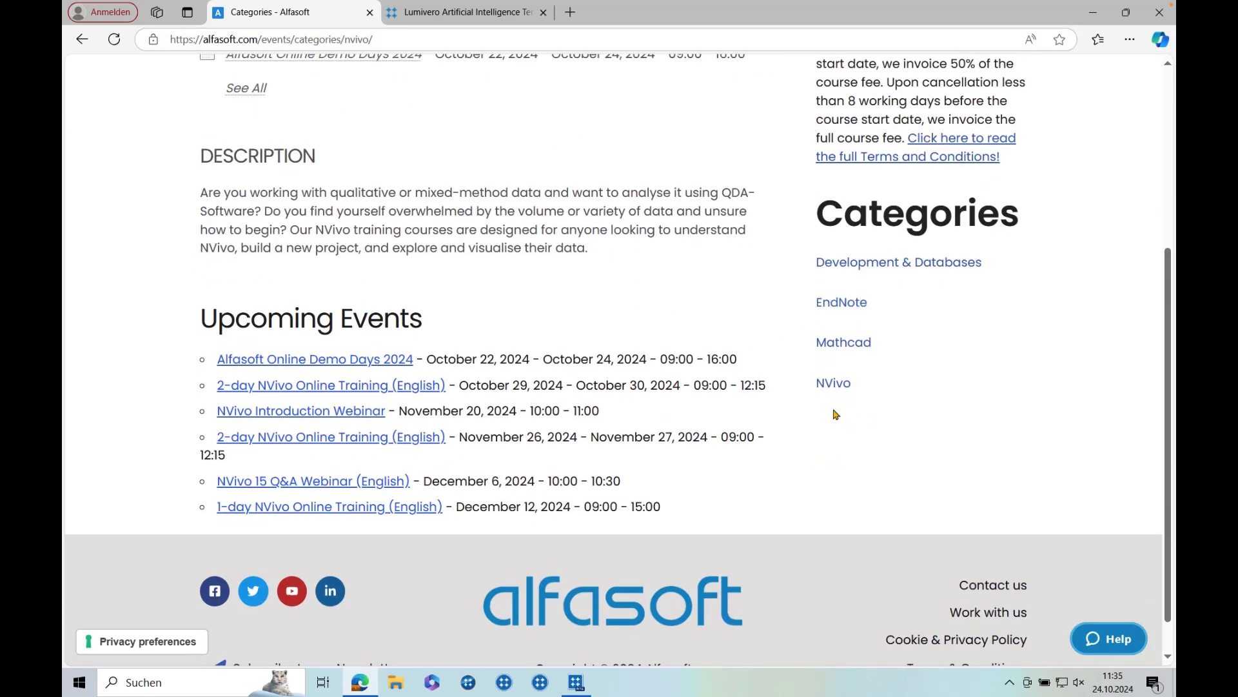
- Open the 2-day NVivo Online Training (English) event of October 29–30, 2024 and read its description and what is offered
left_click(309, 386)
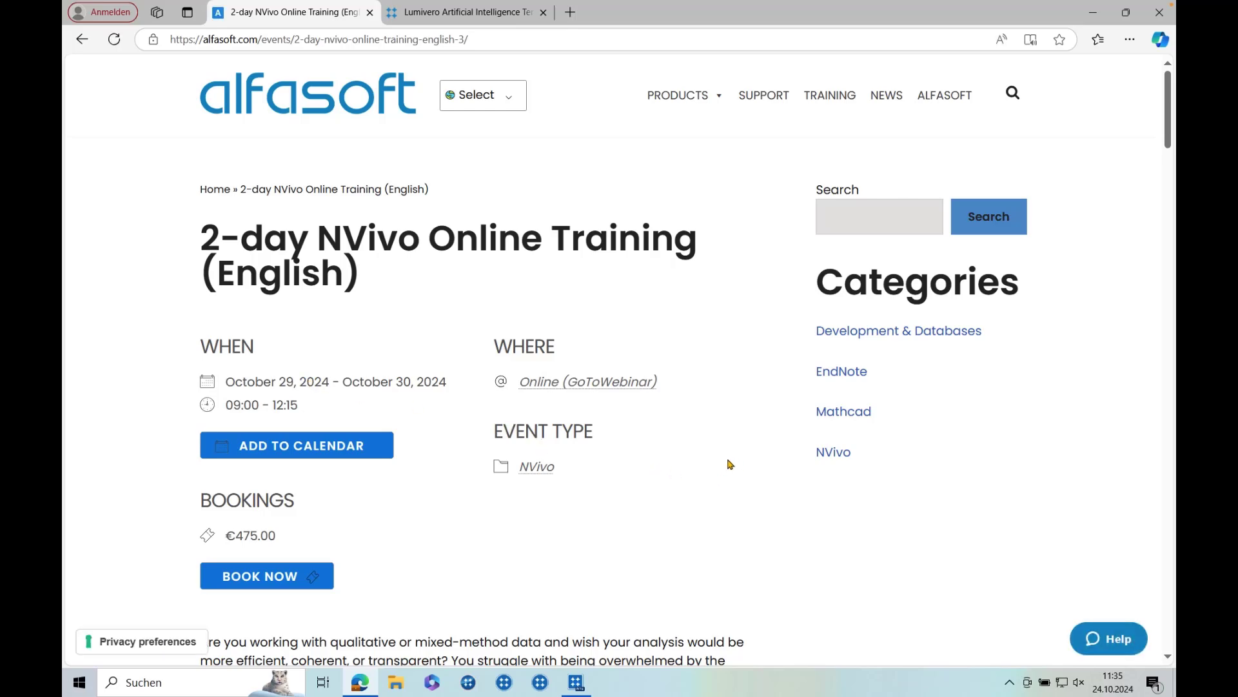
scroll(729, 464, "down", 2)
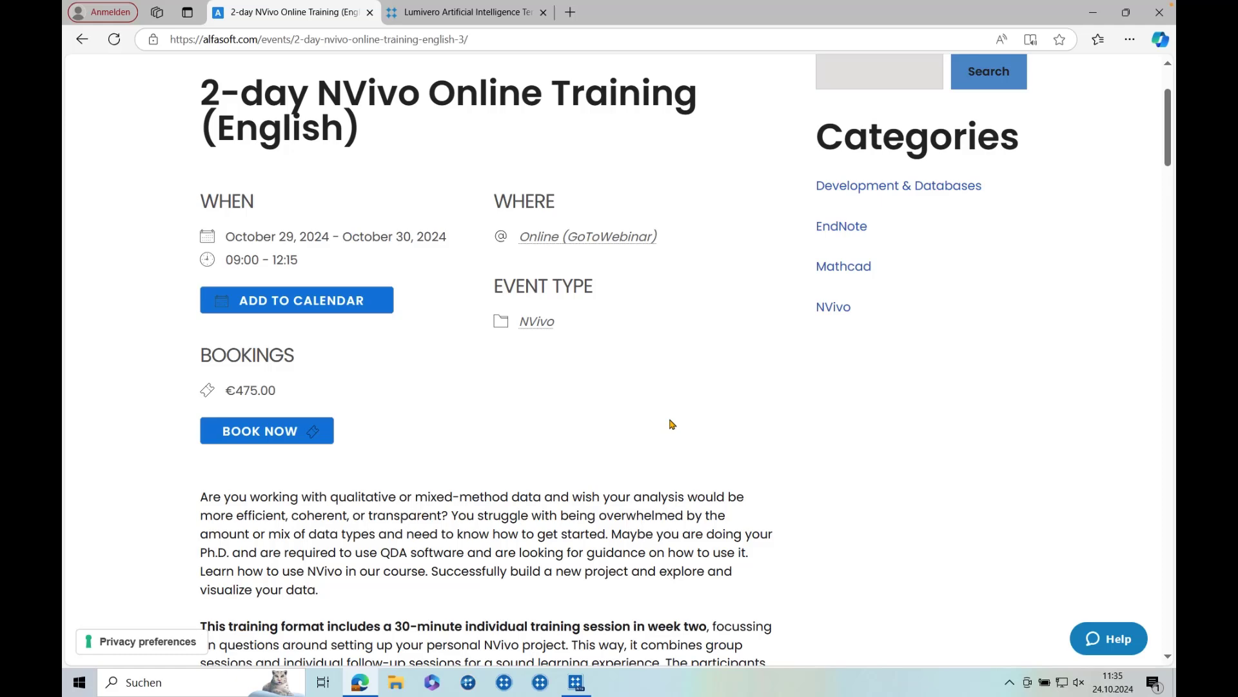
scroll(672, 424, "down", 3)
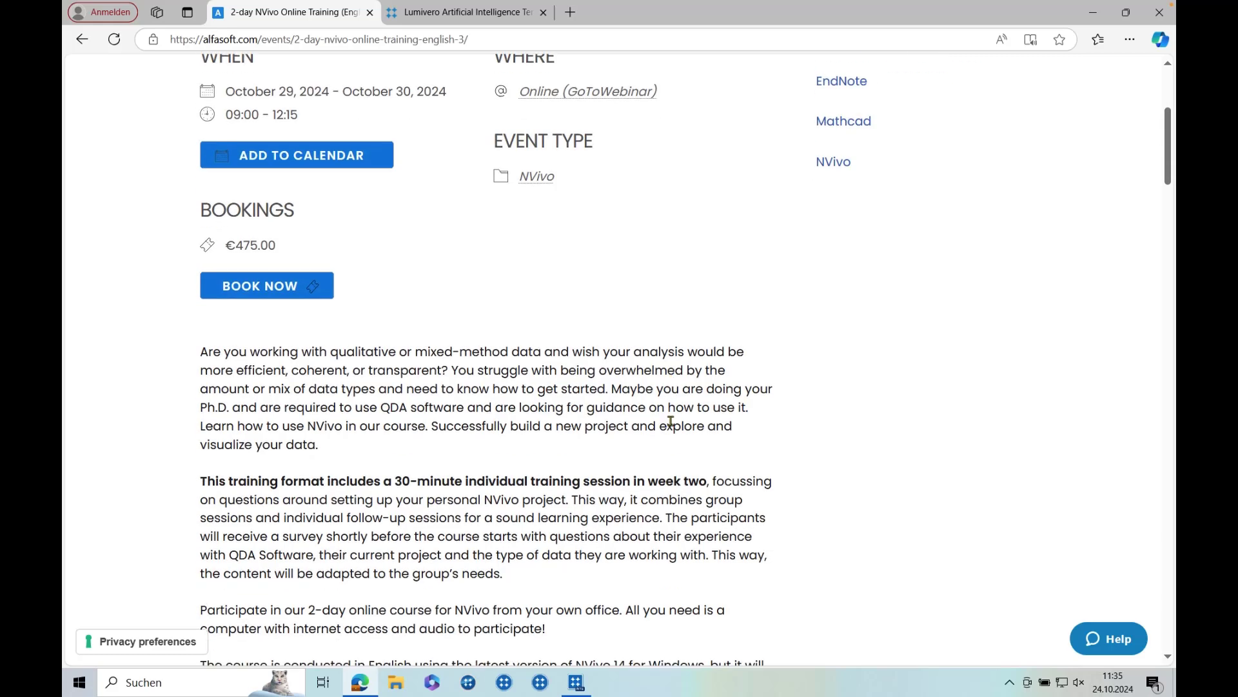
scroll(671, 422, "down", 7)
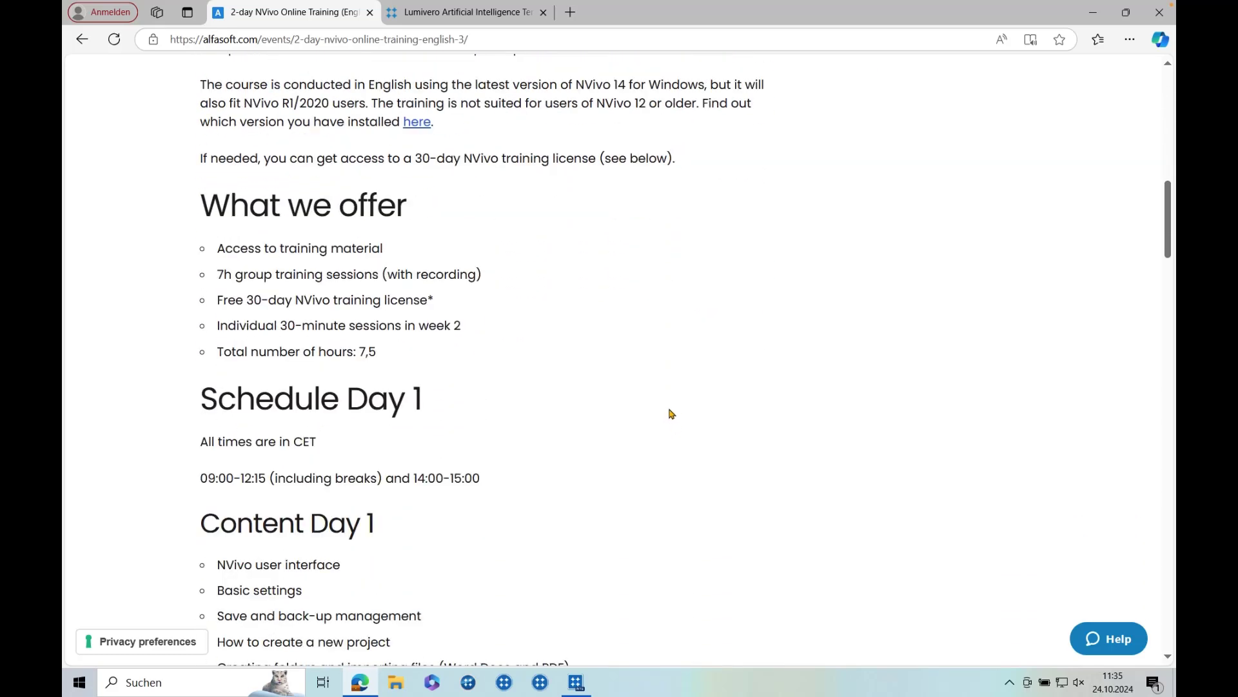
scroll(664, 409, "down", 2)
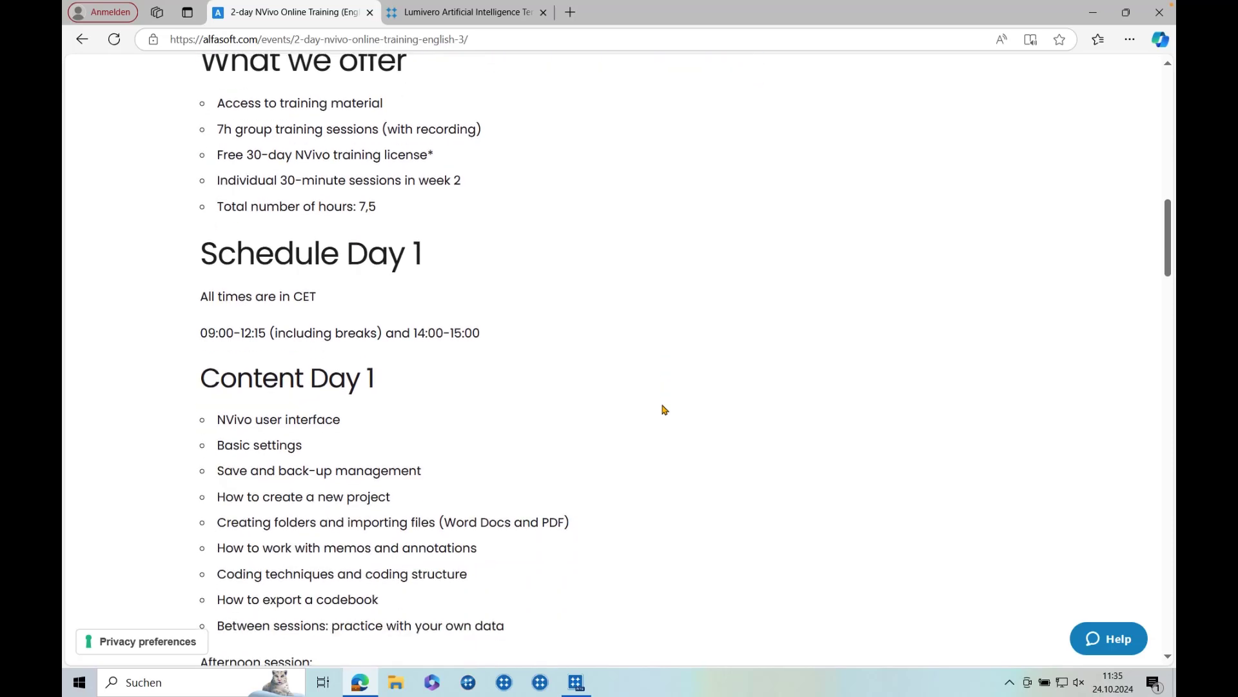
- Review the training's day 1 and day 2 content, the week 2 follow-up sessions and the requirements, and return towards the page's beginning
scroll(664, 409, "down", 2)
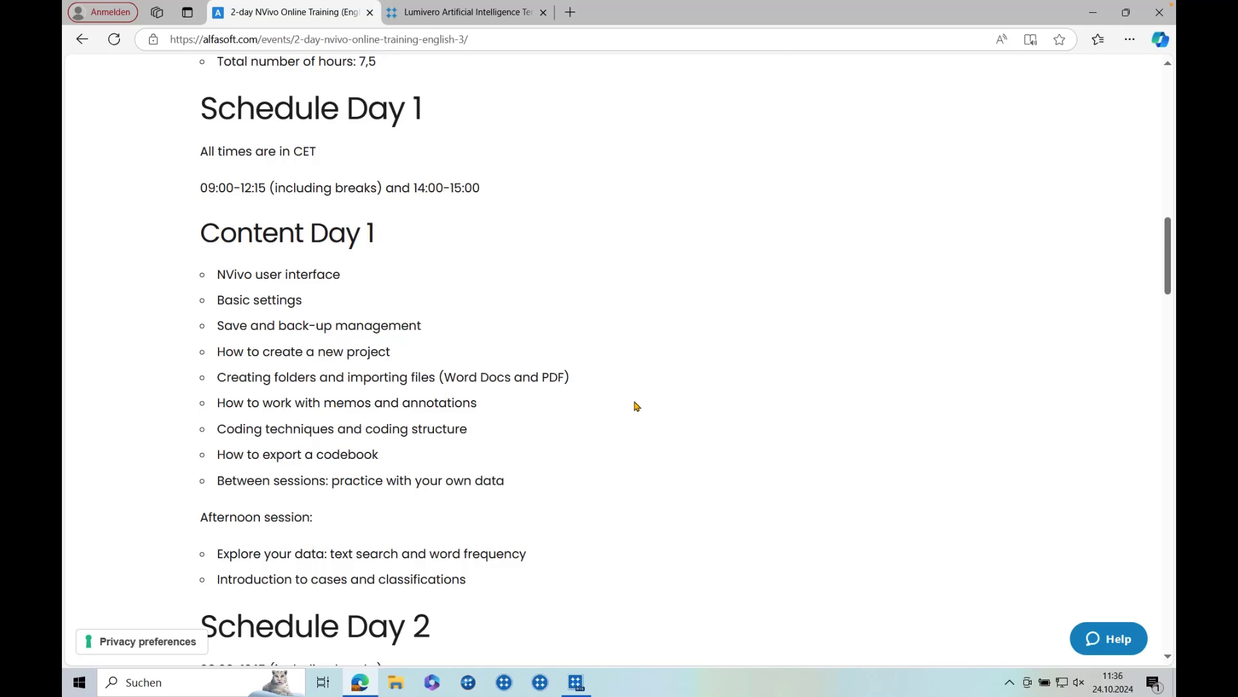
scroll(637, 406, "down", 2)
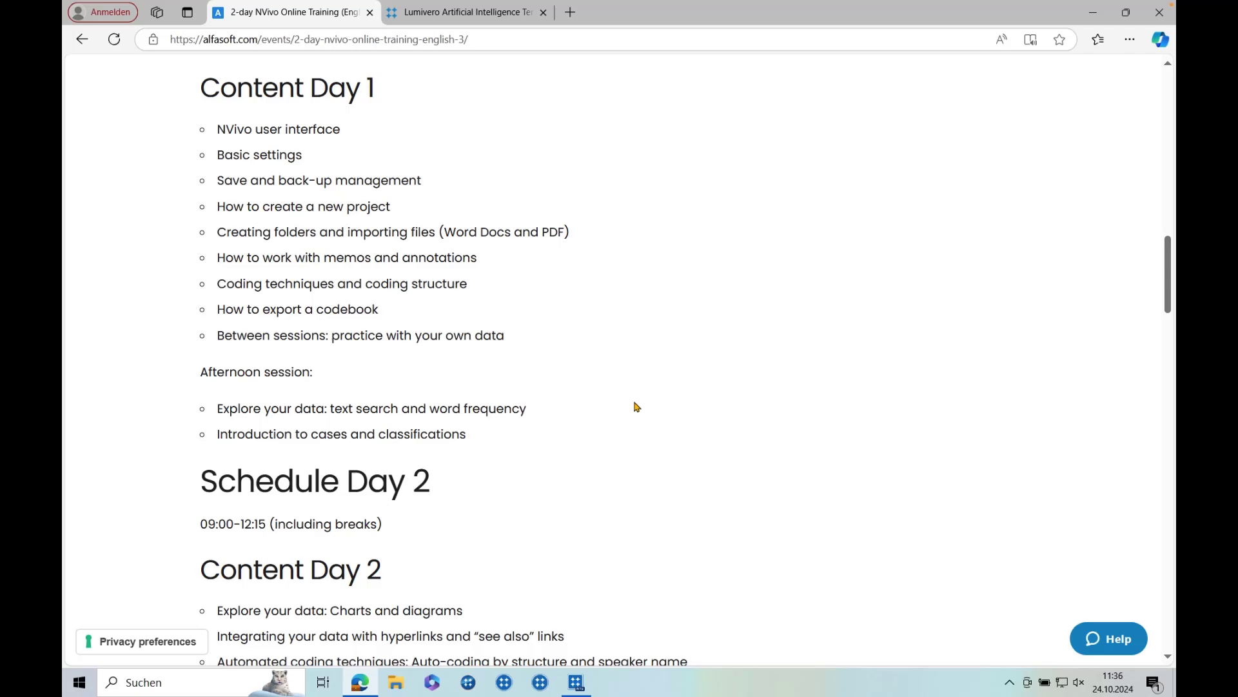
scroll(637, 407, "down", 10)
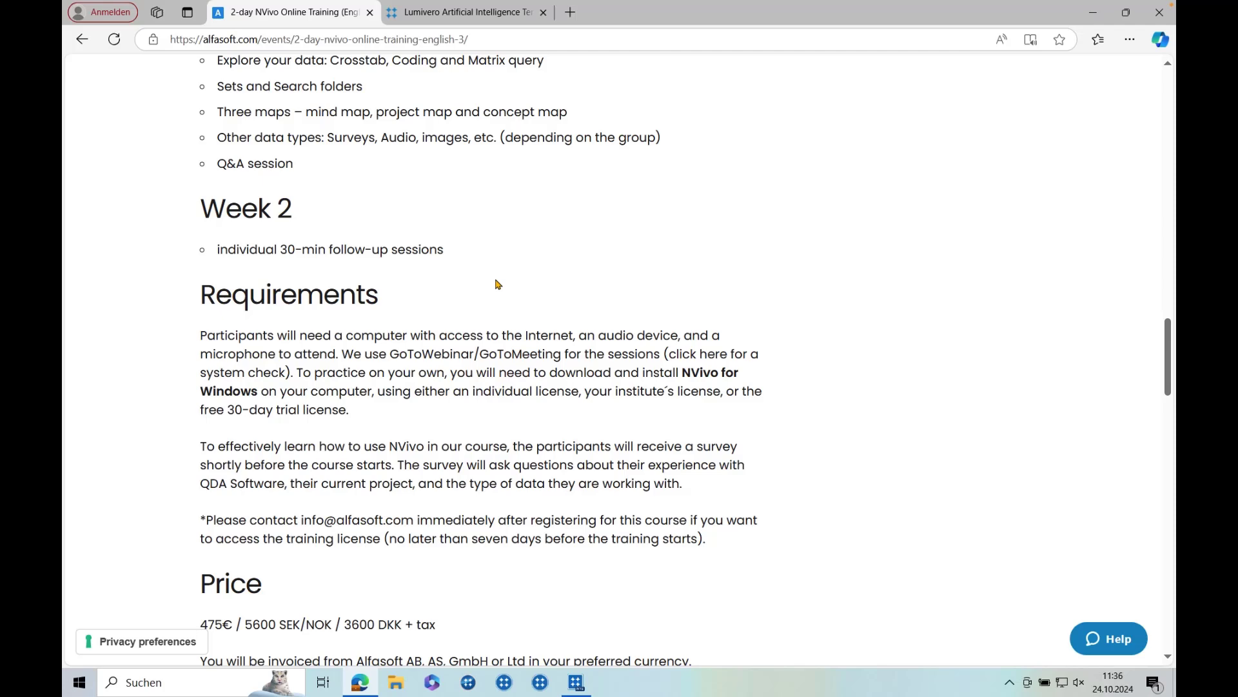
scroll(499, 285, "up", 2)
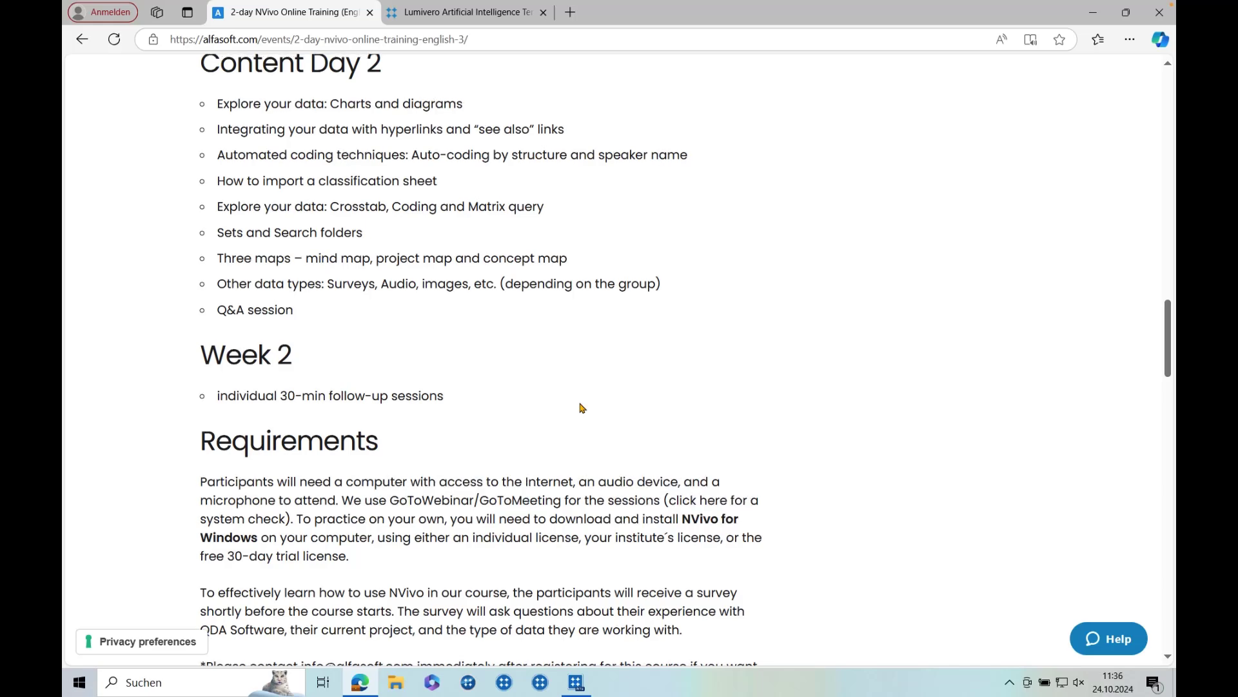
scroll(583, 408, "up", 1)
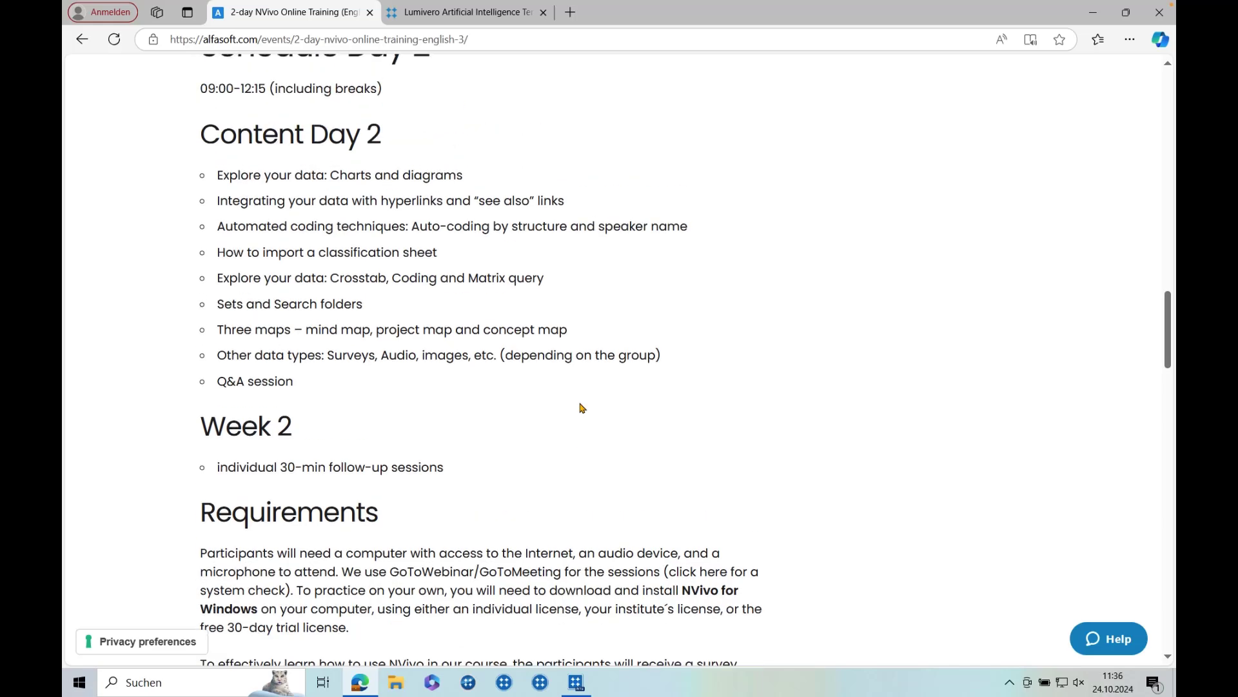
scroll(582, 408, "up", 2)
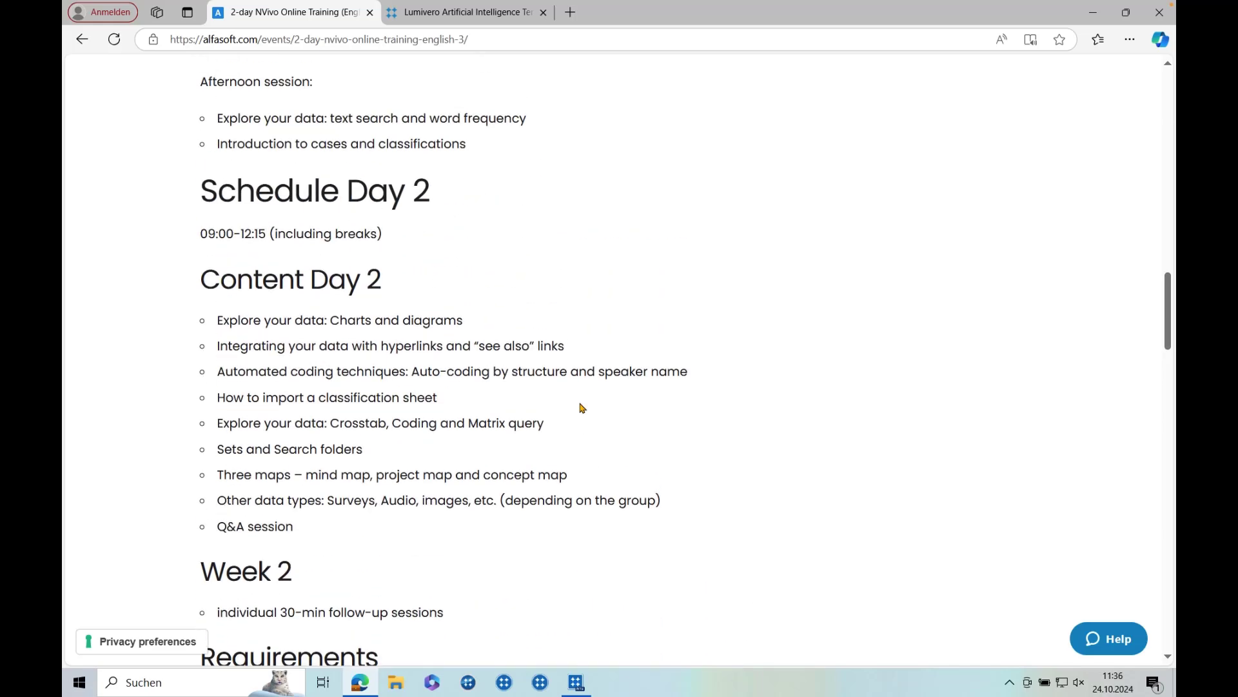
scroll(583, 408, "down", 1)
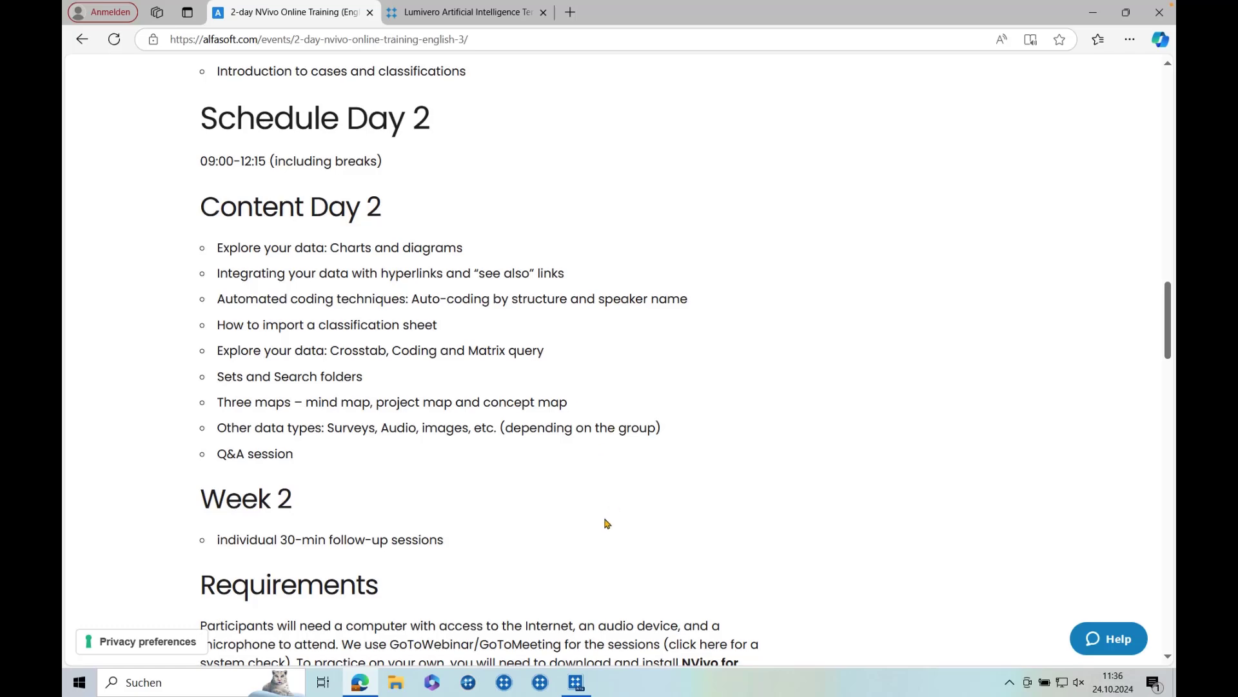
scroll(607, 523, "up", 20)
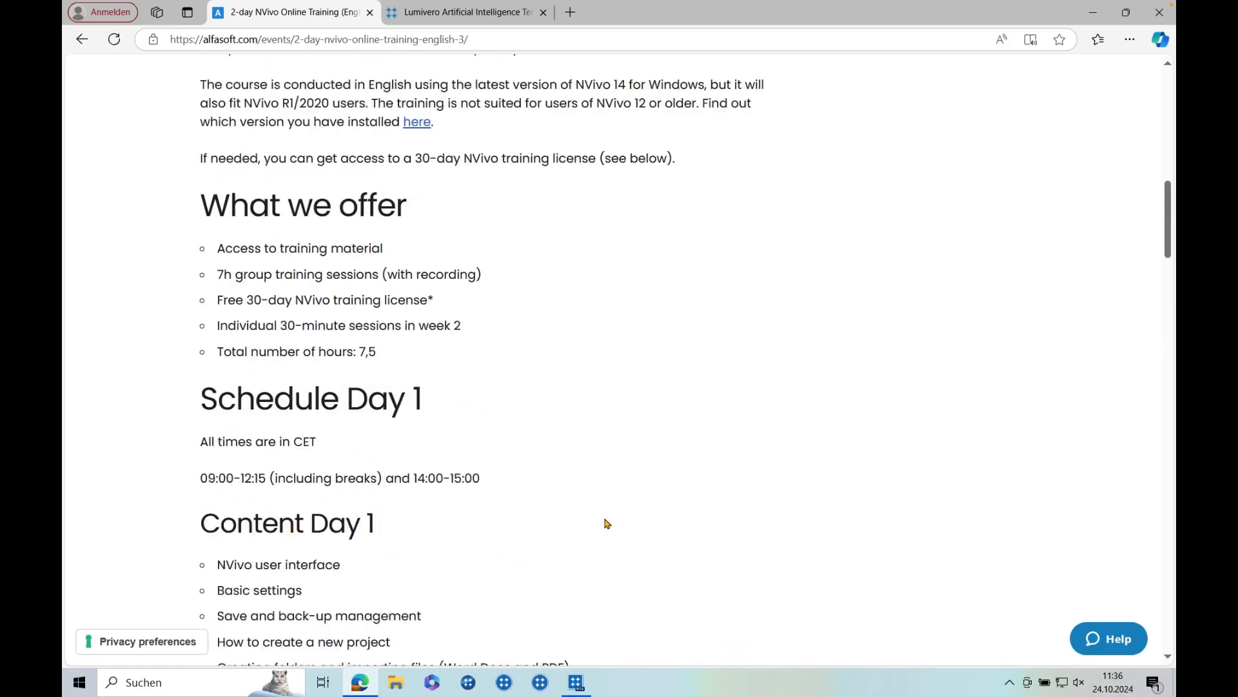